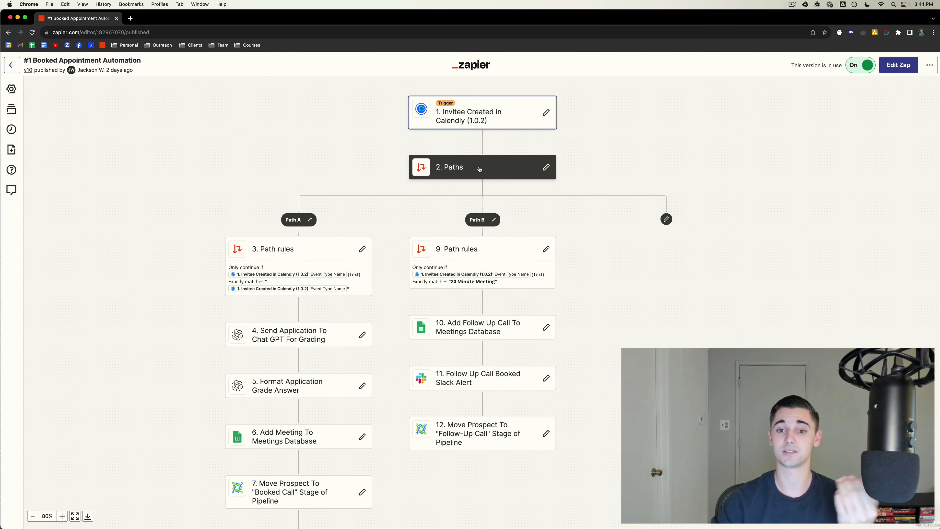
- Review both paths of the Booked Appointment Automation, and open the details of the Format Application Grade Answer and Add Meeting To Meetings Database steps
{"action": "scroll", "coordinate": [479, 169], "scroll_direction": "down", "scroll_amount": 1}
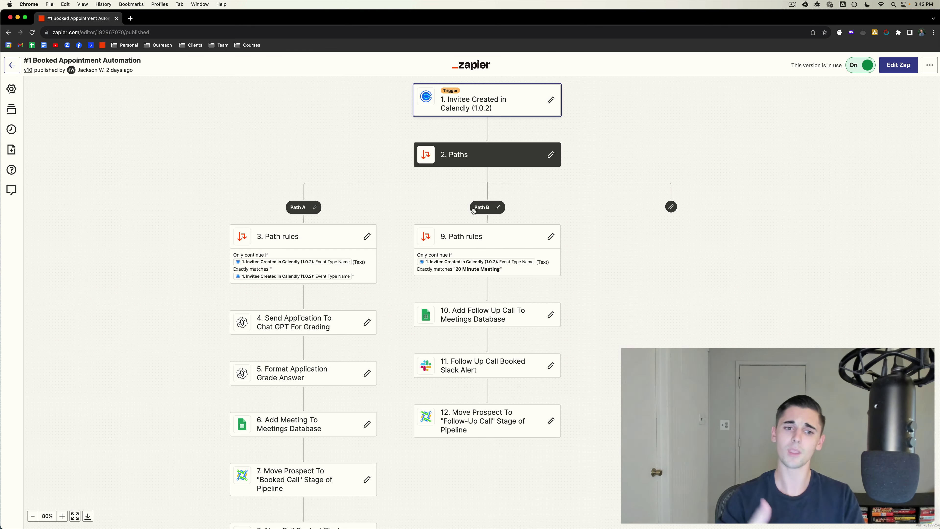
{"action": "scroll", "coordinate": [309, 240], "scroll_direction": "down", "scroll_amount": 3}
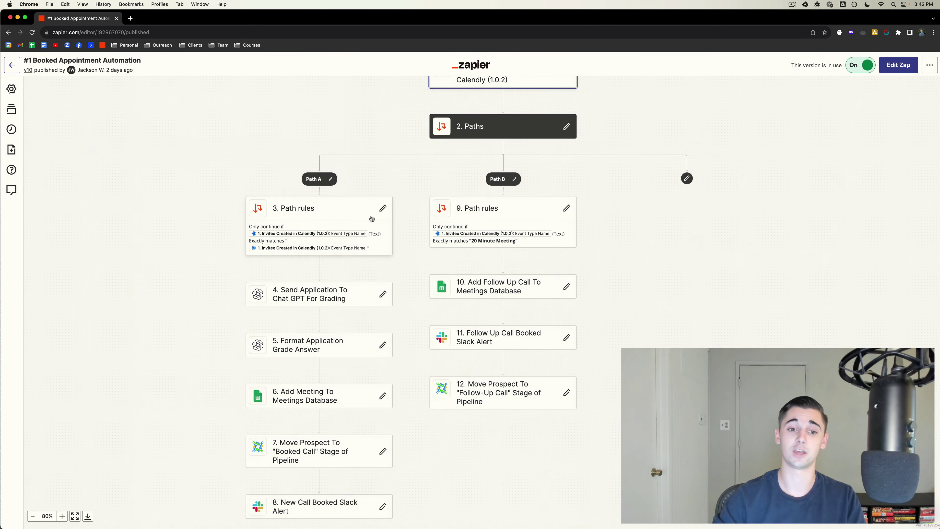
{"action": "scroll", "coordinate": [357, 222], "scroll_direction": "left", "scroll_amount": 3}
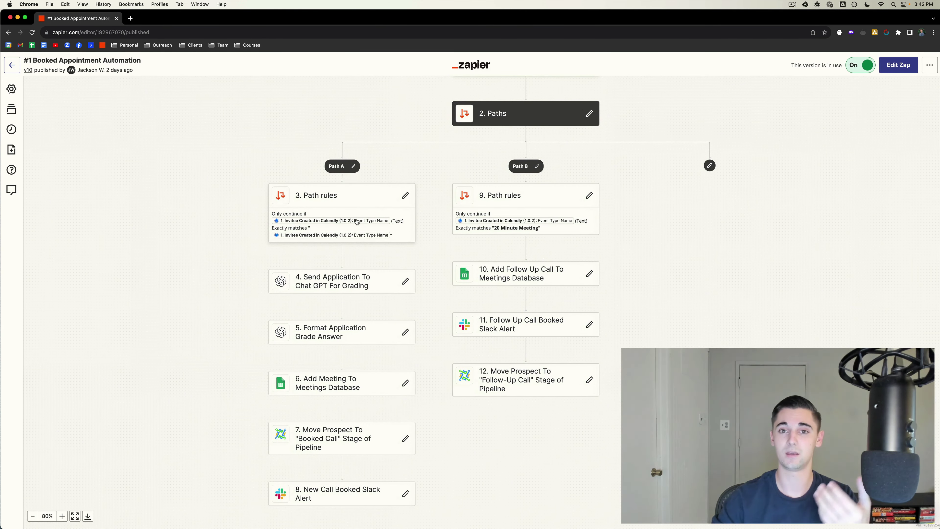
{"action": "scroll", "coordinate": [357, 221], "scroll_direction": "down", "scroll_amount": 2}
{"action": "scroll", "coordinate": [357, 222], "scroll_direction": "left", "scroll_amount": 1}
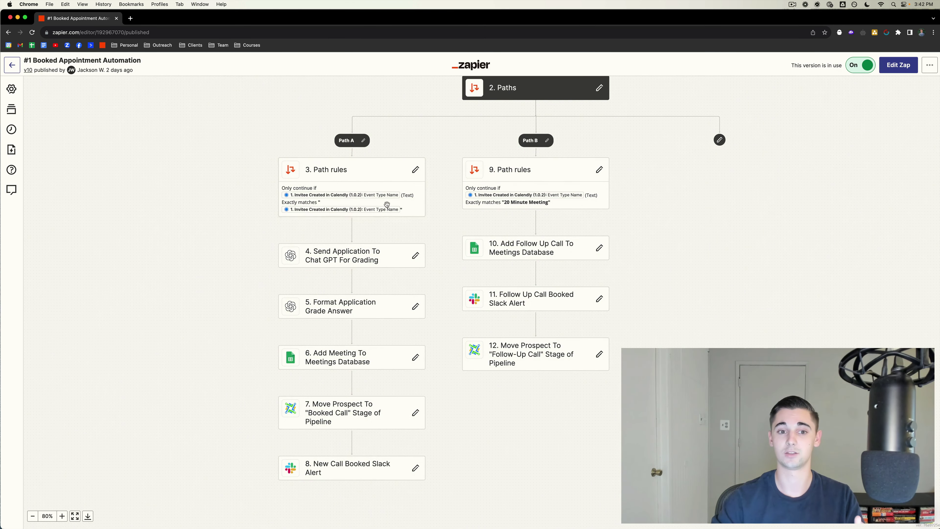
{"action": "scroll", "coordinate": [338, 206], "scroll_direction": "down", "scroll_amount": 1}
{"action": "scroll", "coordinate": [337, 206], "scroll_direction": "left", "scroll_amount": 1}
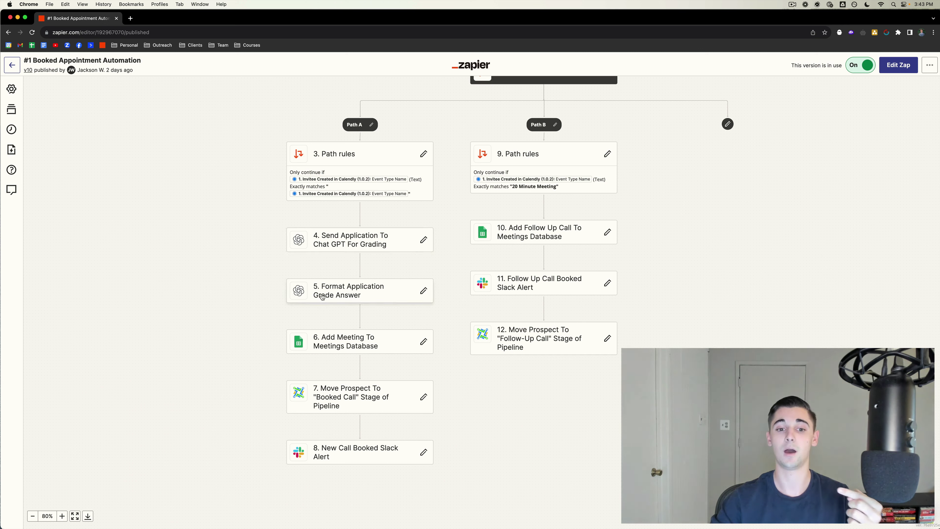
{"action": "left_click", "coordinate": [346, 291]}
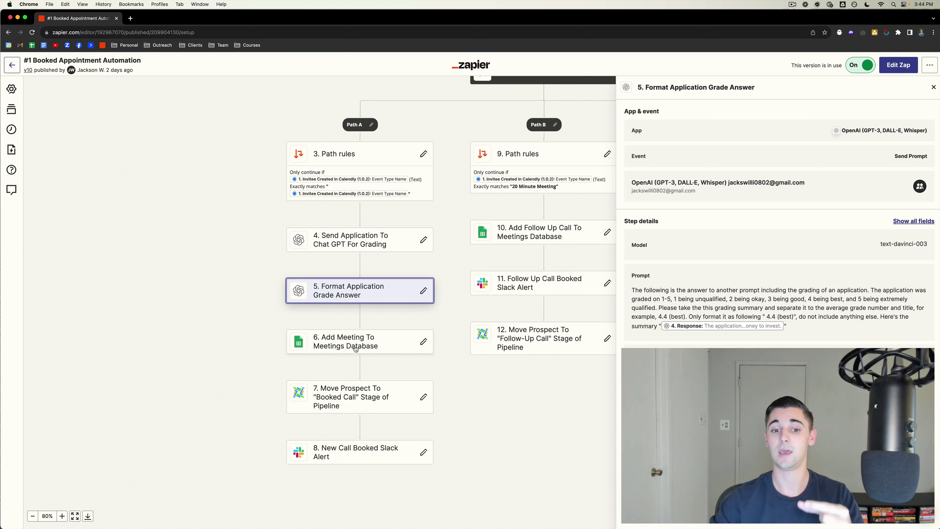
{"action": "left_click", "coordinate": [343, 344]}
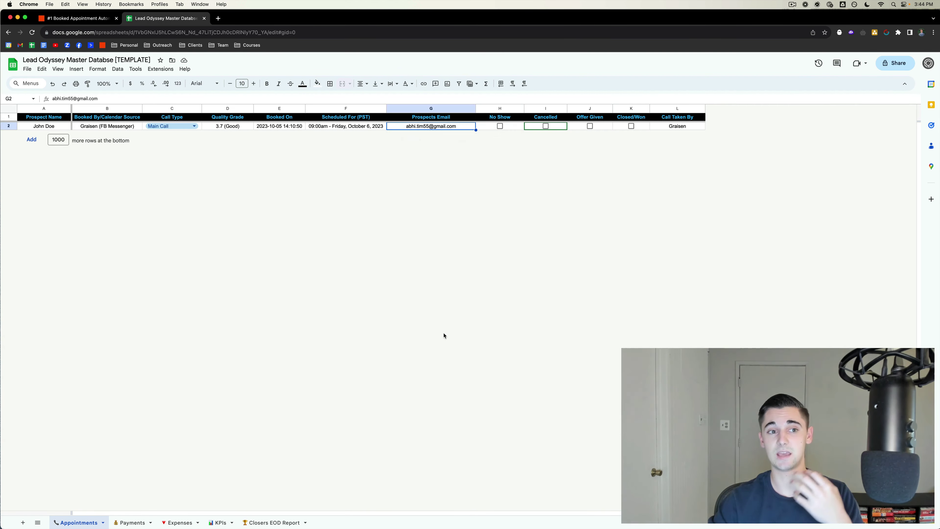
- Examine the prospect's email, scheduled time, booking time and quality grade in row 2 of the Appointments sheet in Google Sheets
{"action": "key", "text": "Right"}
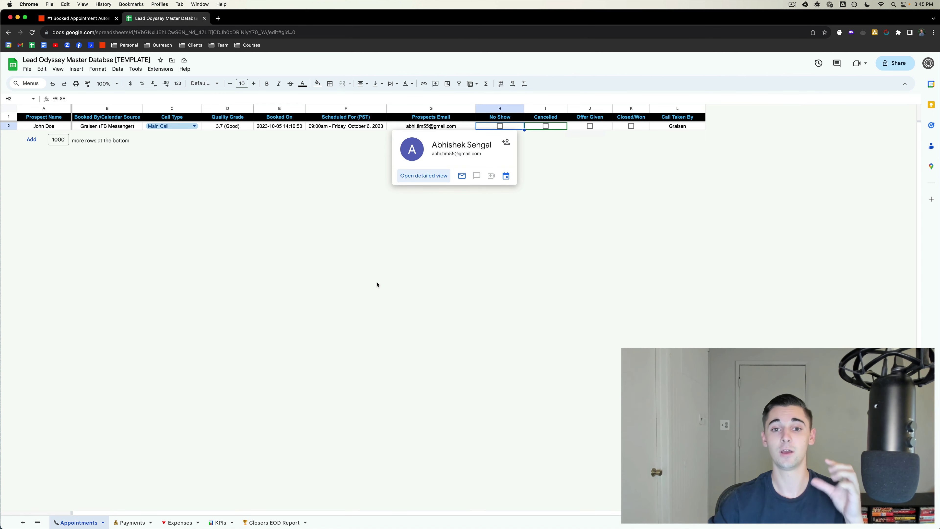
{"action": "key", "text": "Left"}
{"action": "key", "text": "Left"}
{"action": "key", "text": "Right"}
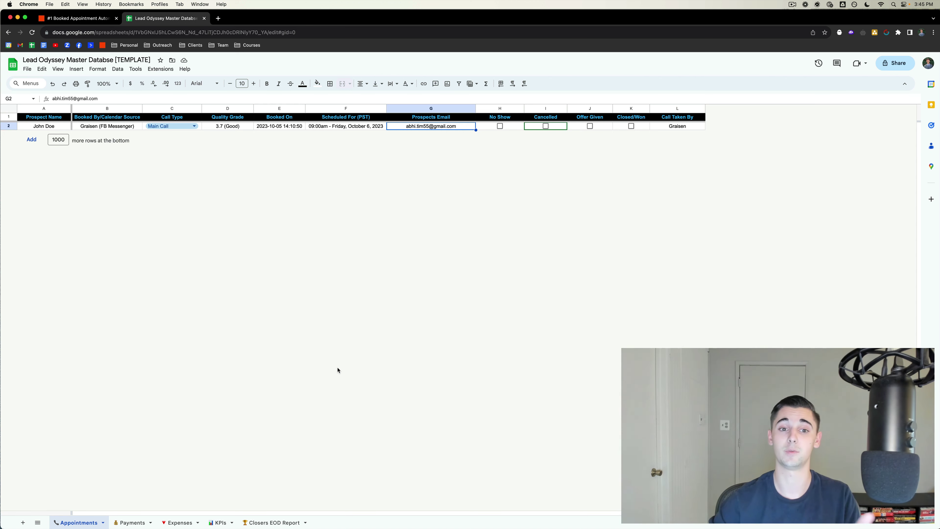
{"action": "left_click", "coordinate": [344, 128]}
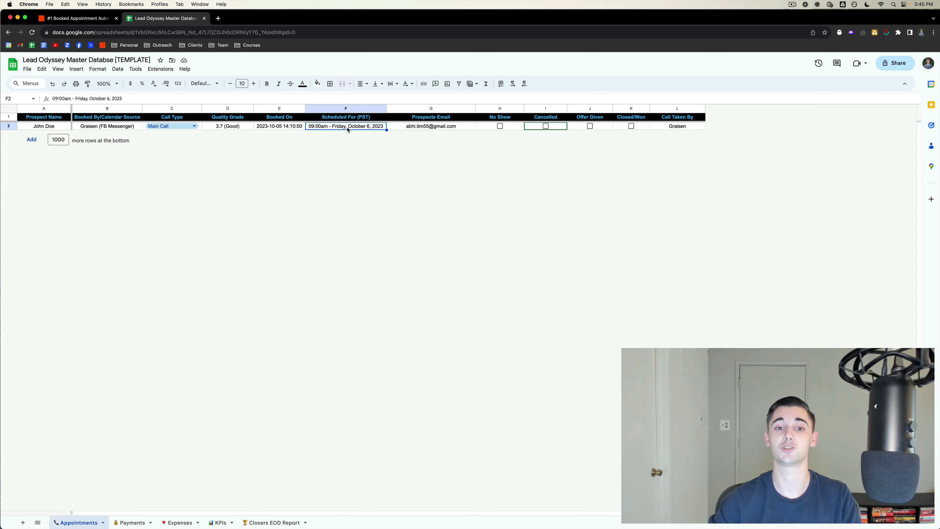
{"action": "left_click", "coordinate": [279, 127]}
{"action": "left_click_drag", "start_coordinate": [278, 128], "coordinate": [328, 128]}
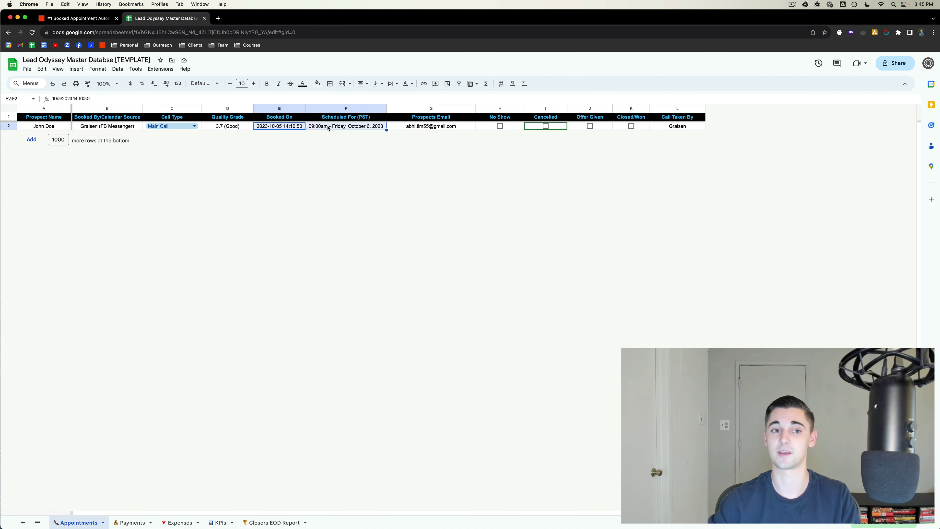
{"action": "key", "text": "shift+Left"}
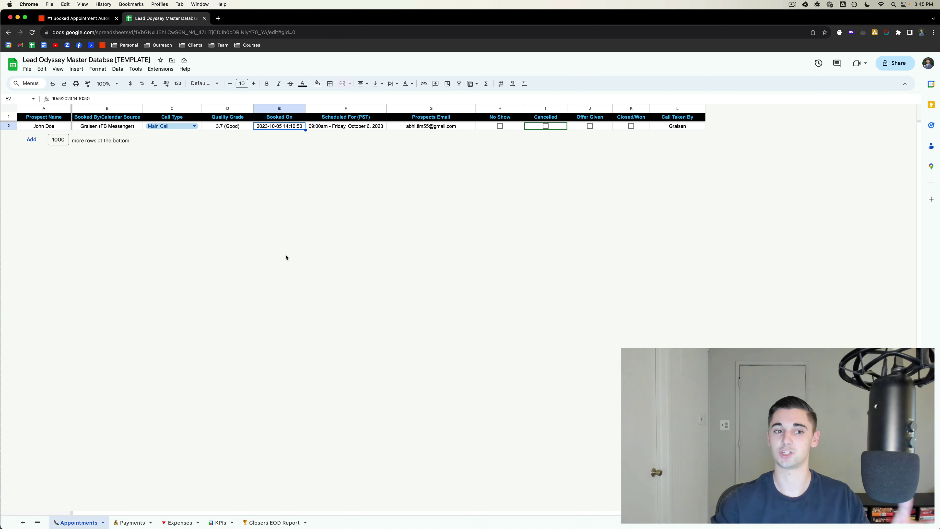
{"action": "left_click", "coordinate": [224, 126]}
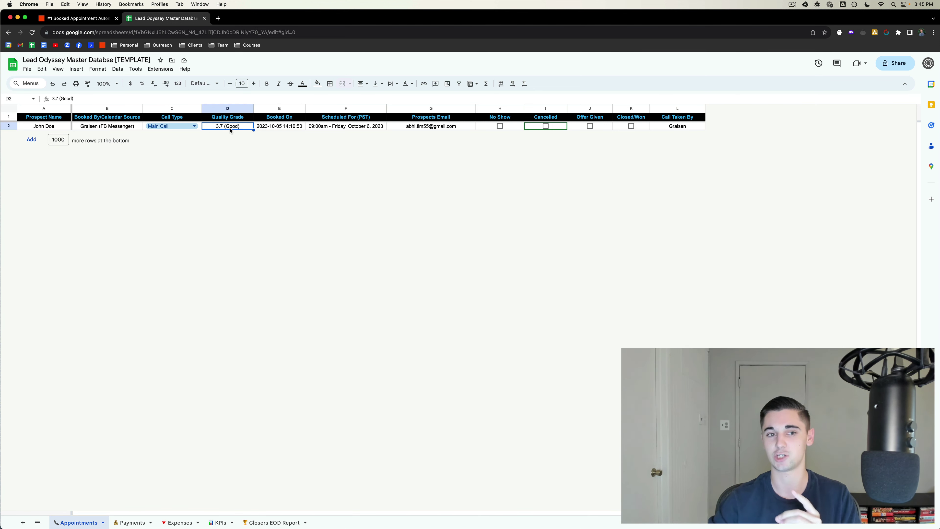
- Inspect each cell of row 2 in the Appointments sheet from Prospect Name through Call Type to Prospects Email
{"action": "left_click", "coordinate": [44, 127]}
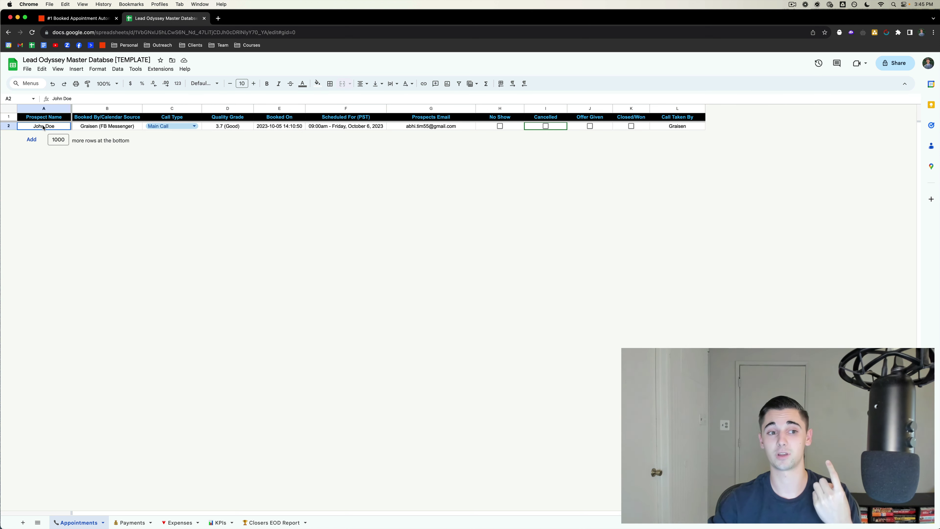
{"action": "left_click", "coordinate": [101, 128]}
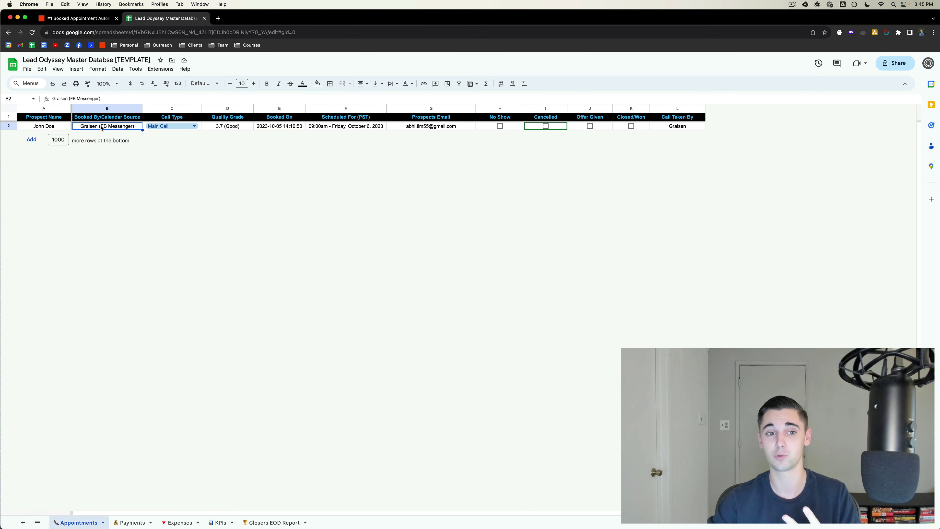
{"action": "left_click", "coordinate": [171, 127]}
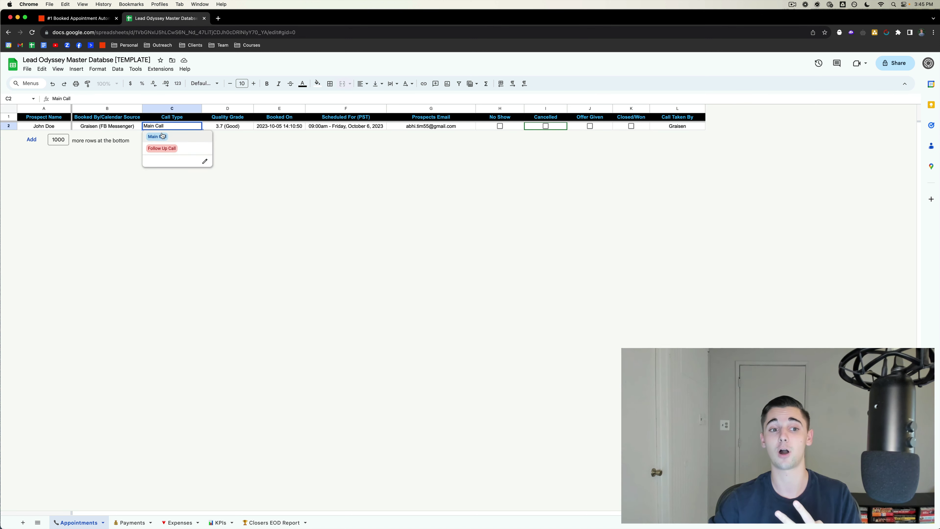
{"action": "left_click", "coordinate": [230, 127]}
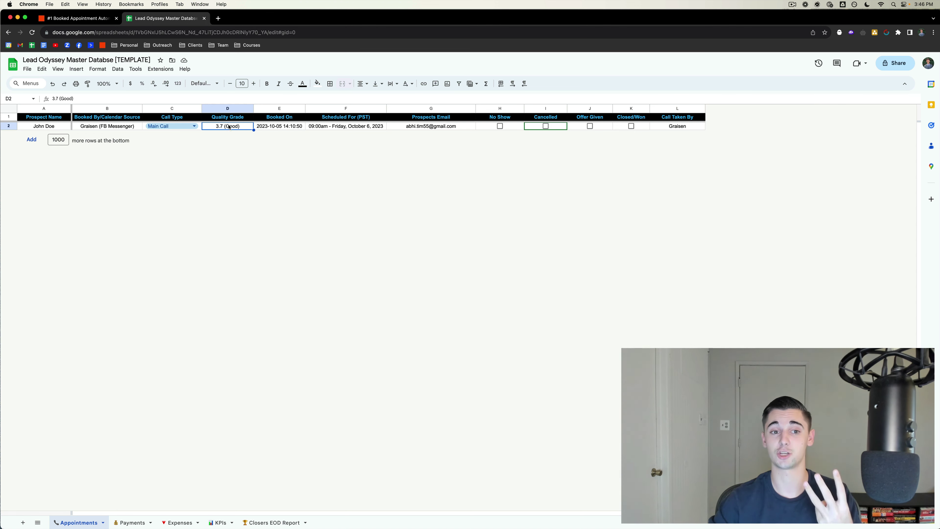
{"action": "left_click", "coordinate": [280, 129]}
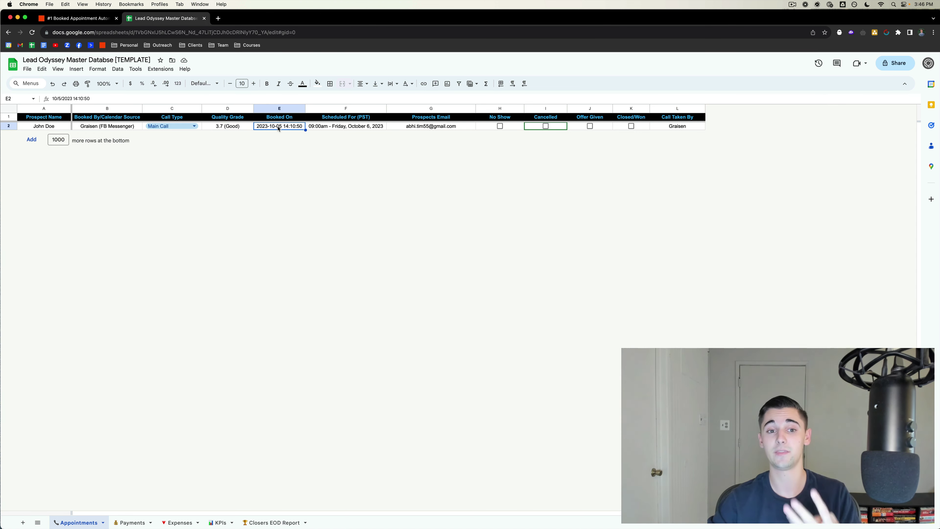
{"action": "left_click", "coordinate": [341, 128]}
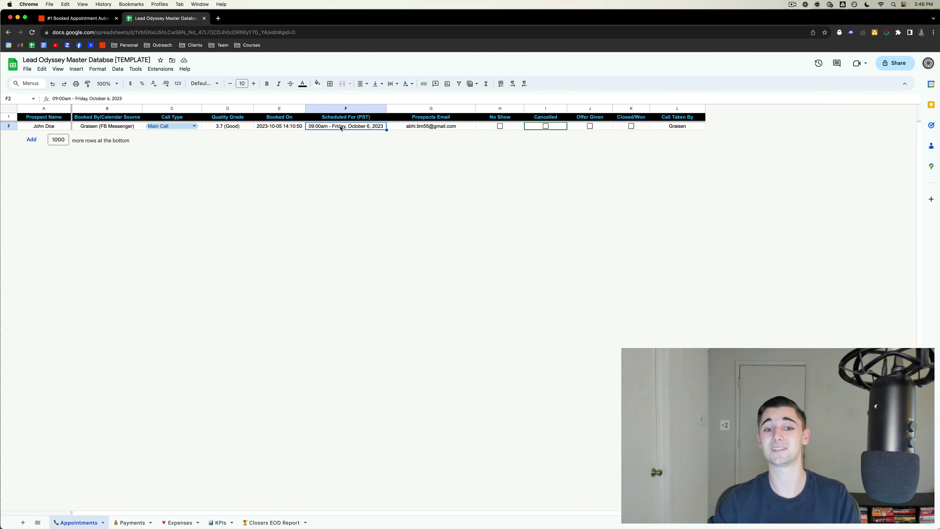
{"action": "left_click", "coordinate": [468, 128]}
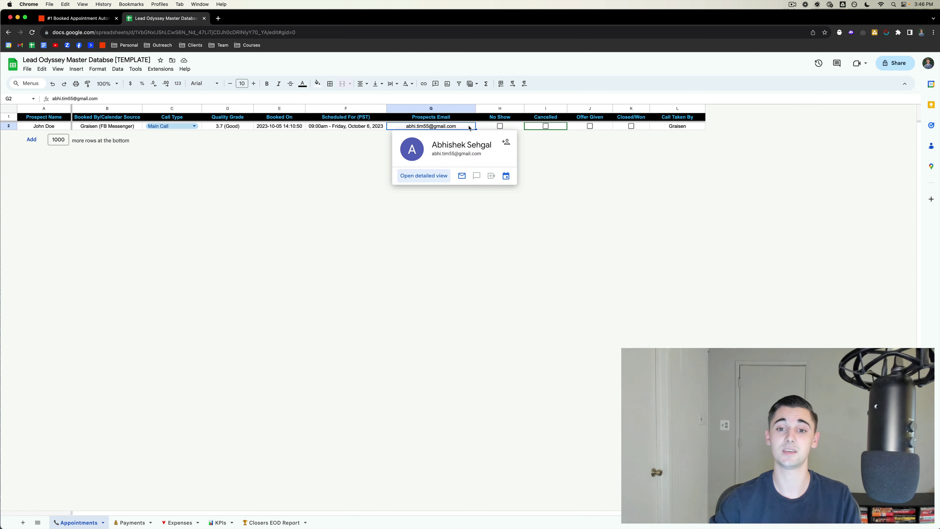
- Tick and clear the No Show checkbox in row 2, and select the Call Taken By cell
{"action": "left_click", "coordinate": [512, 128]}
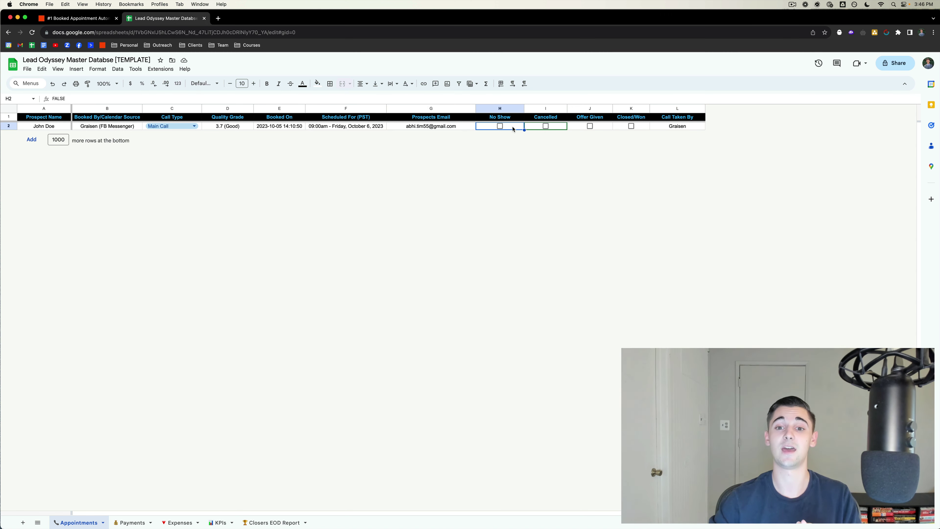
{"action": "left_click", "coordinate": [500, 127]}
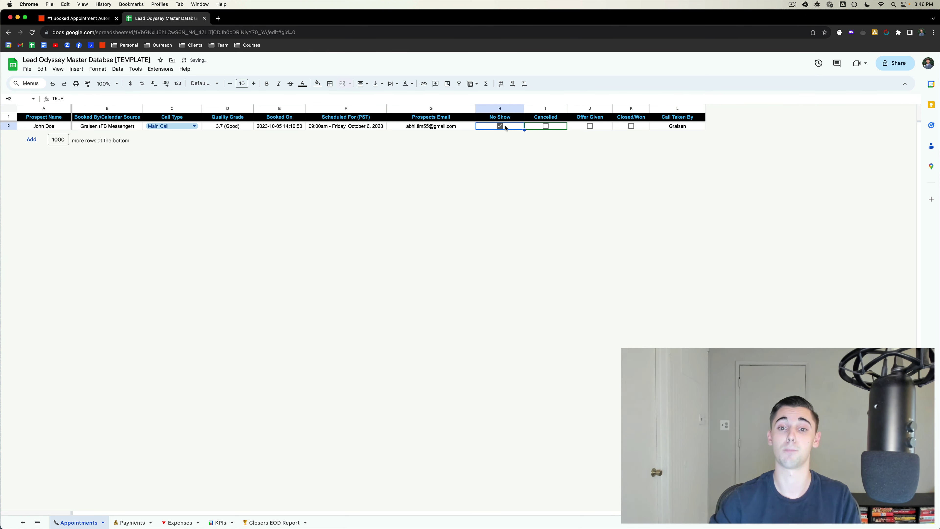
{"action": "left_click", "coordinate": [500, 126]}
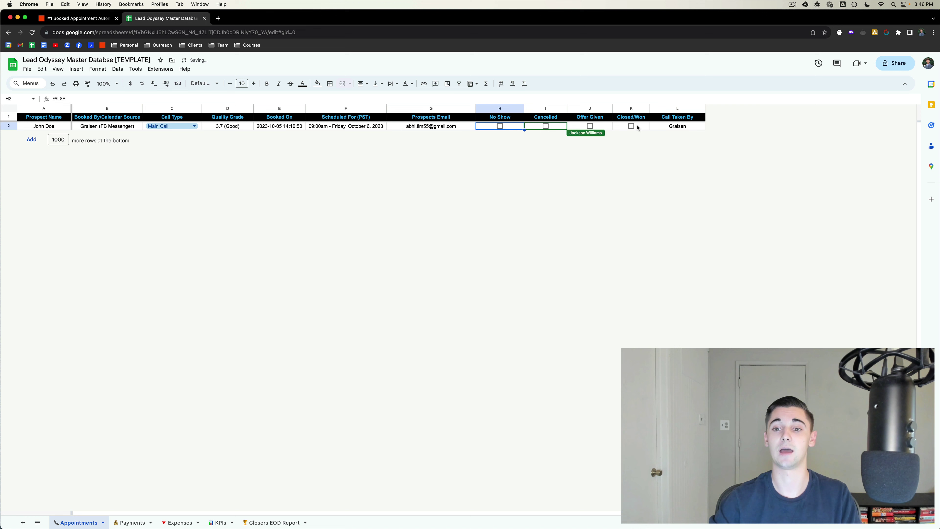
{"action": "left_click", "coordinate": [686, 128]}
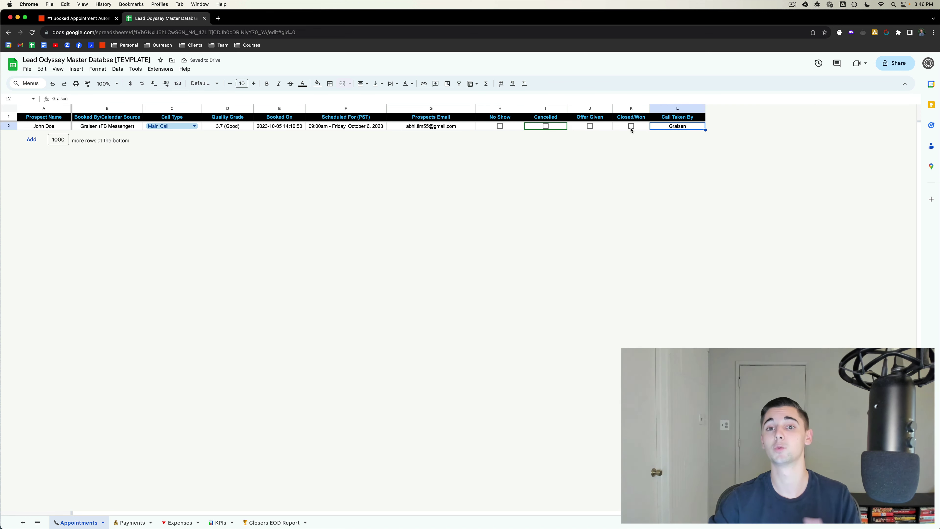
- Switch back to the Booked Appointment Automation in Zapier and close the Add Meeting To Meetings Database step's details
{"action": "left_click", "coordinate": [78, 18]}
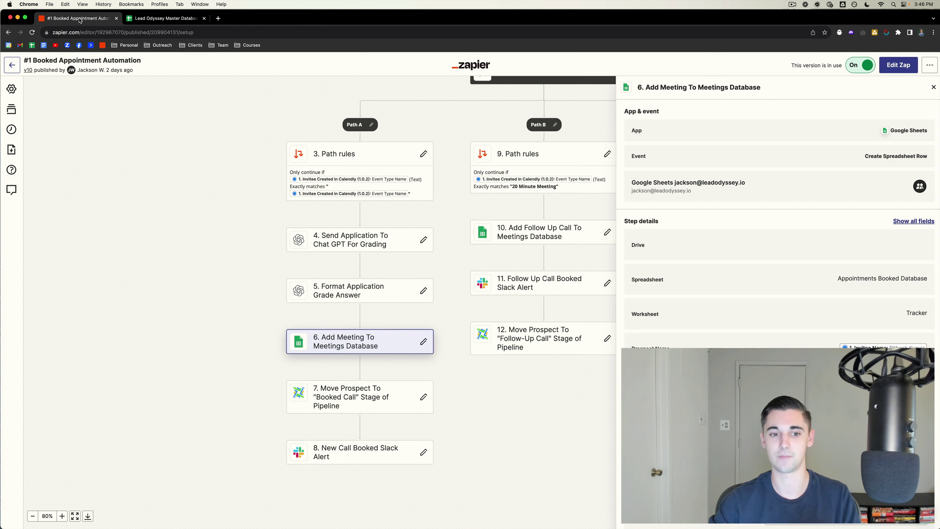
{"action": "left_click", "coordinate": [934, 87]}
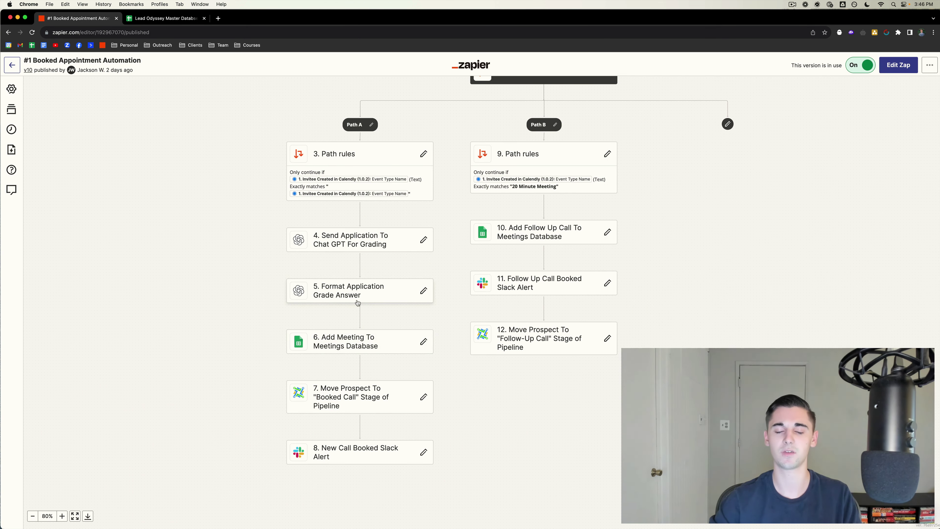
{"action": "scroll", "coordinate": [357, 303], "scroll_direction": "up", "scroll_amount": 2}
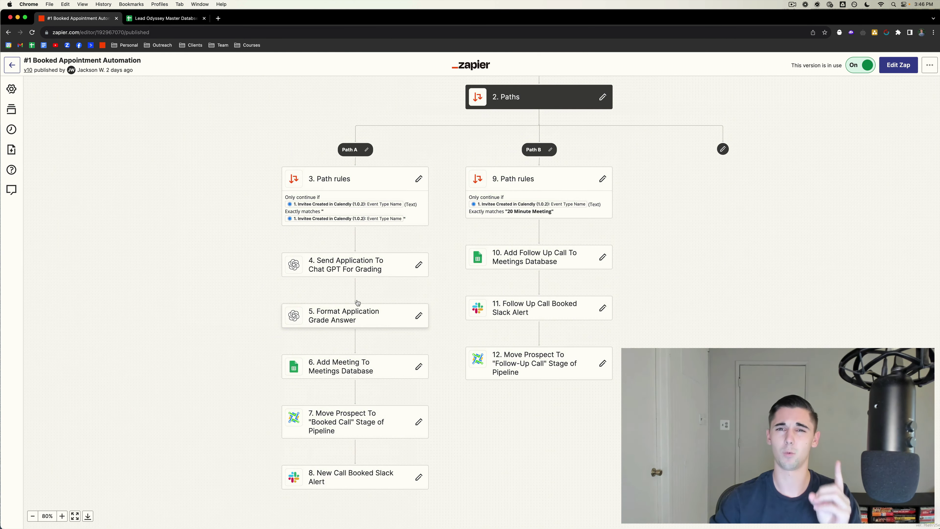
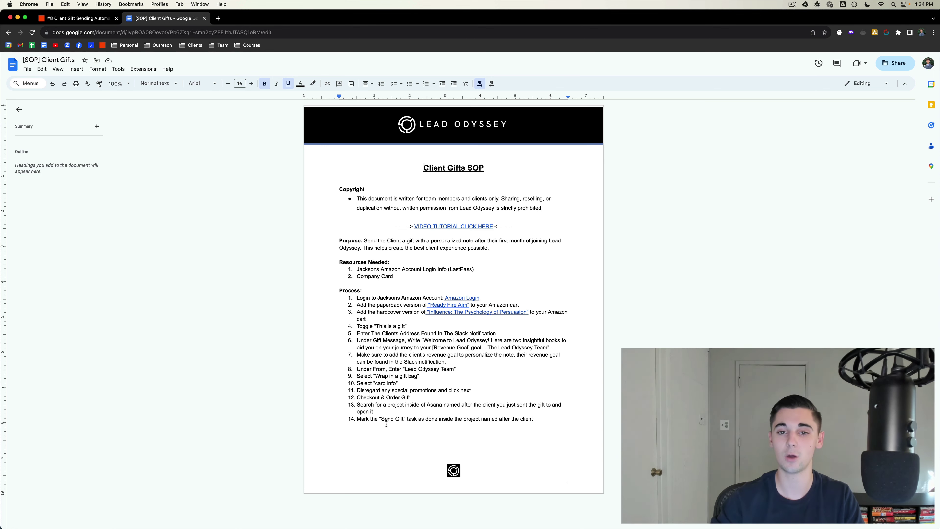
- Switch to the Client Gift Sending Automation in Zapier and examine the Asana steps that follow the #alerts-gifts Slack alert
{"action": "left_click", "coordinate": [76, 18]}
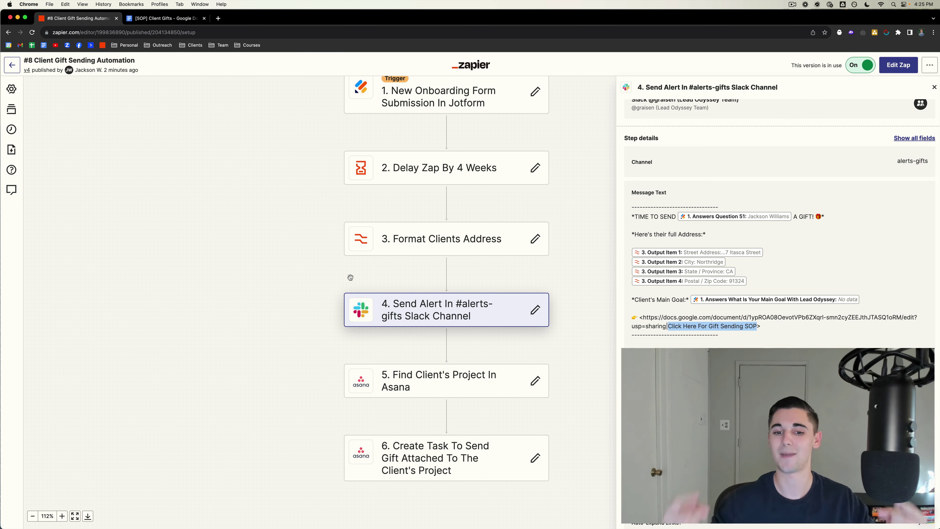
{"action": "scroll", "coordinate": [406, 274], "scroll_direction": "down", "scroll_amount": 3}
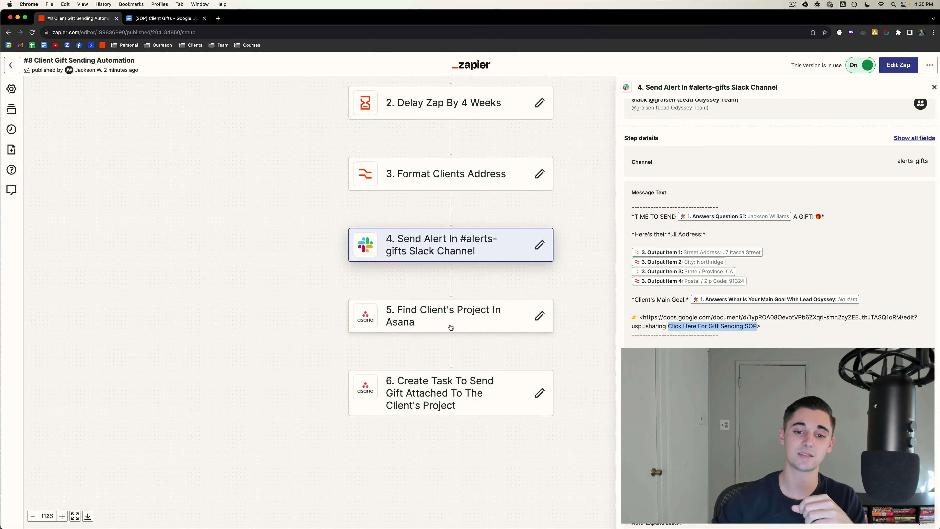
{"action": "scroll", "coordinate": [452, 323], "scroll_direction": "down", "scroll_amount": 1}
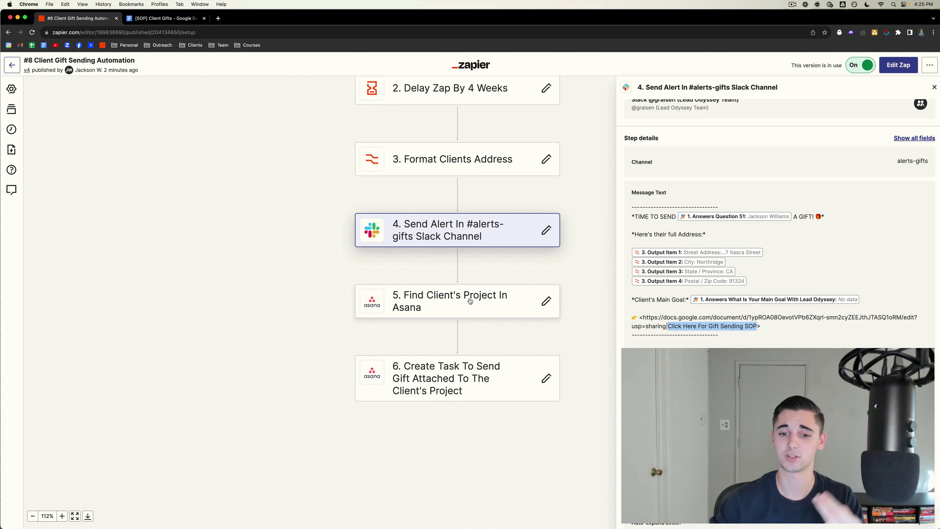
{"action": "scroll", "coordinate": [470, 301], "scroll_direction": "down", "scroll_amount": 1}
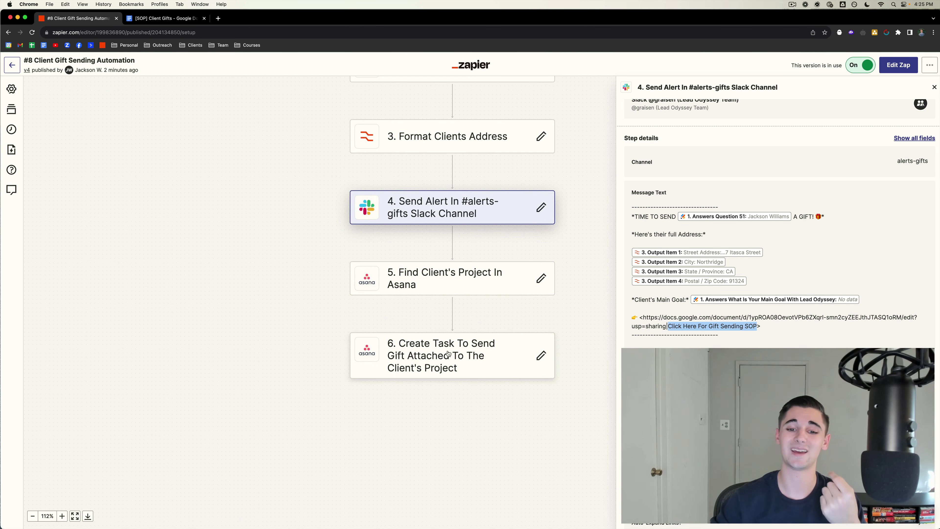
{"action": "scroll", "coordinate": [448, 354], "scroll_direction": "down", "scroll_amount": 1}
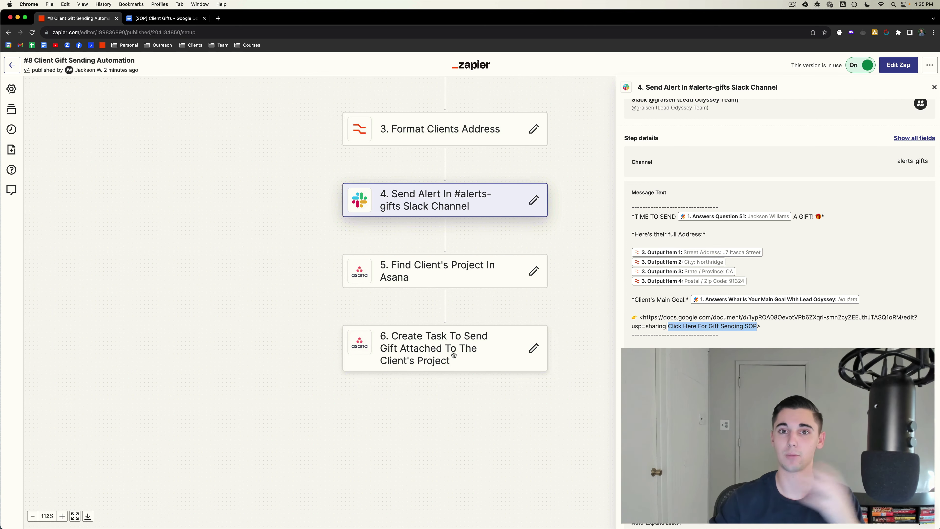
{"action": "scroll", "coordinate": [450, 354], "scroll_direction": "right", "scroll_amount": 1}
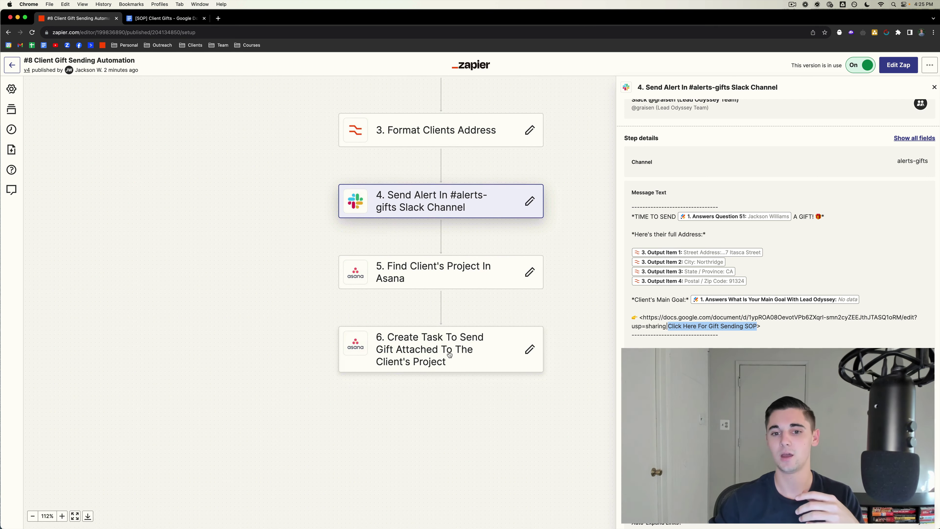
{"action": "scroll", "coordinate": [450, 355], "scroll_direction": "up", "scroll_amount": 1}
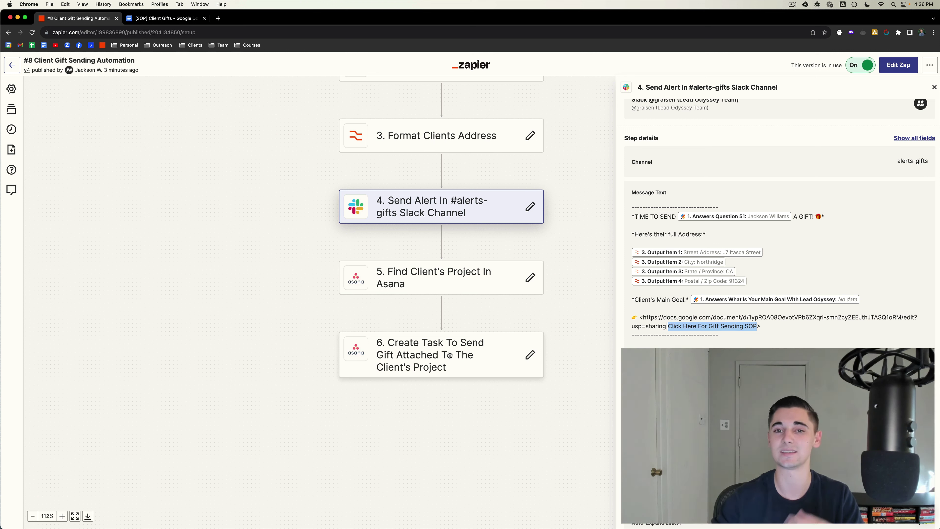
- Close the Client Gifts SOP document and examine the Jotform trigger and Company Hub step of the #9 New Team Member Onboarding Zap
{"action": "left_click", "coordinate": [204, 19]}
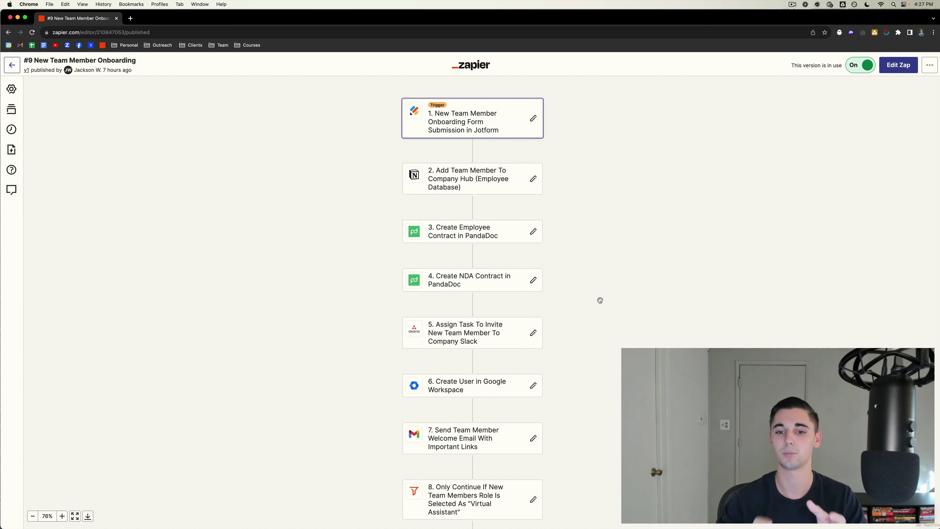
{"action": "scroll", "coordinate": [455, 167], "scroll_direction": "up", "scroll_amount": 1}
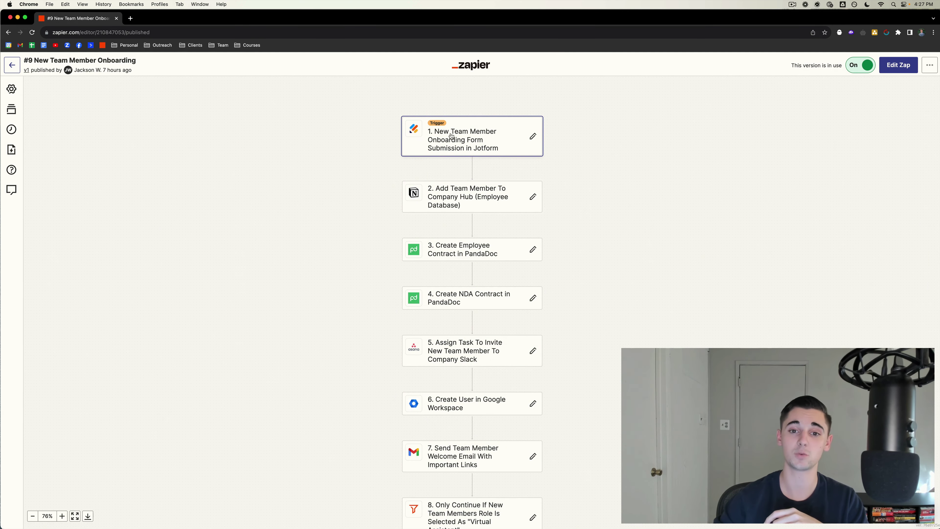
{"action": "scroll", "coordinate": [480, 134], "scroll_direction": "up", "scroll_amount": 5}
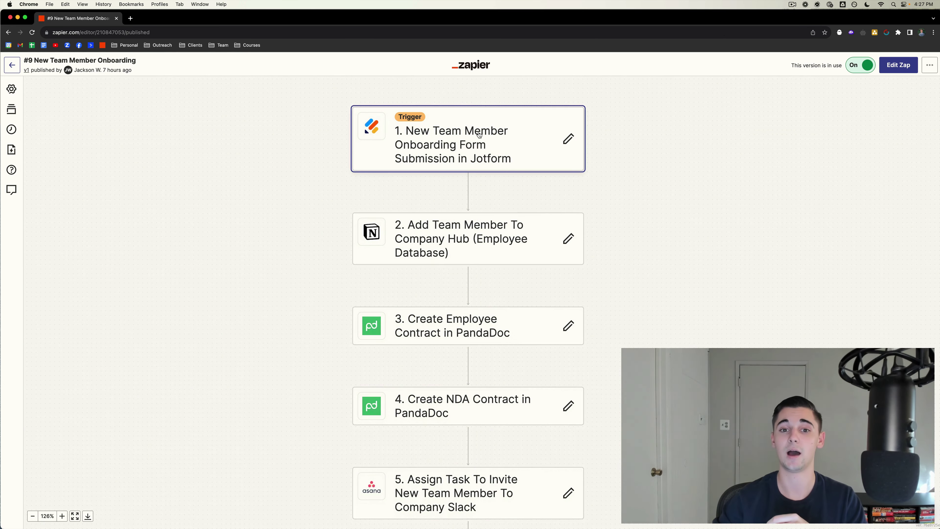
{"action": "scroll", "coordinate": [480, 134], "scroll_direction": "down", "scroll_amount": 1}
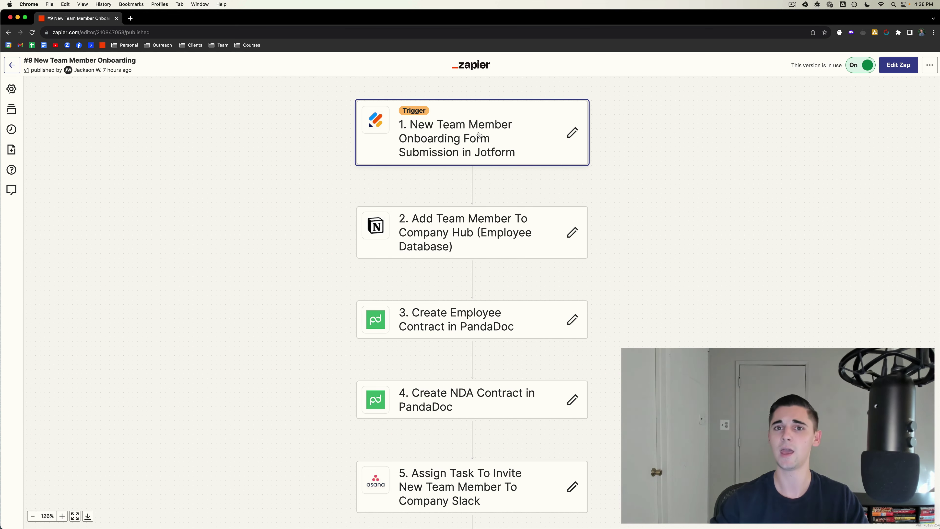
{"action": "scroll", "coordinate": [479, 135], "scroll_direction": "down", "scroll_amount": 1}
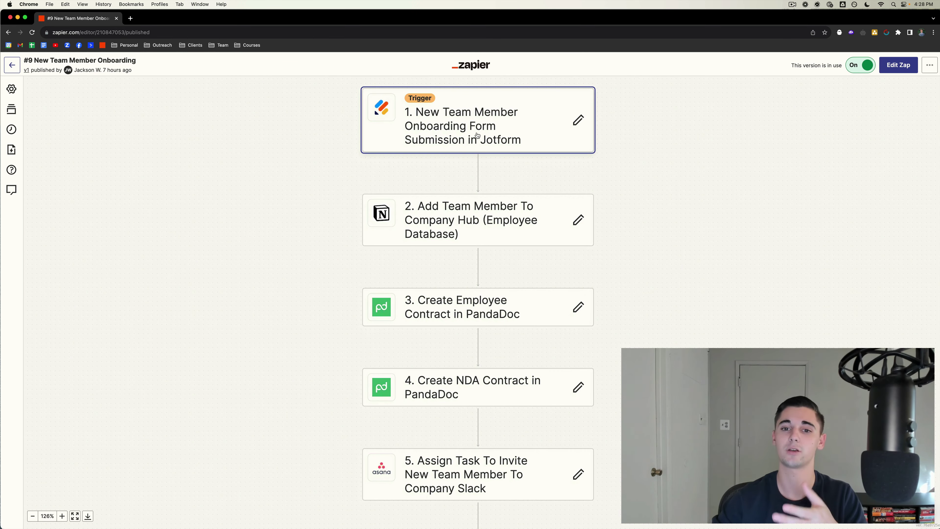
{"action": "scroll", "coordinate": [477, 135], "scroll_direction": "down", "scroll_amount": 1}
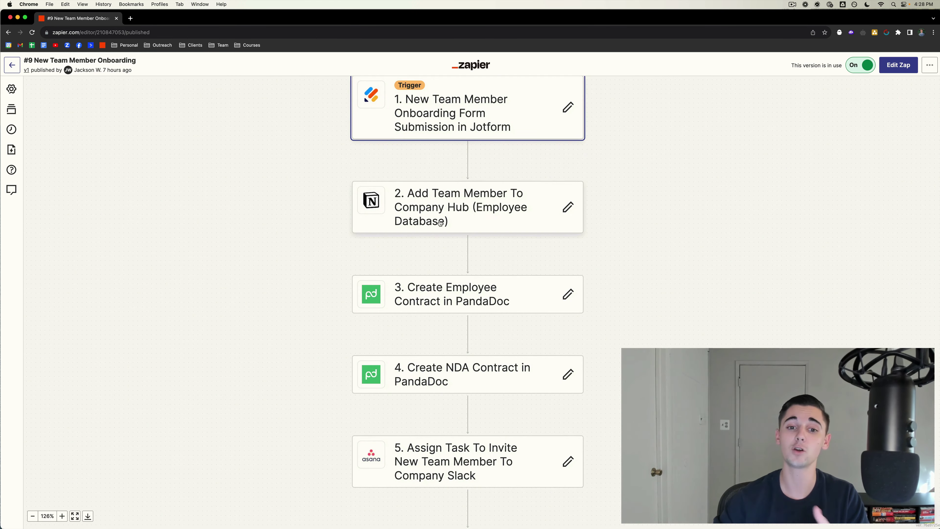
{"action": "scroll", "coordinate": [440, 222], "scroll_direction": "up", "scroll_amount": 1}
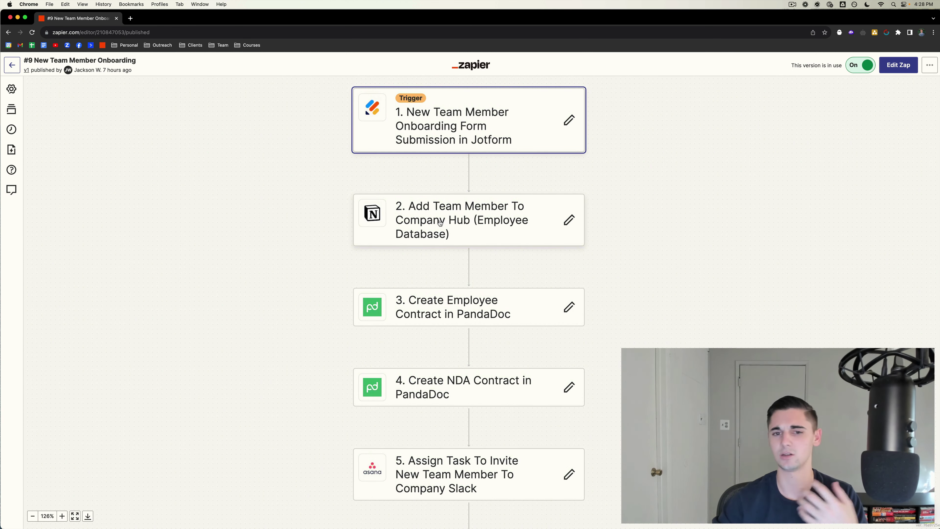
{"action": "scroll", "coordinate": [459, 222], "scroll_direction": "right", "scroll_amount": 2}
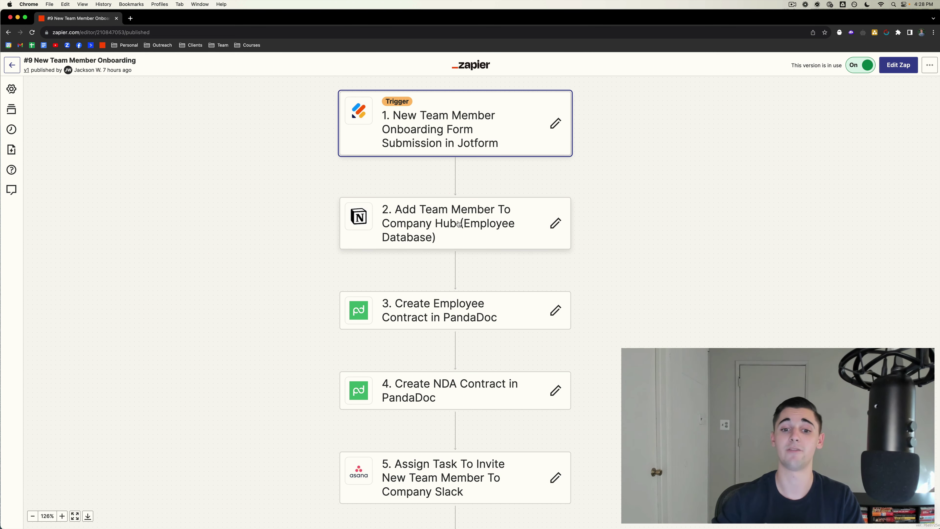
- Examine the PandaDoc steps that create the employee contract and the NDA contract in the onboarding Zap
{"action": "scroll", "coordinate": [452, 241], "scroll_direction": "down", "scroll_amount": 3}
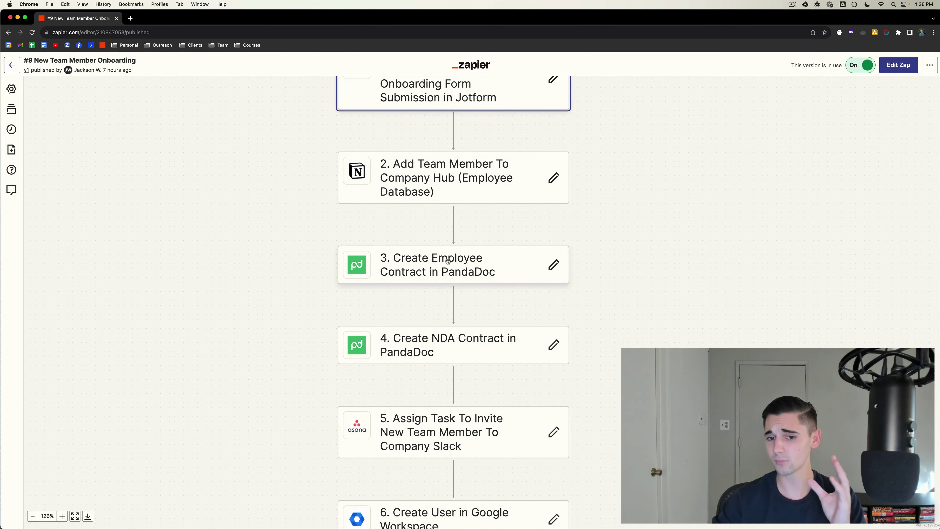
{"action": "scroll", "coordinate": [448, 261], "scroll_direction": "down", "scroll_amount": 2}
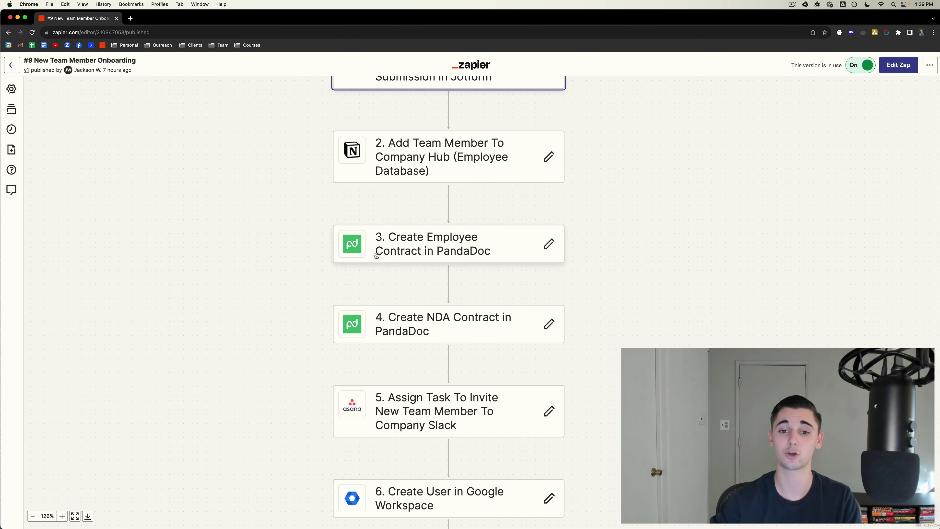
{"action": "scroll", "coordinate": [468, 250], "scroll_direction": "right", "scroll_amount": 1}
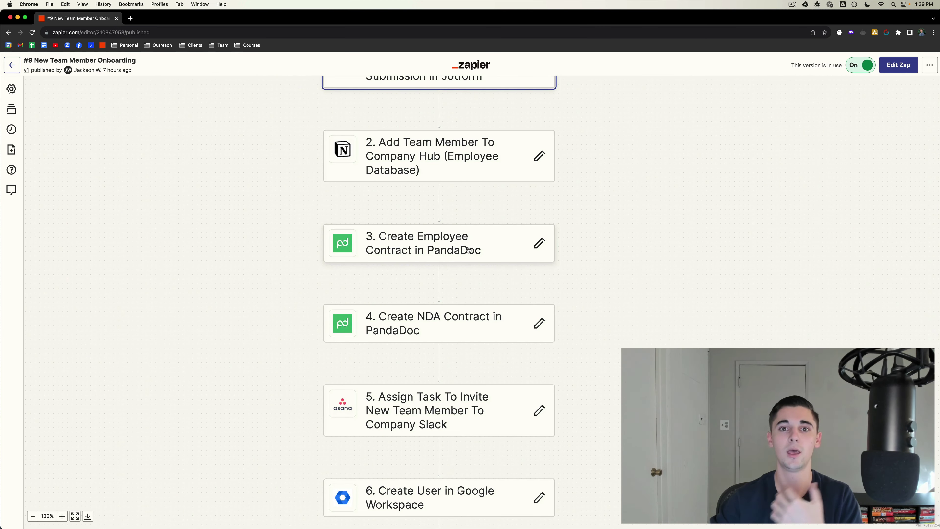
{"action": "scroll", "coordinate": [469, 250], "scroll_direction": "up", "scroll_amount": 3}
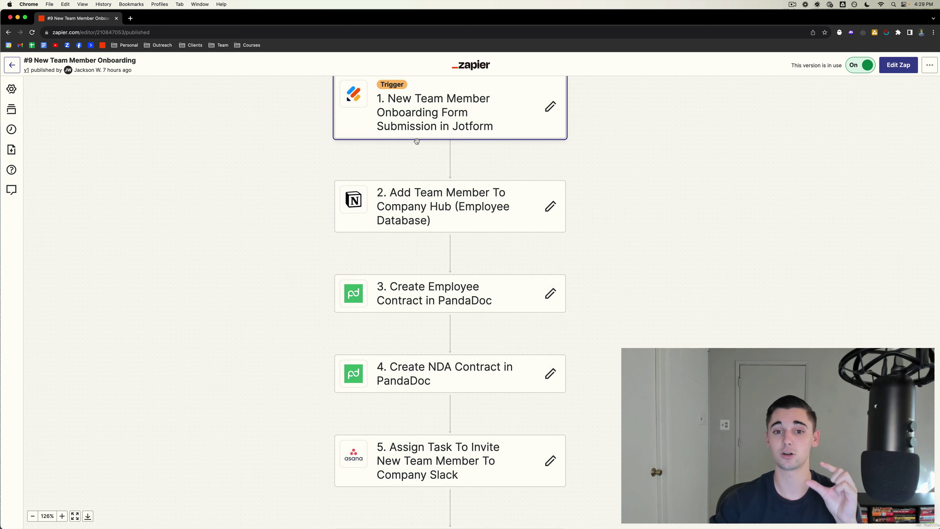
{"action": "scroll", "coordinate": [466, 186], "scroll_direction": "down", "scroll_amount": 4}
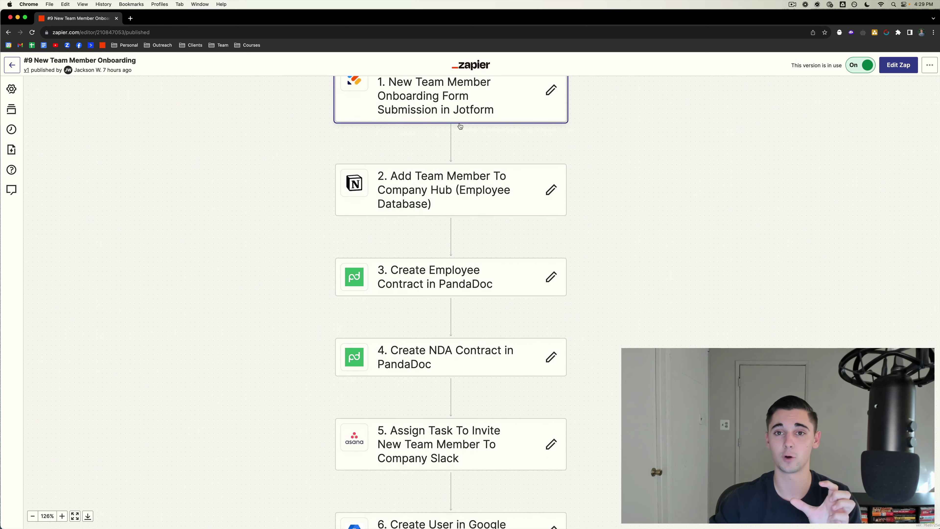
{"action": "scroll", "coordinate": [482, 232], "scroll_direction": "down", "scroll_amount": 1}
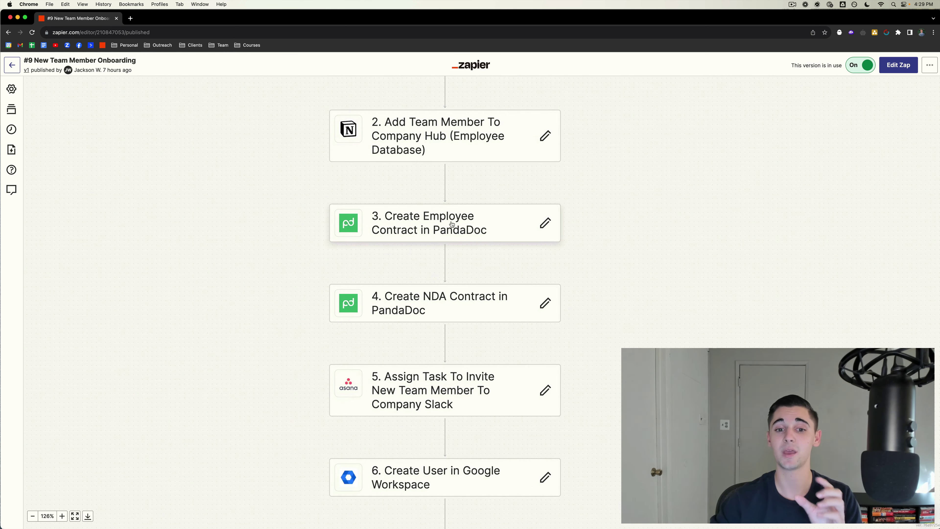
{"action": "scroll", "coordinate": [471, 225], "scroll_direction": "down", "scroll_amount": 1}
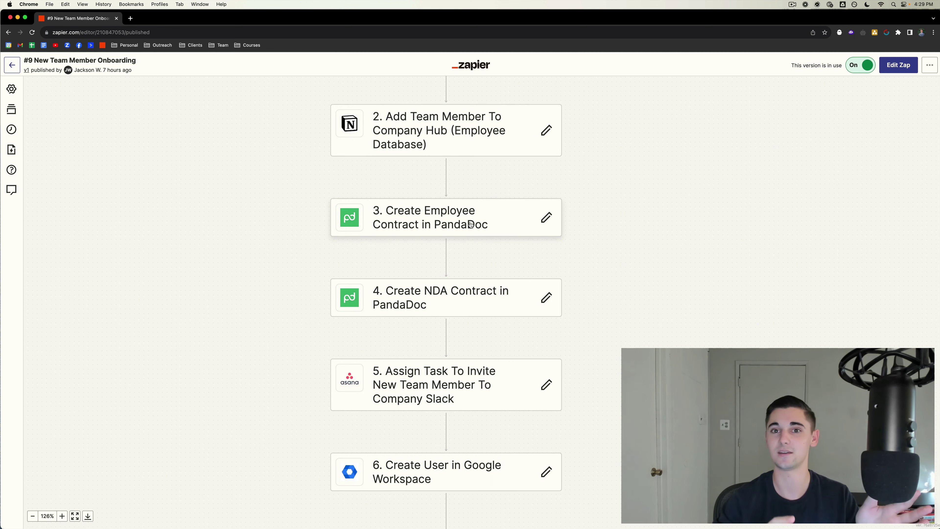
{"action": "scroll", "coordinate": [470, 224], "scroll_direction": "down", "scroll_amount": 3}
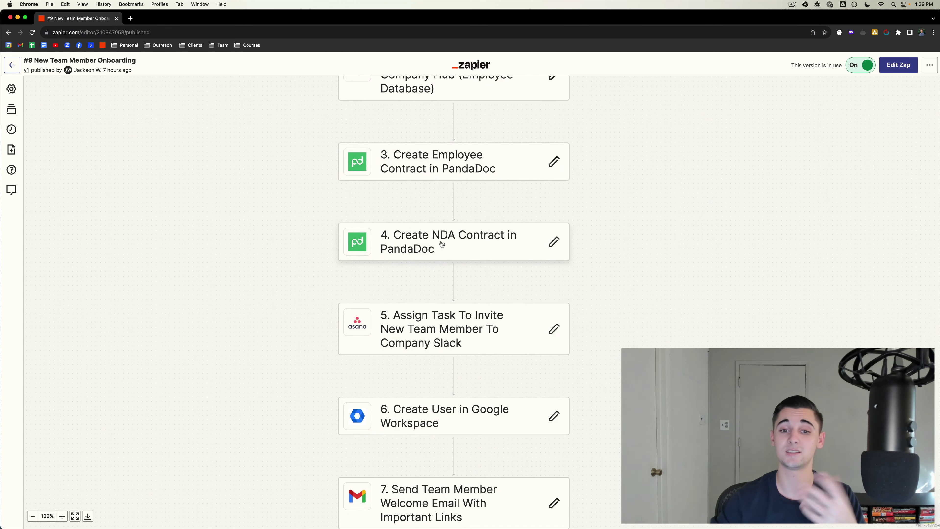
{"action": "scroll", "coordinate": [441, 244], "scroll_direction": "up", "scroll_amount": 1}
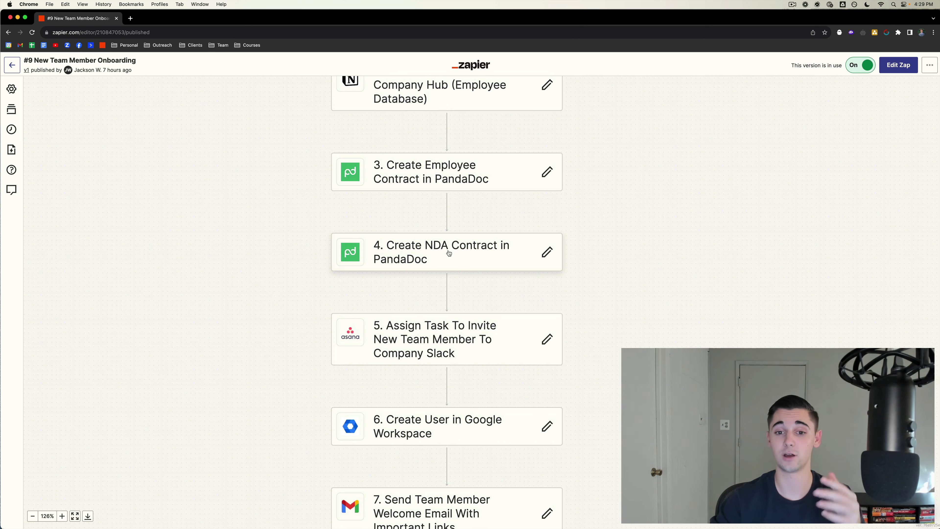
{"action": "scroll", "coordinate": [454, 258], "scroll_direction": "up", "scroll_amount": 2}
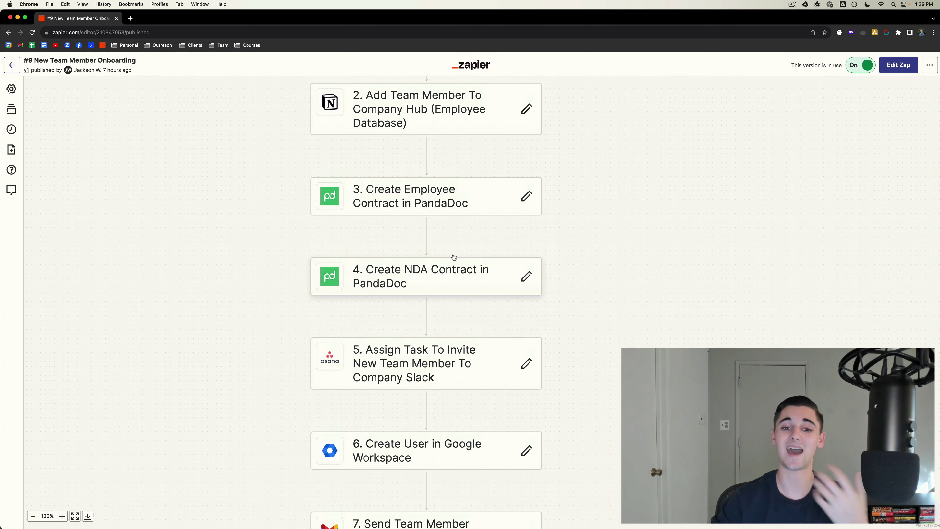
{"action": "scroll", "coordinate": [457, 259], "scroll_direction": "left", "scroll_amount": 3}
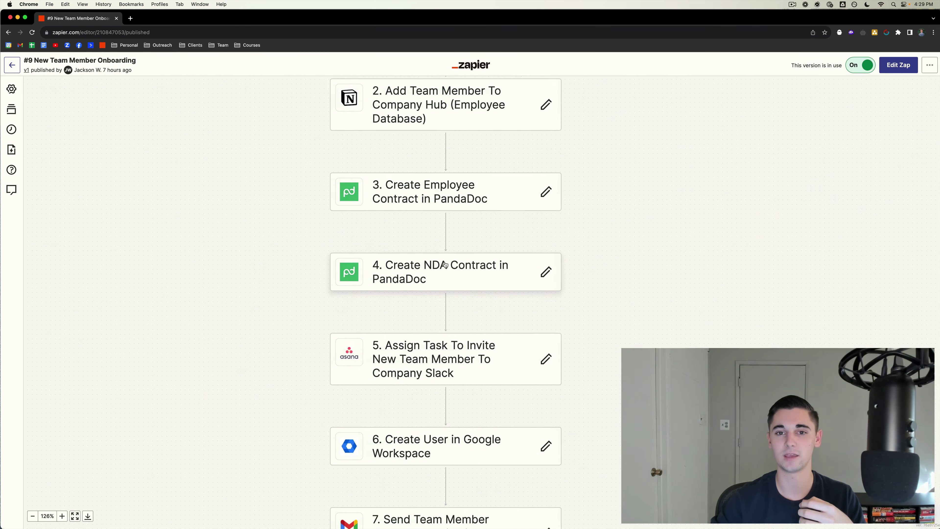
{"action": "scroll", "coordinate": [446, 264], "scroll_direction": "down", "scroll_amount": 1}
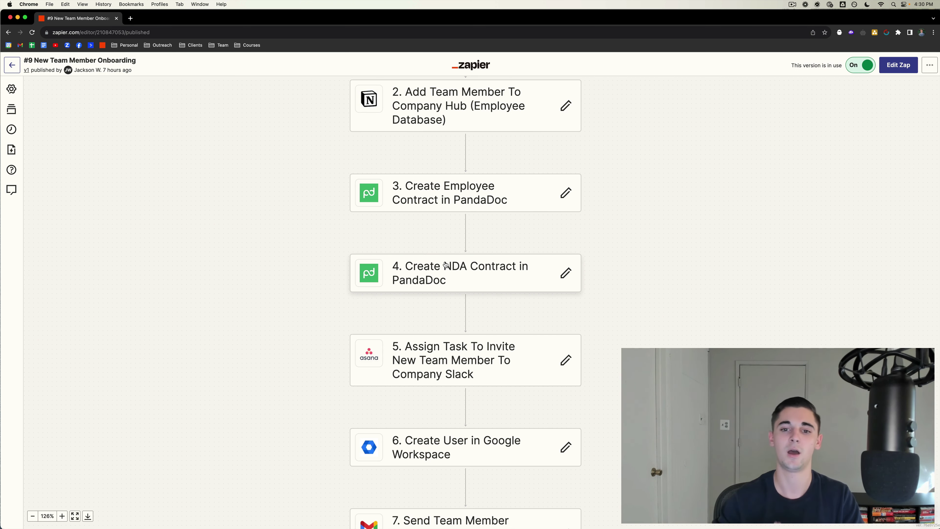
{"action": "scroll", "coordinate": [446, 265], "scroll_direction": "up", "scroll_amount": 1}
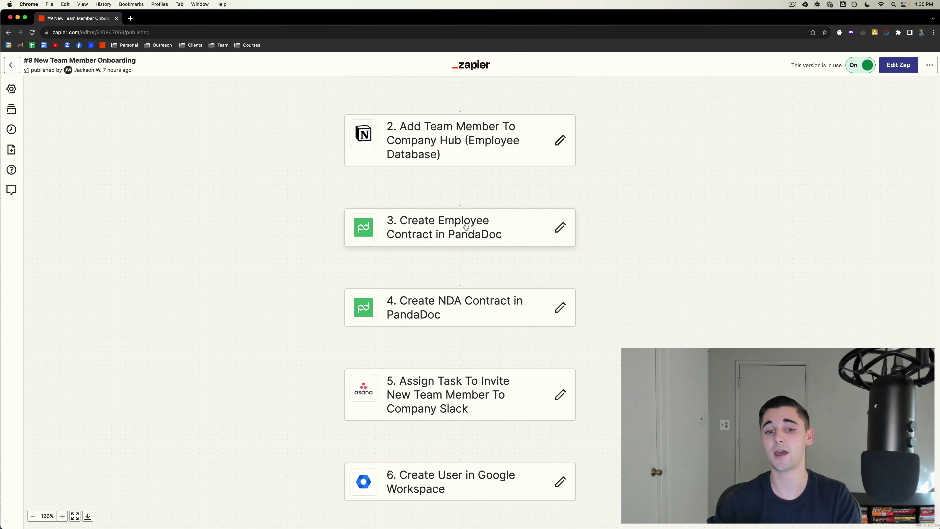
{"action": "scroll", "coordinate": [465, 228], "scroll_direction": "down", "scroll_amount": 2}
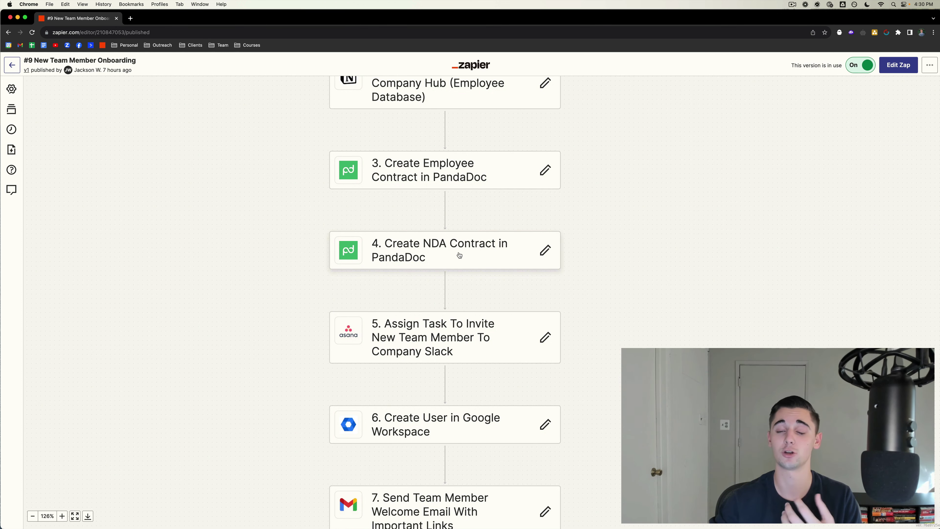
{"action": "scroll", "coordinate": [458, 255], "scroll_direction": "down", "scroll_amount": 3}
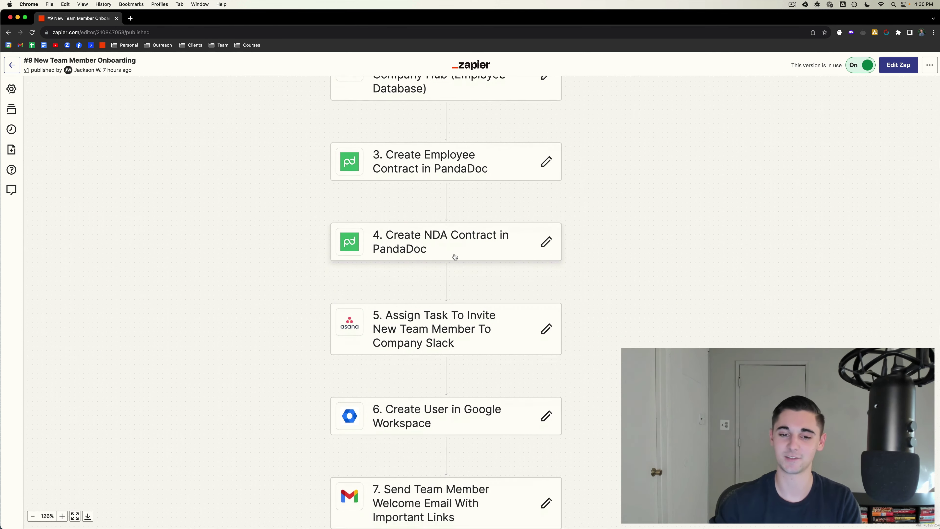
- Examine the Asana task step for the company Slack invite and the Google Workspace user creation step
{"action": "scroll", "coordinate": [411, 250], "scroll_direction": "down", "scroll_amount": 1}
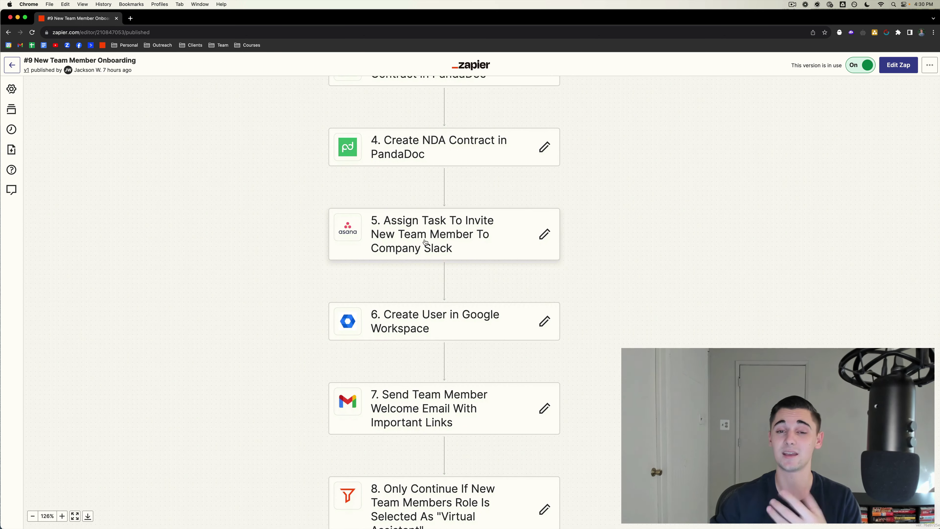
{"action": "scroll", "coordinate": [426, 243], "scroll_direction": "left", "scroll_amount": 1}
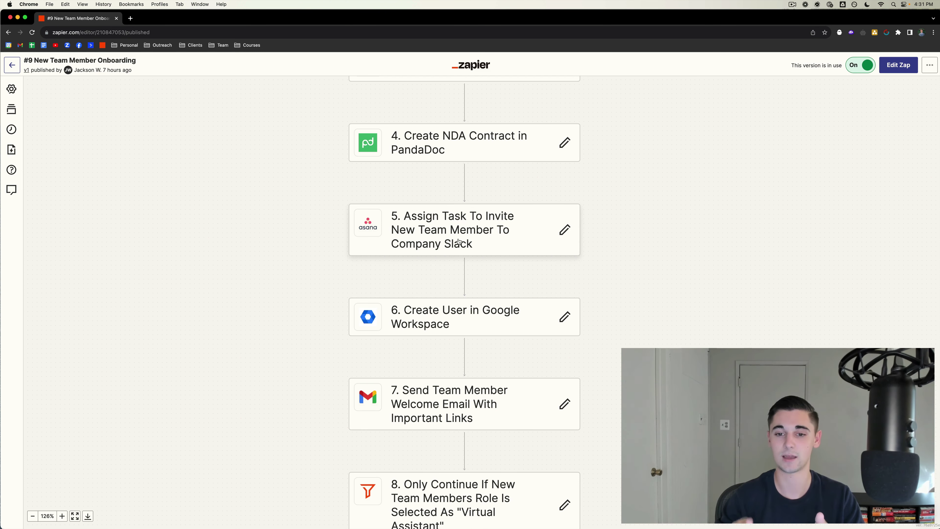
{"action": "left_click_drag", "start_coordinate": [459, 242], "coordinate": [457, 258]}
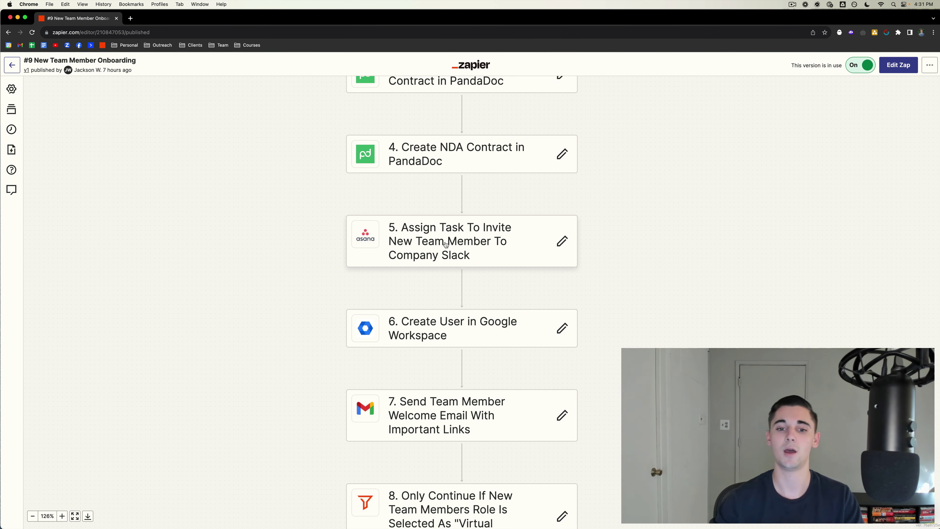
{"action": "scroll", "coordinate": [446, 245], "scroll_direction": "down", "scroll_amount": 5}
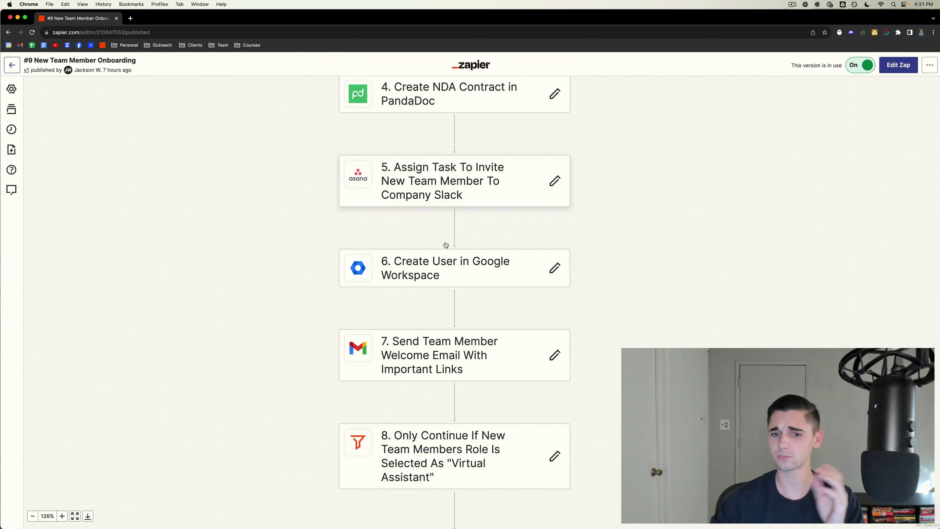
{"action": "scroll", "coordinate": [537, 219], "scroll_direction": "left", "scroll_amount": 1}
{"action": "scroll", "coordinate": [536, 219], "scroll_direction": "down", "scroll_amount": 1}
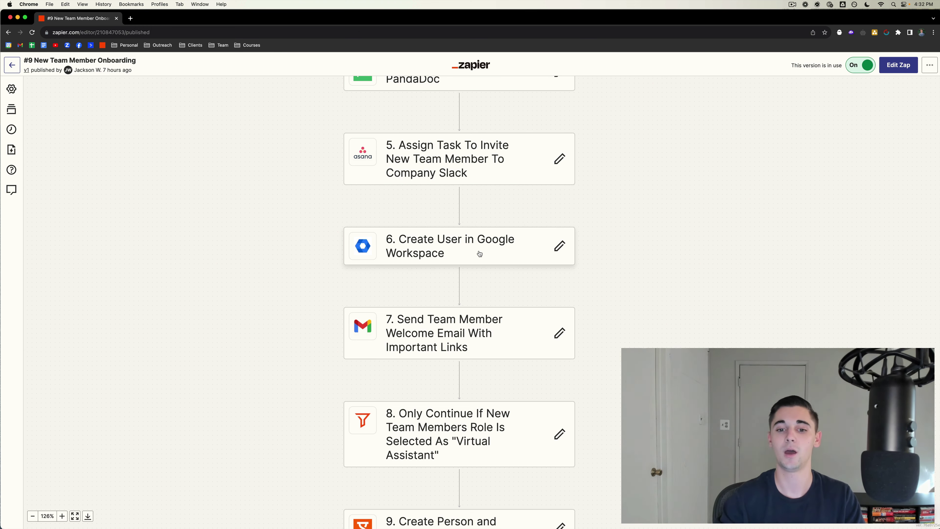
- Examine the welcome email, Virtual Assistant filter and Jibble invite steps, and review the whole onboarding workflow from the trigger down
{"action": "scroll", "coordinate": [480, 254], "scroll_direction": "down", "scroll_amount": 4}
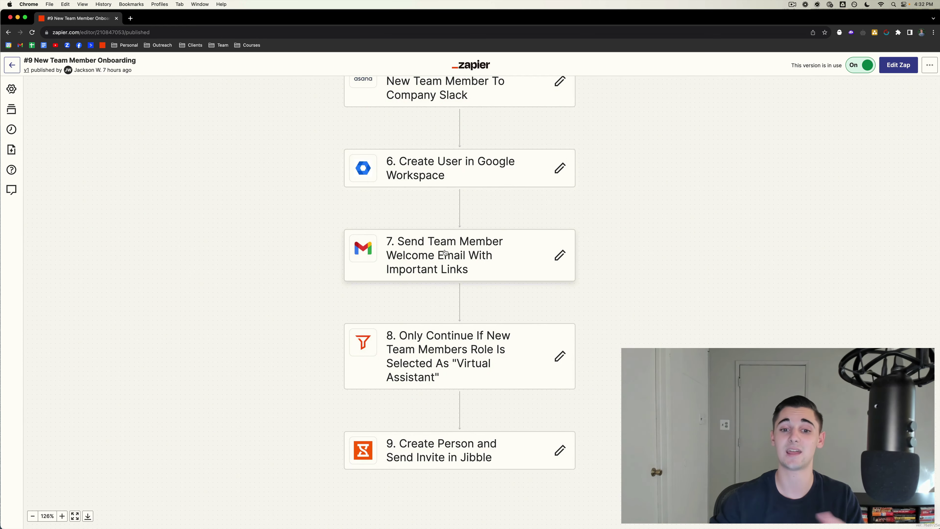
{"action": "scroll", "coordinate": [469, 258], "scroll_direction": "down", "scroll_amount": 1}
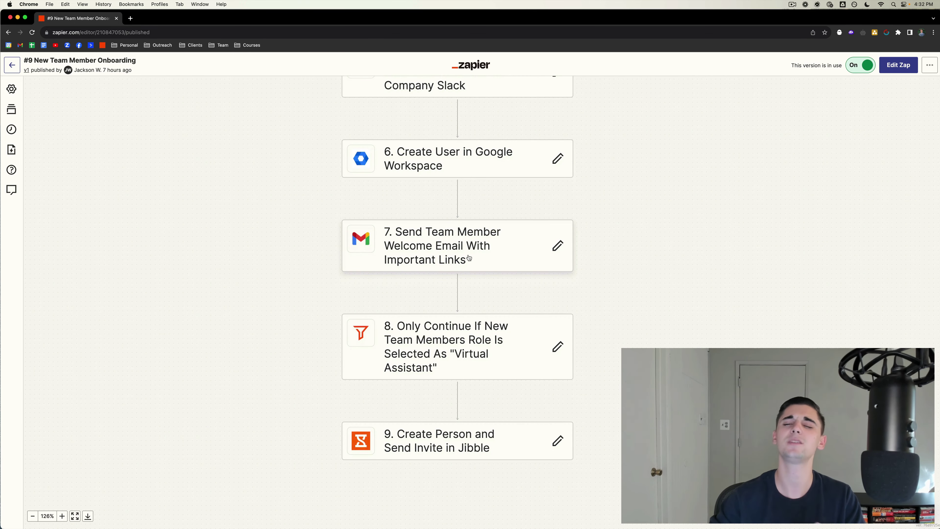
{"action": "scroll", "coordinate": [469, 259], "scroll_direction": "down", "scroll_amount": 5}
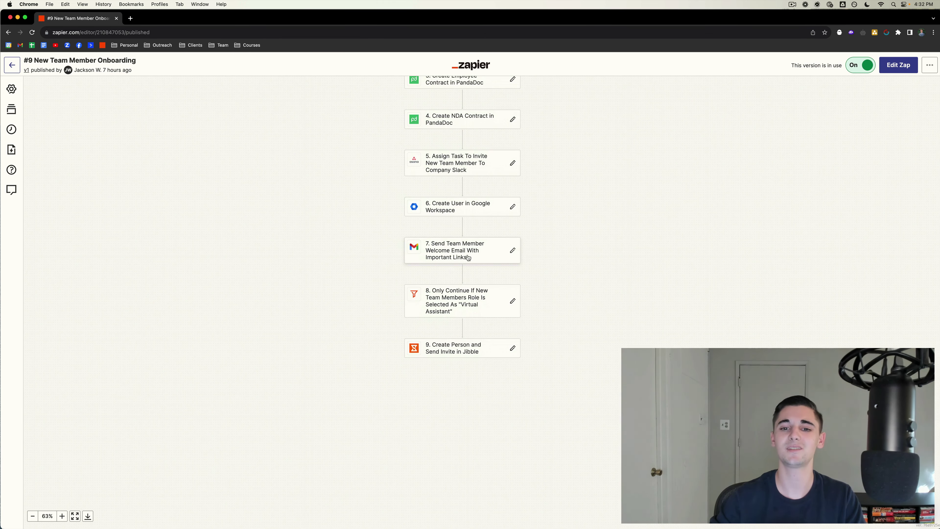
{"action": "scroll", "coordinate": [469, 258], "scroll_direction": "up", "scroll_amount": 5}
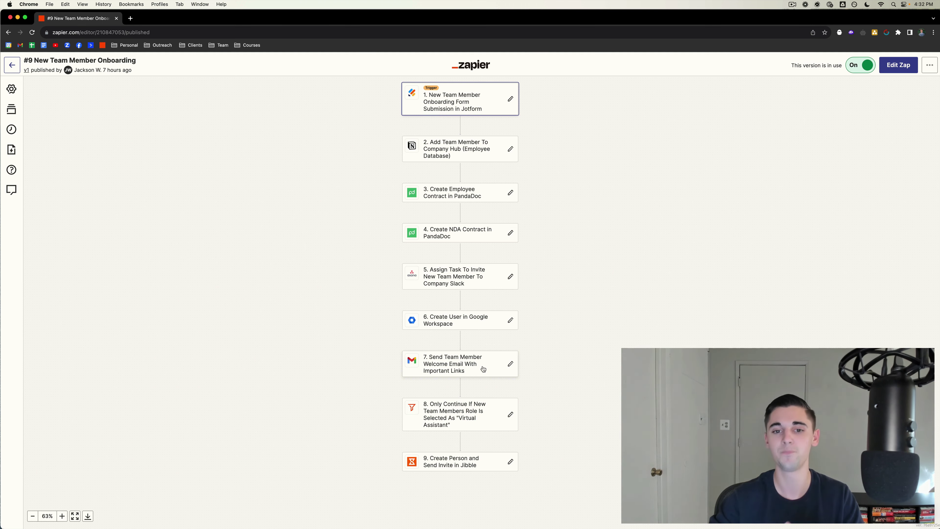
{"action": "scroll", "coordinate": [483, 369], "scroll_direction": "up", "scroll_amount": 1}
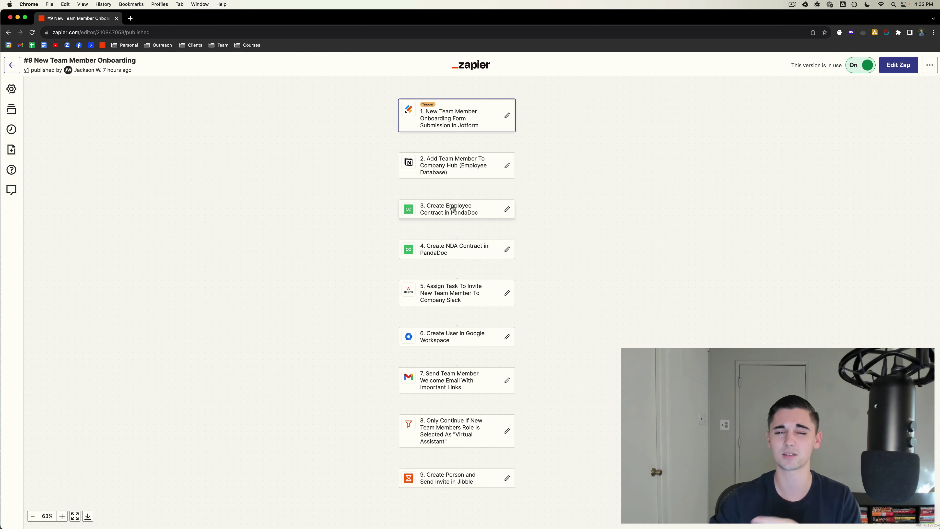
{"action": "scroll", "coordinate": [453, 209], "scroll_direction": "down", "scroll_amount": 1}
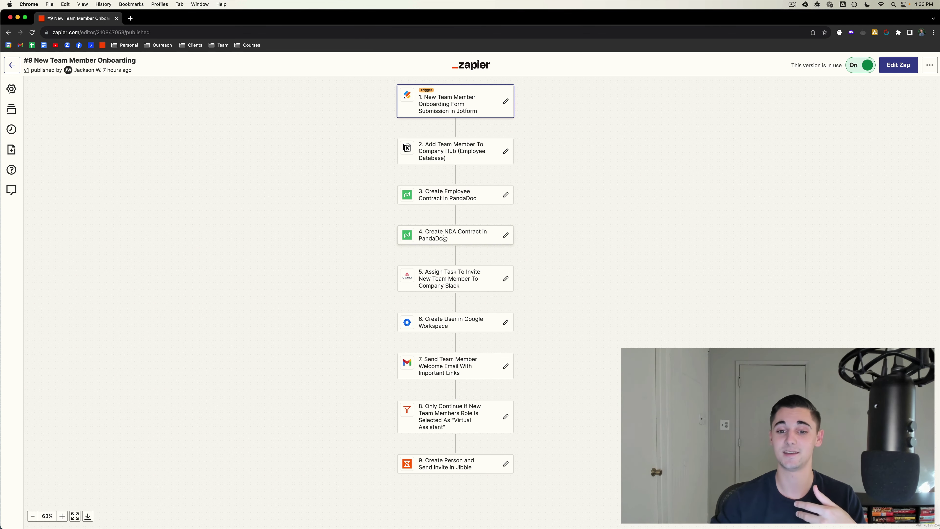
{"action": "scroll", "coordinate": [445, 238], "scroll_direction": "down", "scroll_amount": 2}
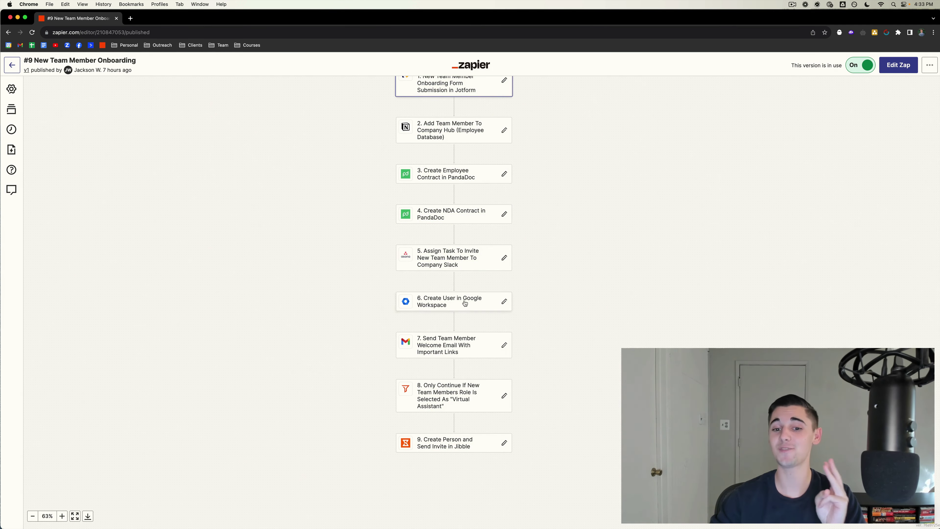
- Examine the closing steps of the onboarding Zap, from the welcome email through the Virtual Assistant filter to the Jibble invite
{"action": "scroll", "coordinate": [463, 304], "scroll_direction": "down", "scroll_amount": 2}
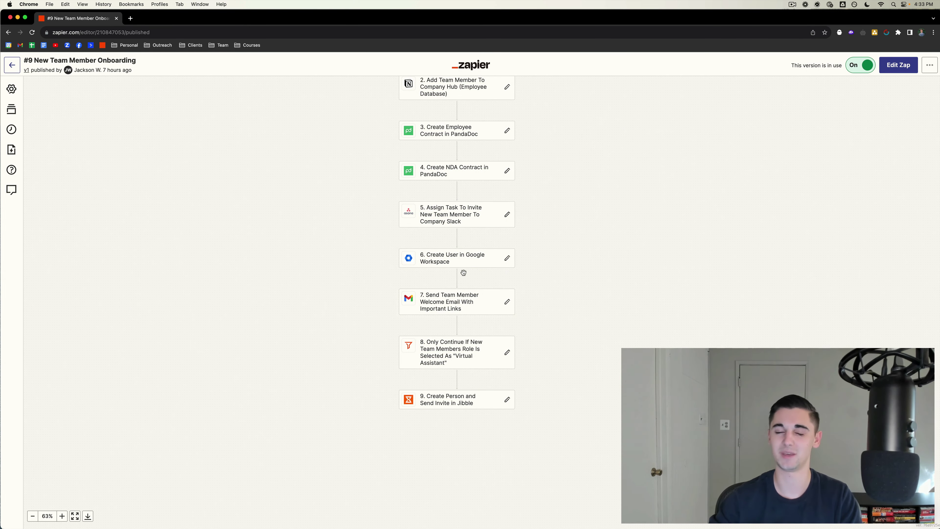
{"action": "scroll", "coordinate": [465, 293], "scroll_direction": "down", "scroll_amount": 1}
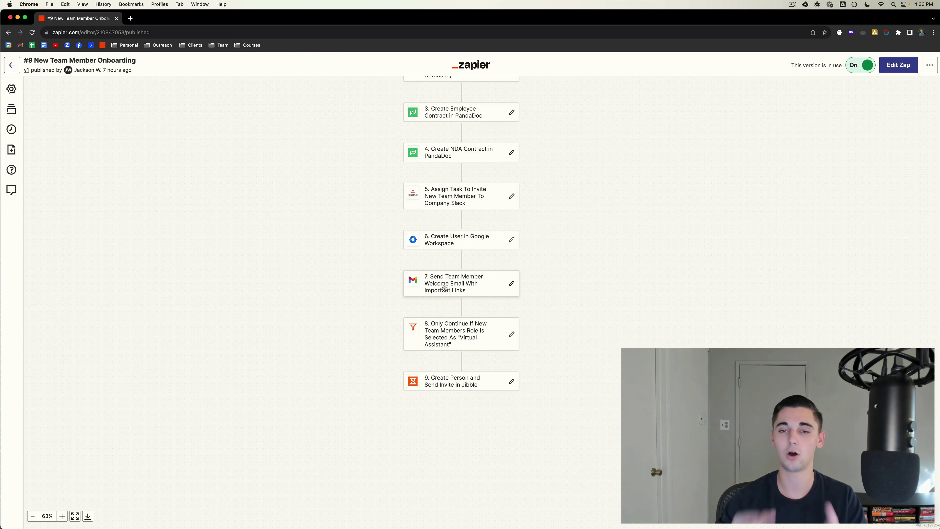
{"action": "scroll", "coordinate": [451, 332], "scroll_direction": "down", "scroll_amount": 1}
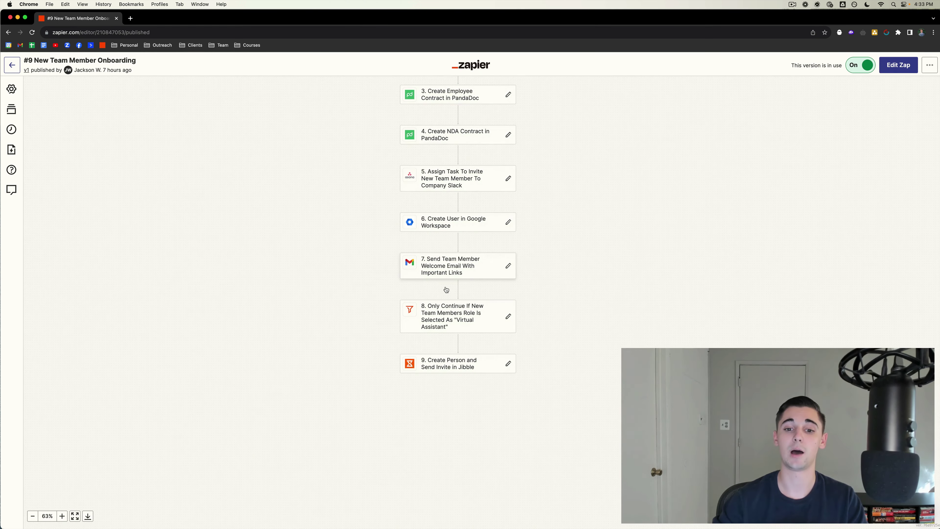
{"action": "scroll", "coordinate": [450, 321], "scroll_direction": "up", "scroll_amount": 5}
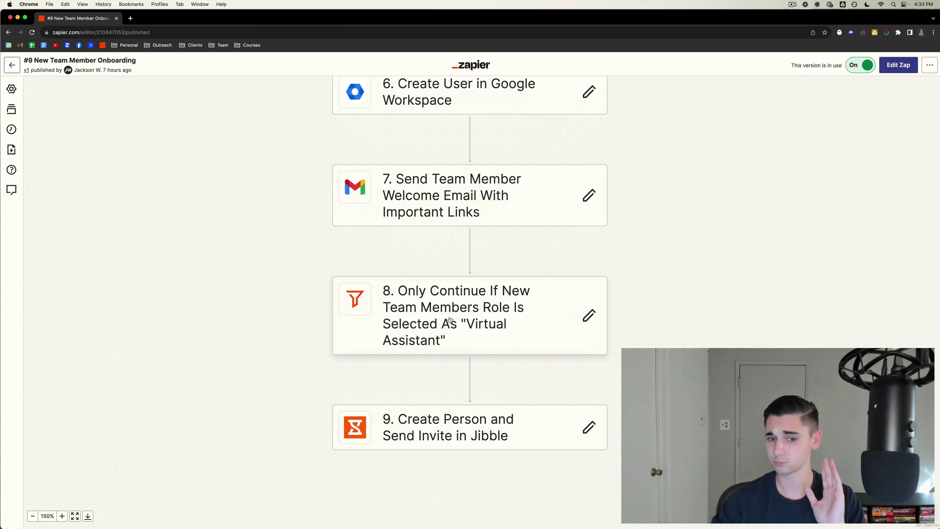
{"action": "scroll", "coordinate": [460, 317], "scroll_direction": "right", "scroll_amount": 1}
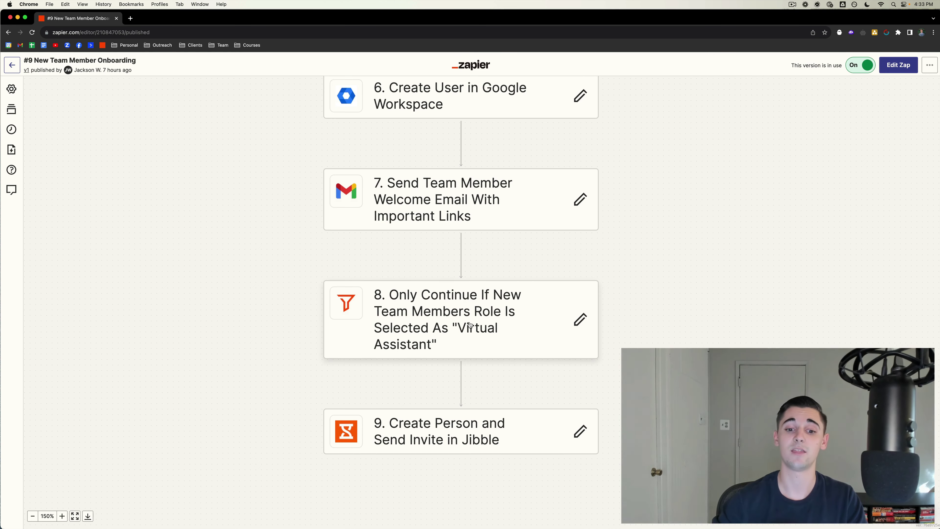
{"action": "scroll", "coordinate": [403, 404], "scroll_direction": "down", "scroll_amount": 1}
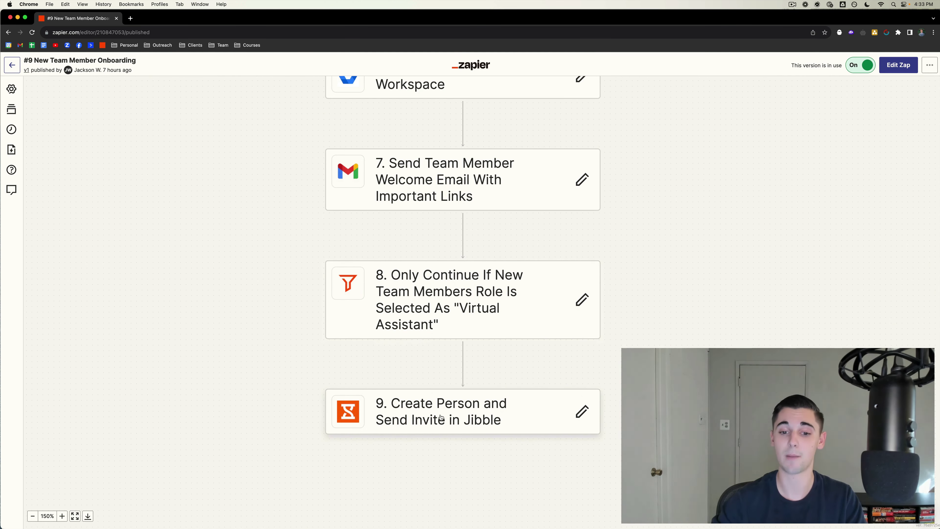
{"action": "scroll", "coordinate": [441, 418], "scroll_direction": "down", "scroll_amount": 3}
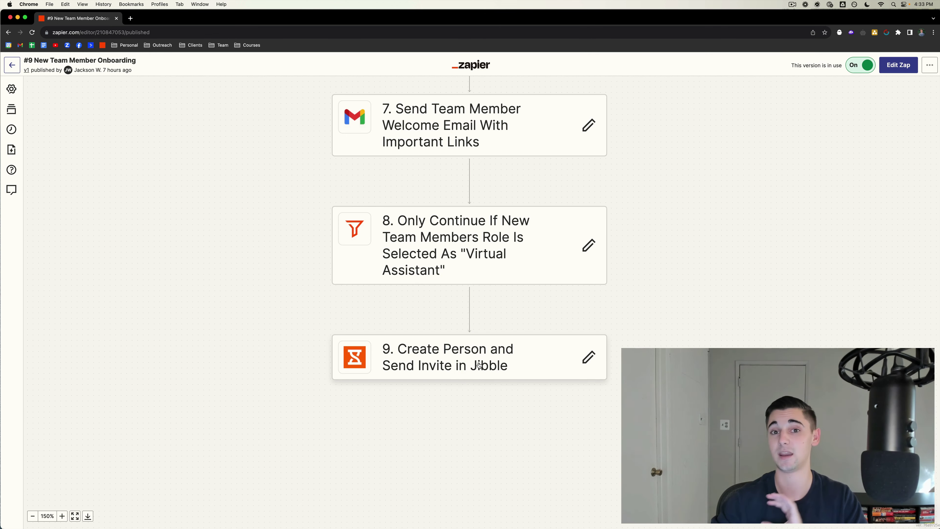
{"action": "scroll", "coordinate": [470, 416], "scroll_direction": "down", "scroll_amount": 5}
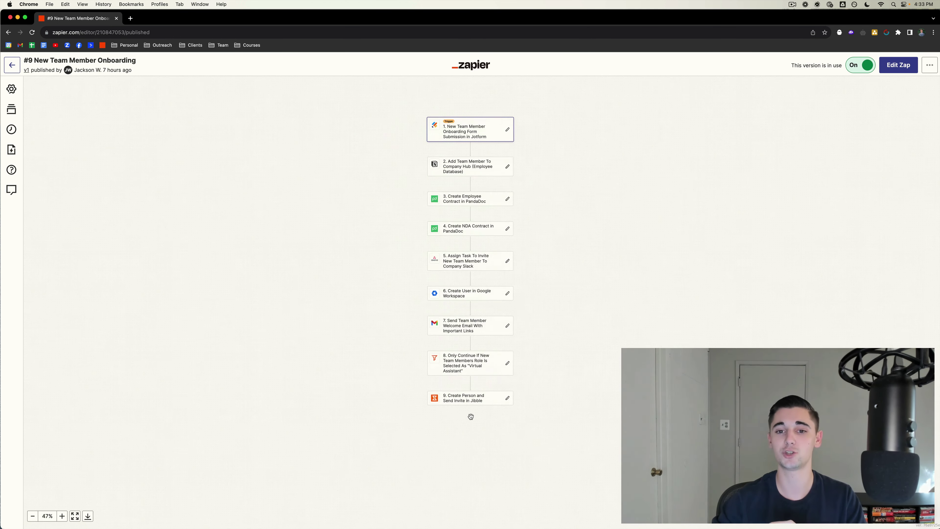
- Review the full onboarding workflow from the Jotform form submission down to the Jibble step
{"action": "scroll", "coordinate": [470, 237], "scroll_direction": "up", "scroll_amount": 3}
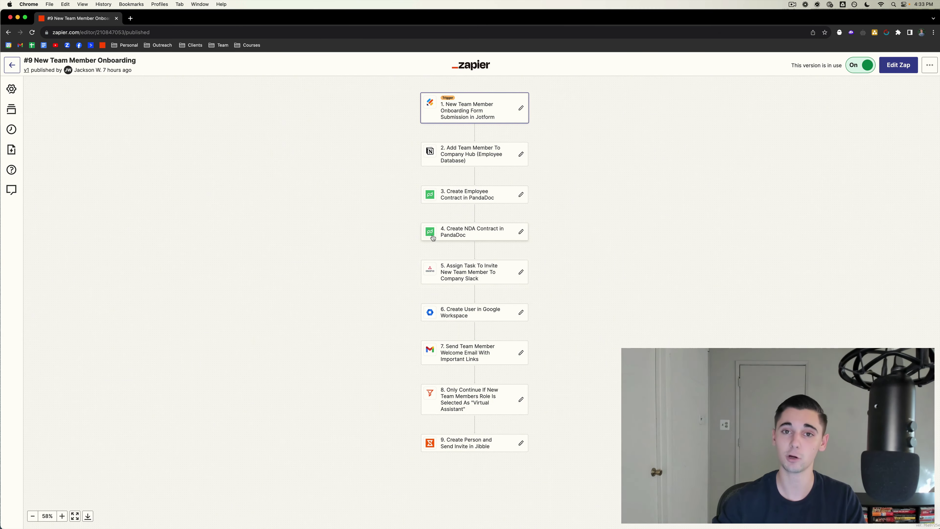
{"action": "scroll", "coordinate": [433, 238], "scroll_direction": "up", "scroll_amount": 3}
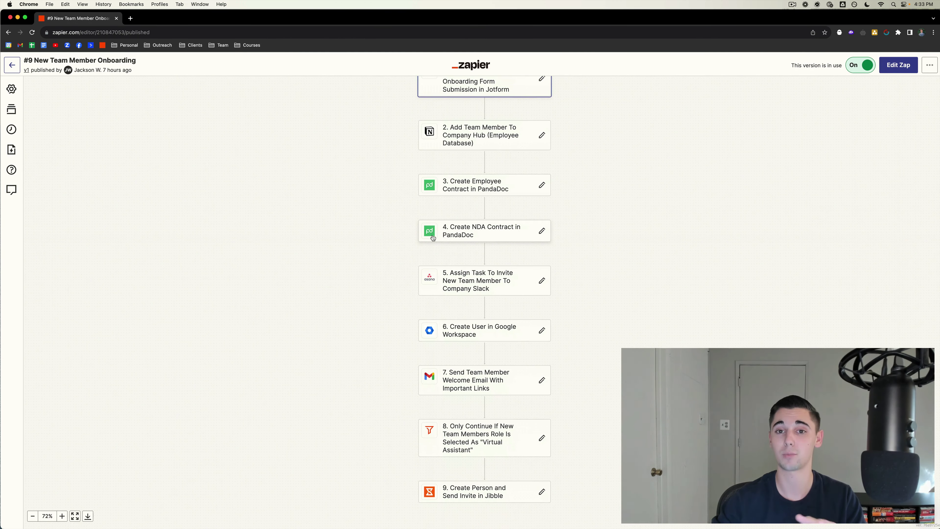
{"action": "scroll", "coordinate": [433, 238], "scroll_direction": "down", "scroll_amount": 1}
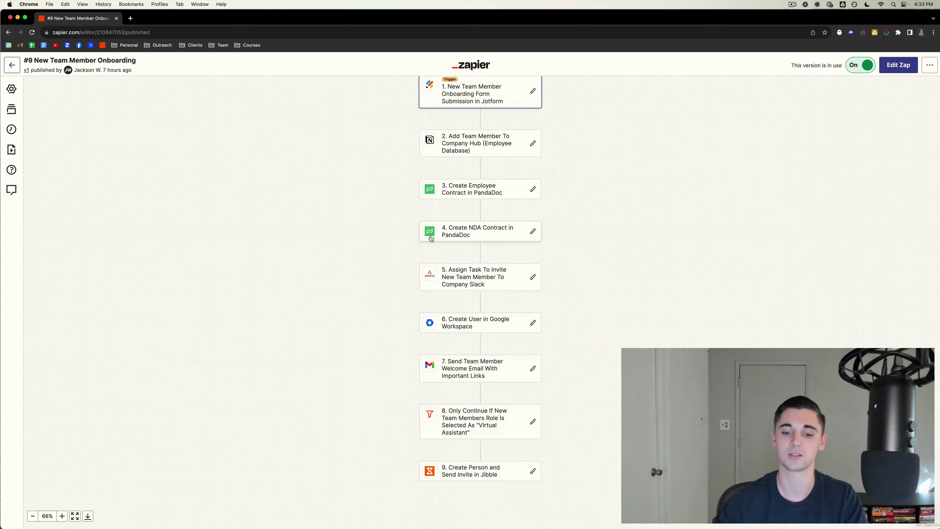
{"action": "scroll", "coordinate": [467, 312], "scroll_direction": "right", "scroll_amount": 2}
{"action": "scroll", "coordinate": [505, 385], "scroll_direction": "down", "scroll_amount": 2}
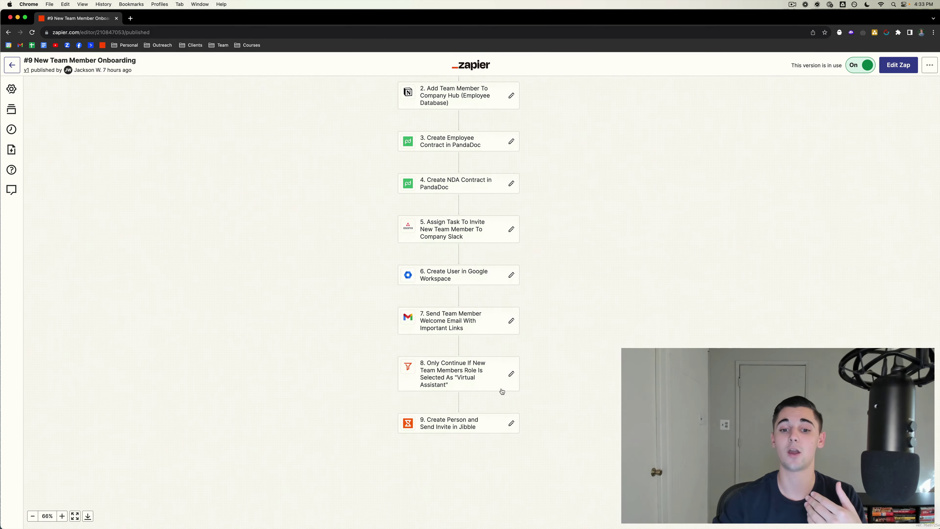
{"action": "scroll", "coordinate": [456, 124], "scroll_direction": "up", "scroll_amount": 3}
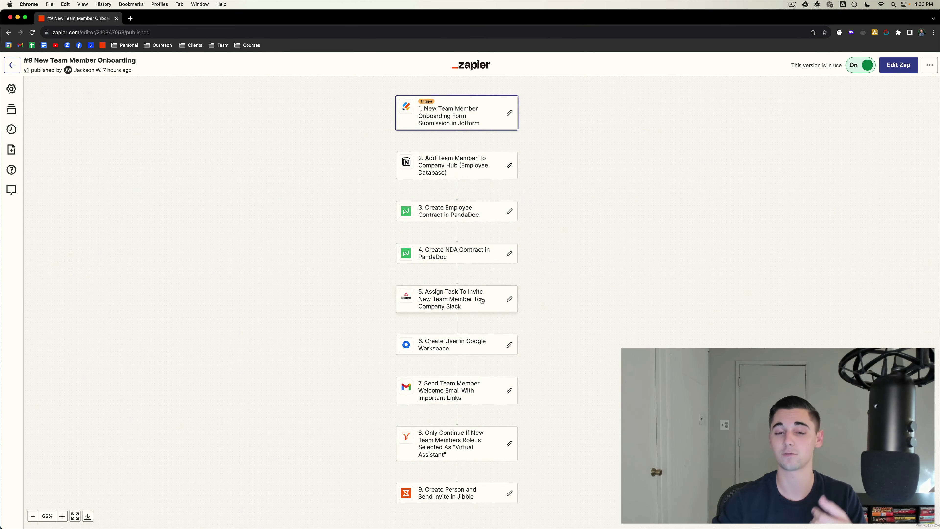
{"action": "scroll", "coordinate": [480, 298], "scroll_direction": "down", "scroll_amount": 3}
{"action": "scroll", "coordinate": [467, 361], "scroll_direction": "down", "scroll_amount": 1}
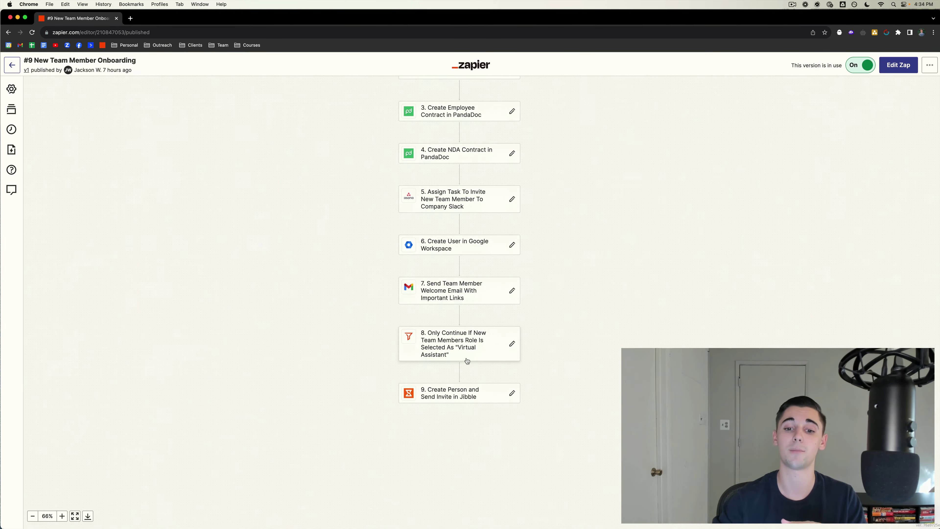
- Look at the Jibble invite step up close again, and view the complete onboarding Zap as an overview
{"action": "scroll", "coordinate": [450, 403], "scroll_direction": "up", "scroll_amount": 5}
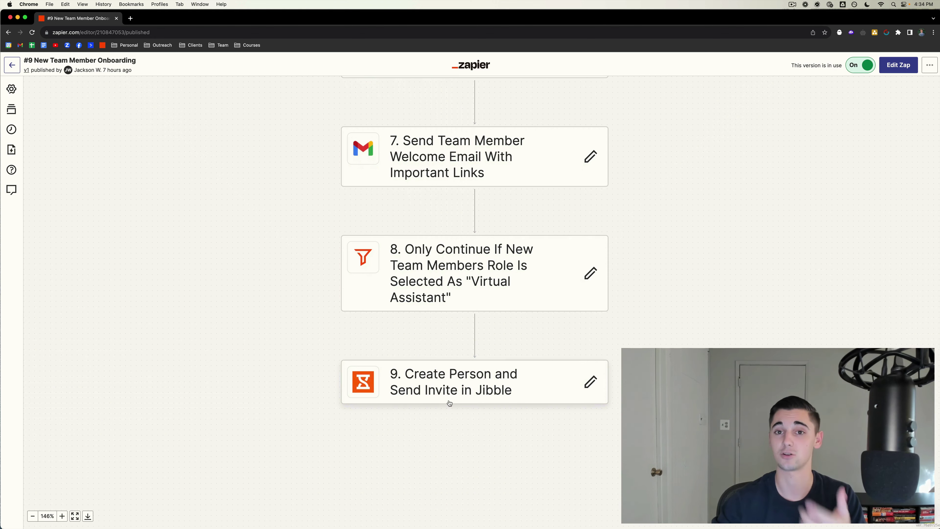
{"action": "scroll", "coordinate": [449, 403], "scroll_direction": "down", "scroll_amount": 3}
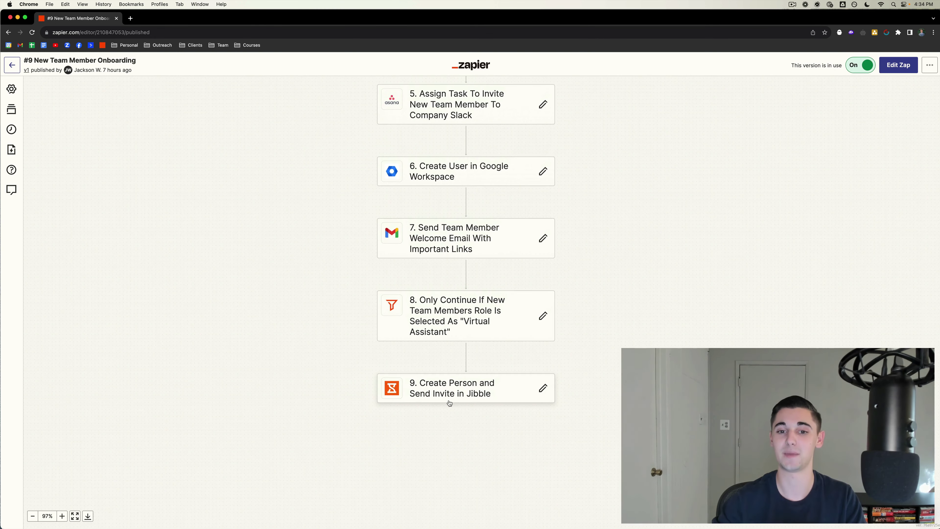
{"action": "scroll", "coordinate": [449, 403], "scroll_direction": "down", "scroll_amount": 1}
{"action": "scroll", "coordinate": [442, 366], "scroll_direction": "up", "scroll_amount": 2}
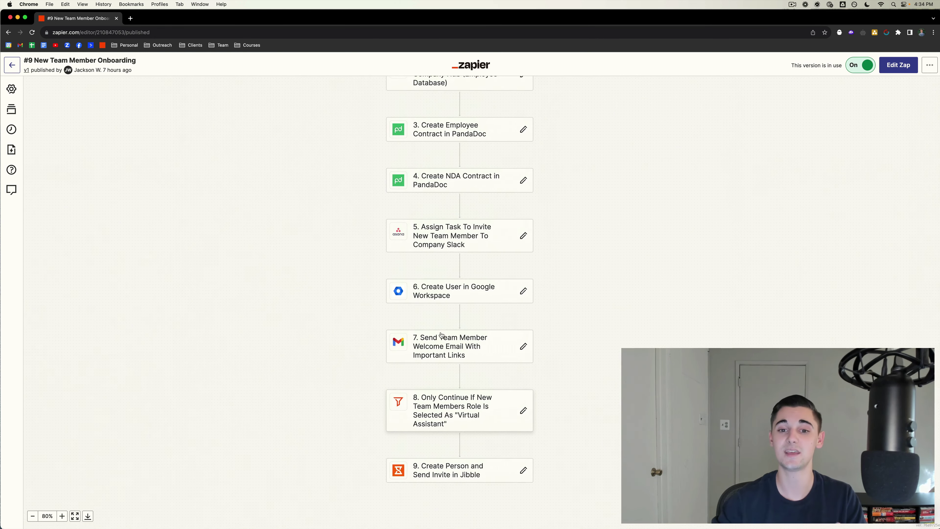
{"action": "scroll", "coordinate": [512, 307], "scroll_direction": "down", "scroll_amount": 3}
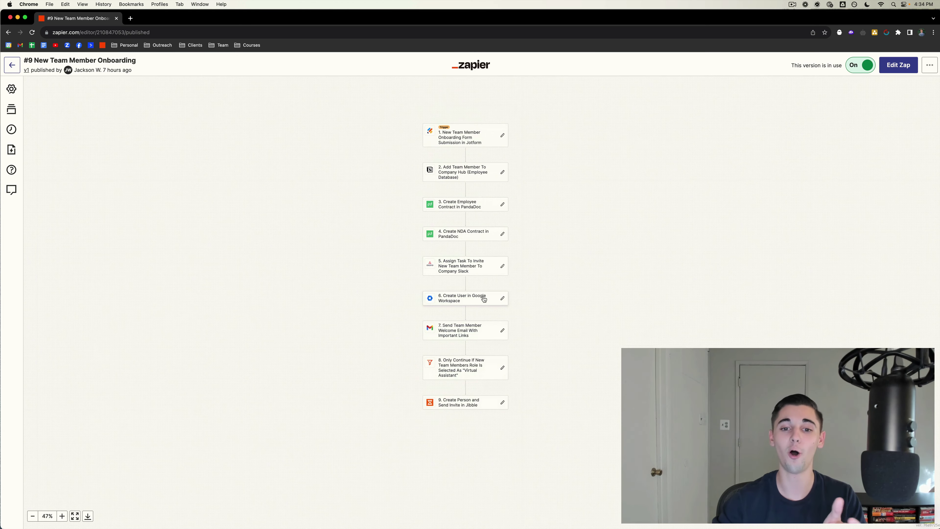
{"action": "scroll", "coordinate": [484, 300], "scroll_direction": "up", "scroll_amount": 1}
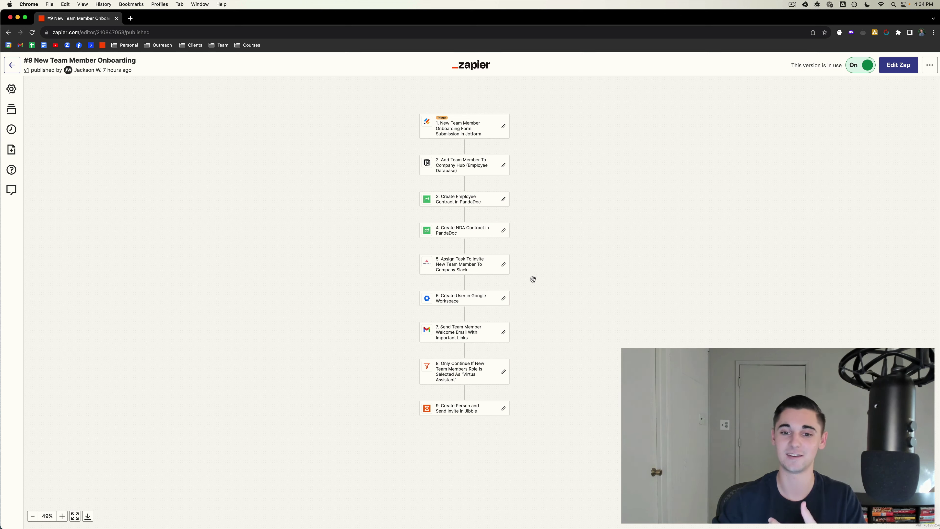
{"action": "scroll", "coordinate": [497, 270], "scroll_direction": "down", "scroll_amount": 1}
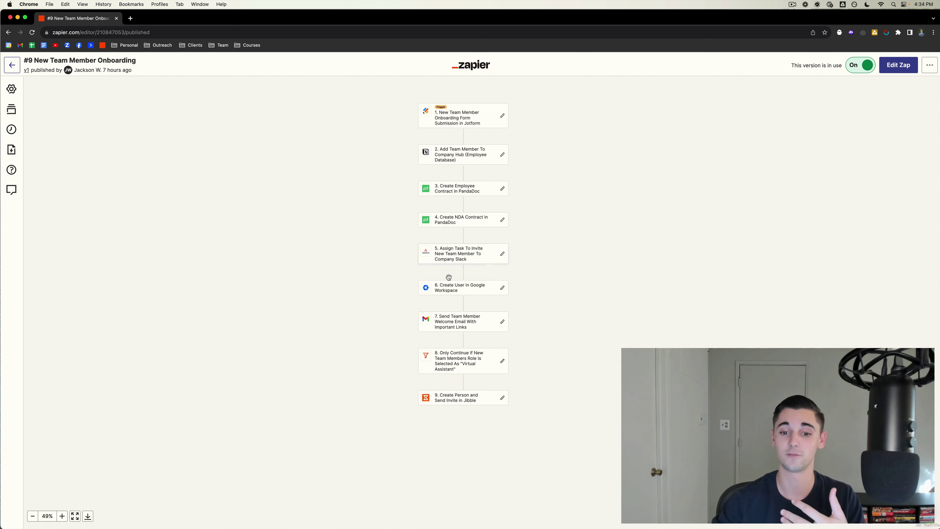
{"action": "scroll", "coordinate": [448, 276], "scroll_direction": "down", "scroll_amount": 1}
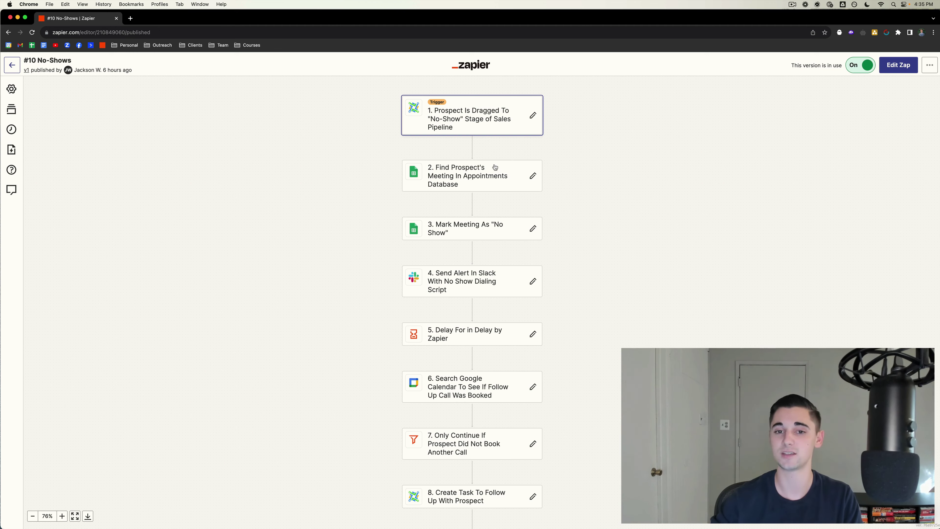
- Examine the "No-Show" pipeline trigger of the #10 No-Shows Zap and the steps that find the prospect's meeting and mark it "No Show"
{"action": "scroll", "coordinate": [461, 122], "scroll_direction": "up", "scroll_amount": 5}
{"action": "scroll", "coordinate": [462, 122], "scroll_direction": "right", "scroll_amount": 1}
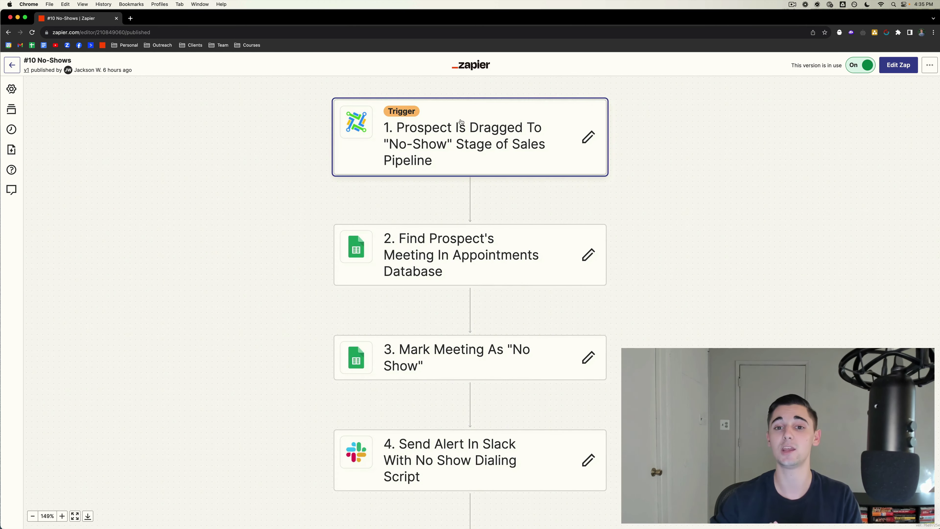
{"action": "scroll", "coordinate": [462, 122], "scroll_direction": "up", "scroll_amount": 1}
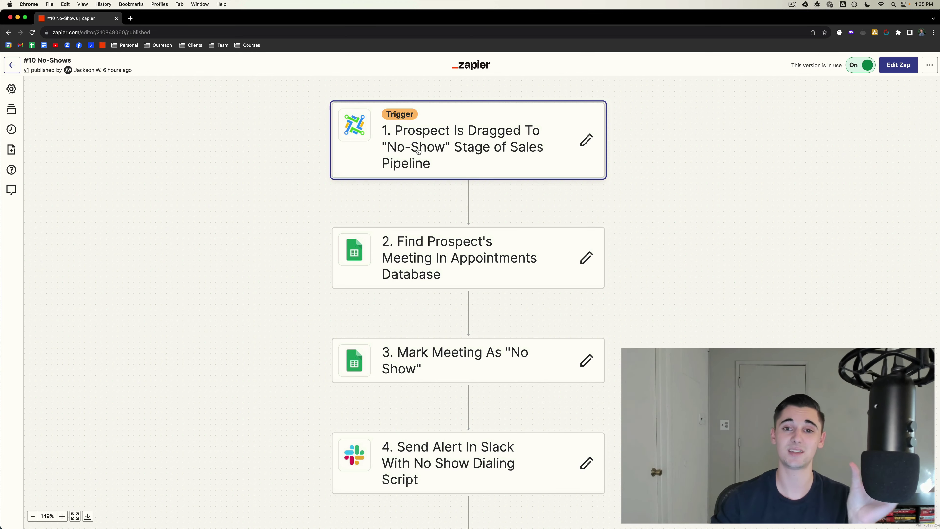
{"action": "scroll", "coordinate": [418, 150], "scroll_direction": "right", "scroll_amount": 2}
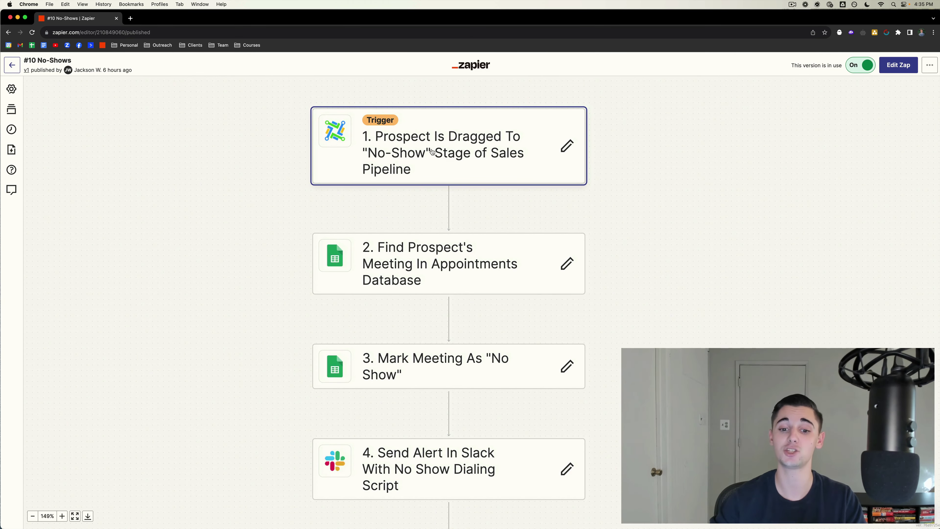
{"action": "scroll", "coordinate": [434, 151], "scroll_direction": "left", "scroll_amount": 2}
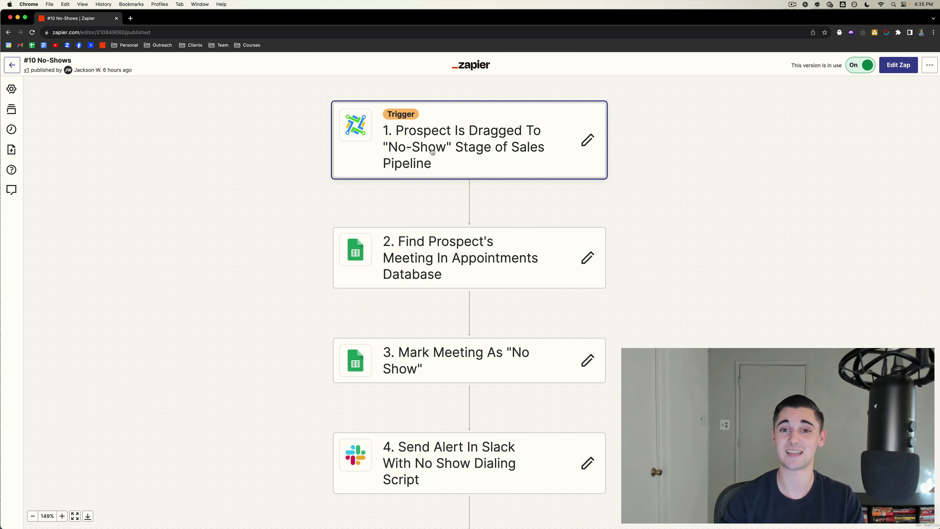
{"action": "scroll", "coordinate": [422, 153], "scroll_direction": "down", "scroll_amount": 2}
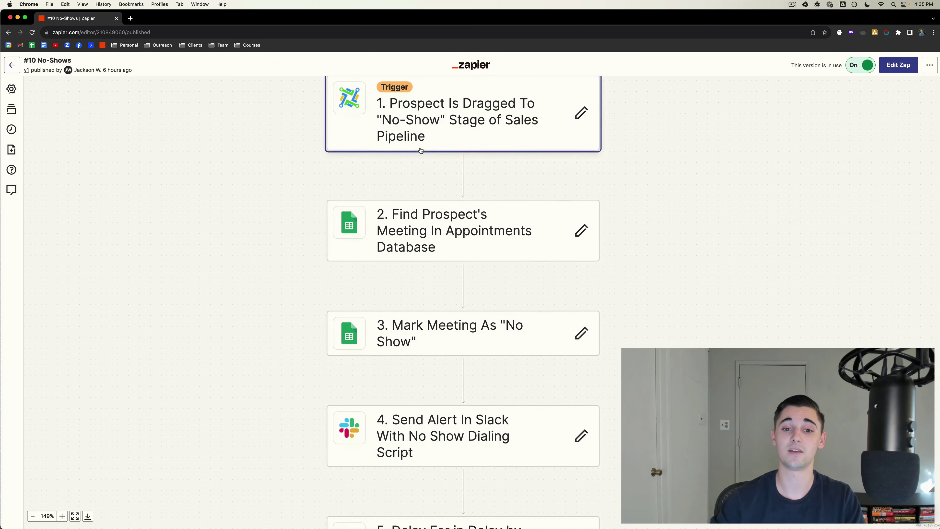
{"action": "scroll", "coordinate": [421, 228], "scroll_direction": "up", "scroll_amount": 1}
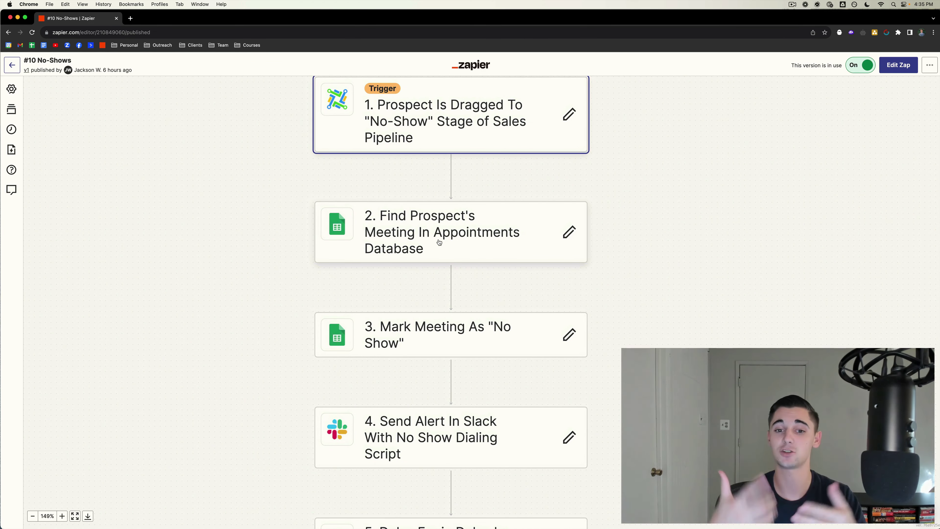
{"action": "scroll", "coordinate": [439, 243], "scroll_direction": "down", "scroll_amount": 2}
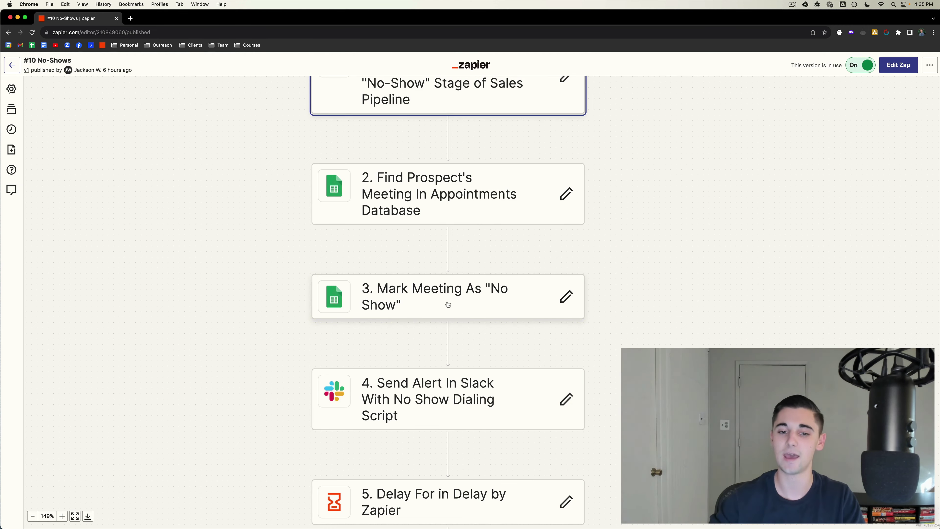
- Open the Slack alert step of the No-Shows Zap and examine its MEETING NO SHOW message text and dialing script link
{"action": "scroll", "coordinate": [413, 296], "scroll_direction": "down", "scroll_amount": 3}
{"action": "left_click", "coordinate": [413, 307]}
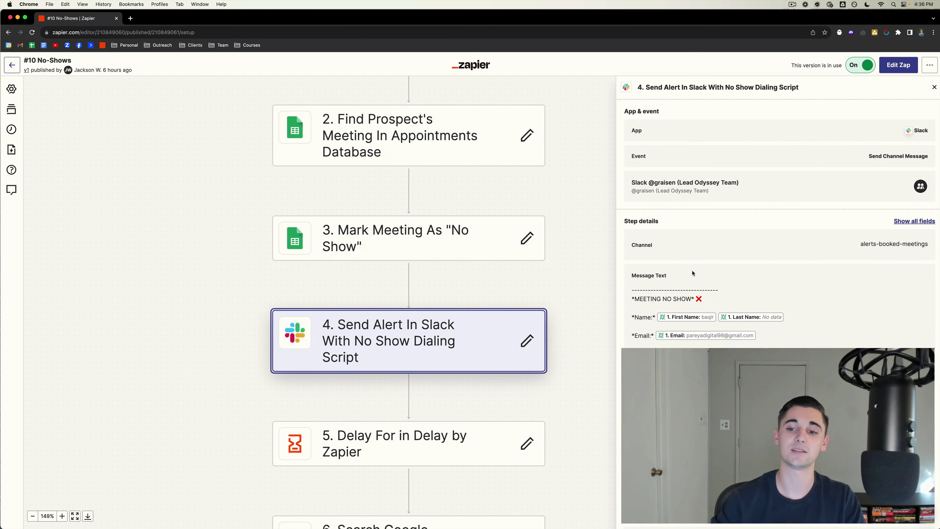
{"action": "scroll", "coordinate": [650, 228], "scroll_direction": "down", "scroll_amount": 2}
{"action": "left_click_drag", "start_coordinate": [634, 231], "coordinate": [734, 234]}
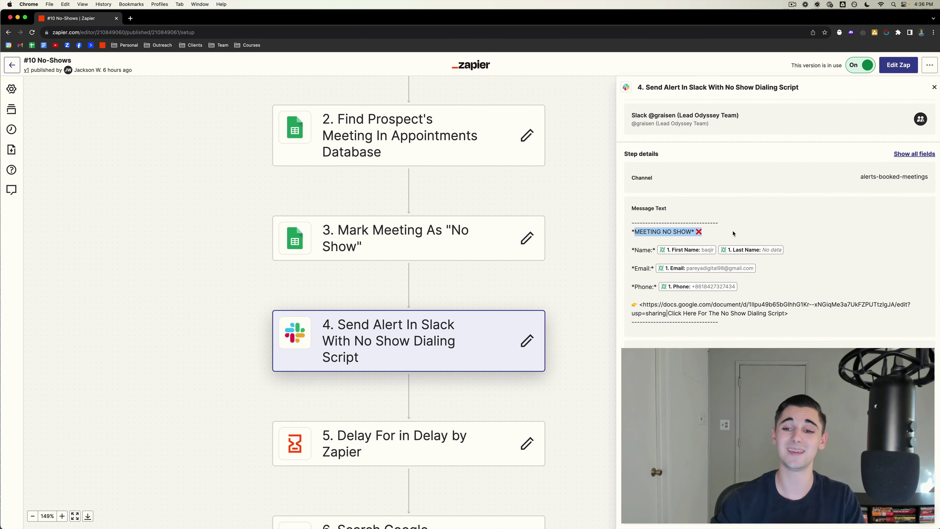
{"action": "left_click", "coordinate": [715, 232]}
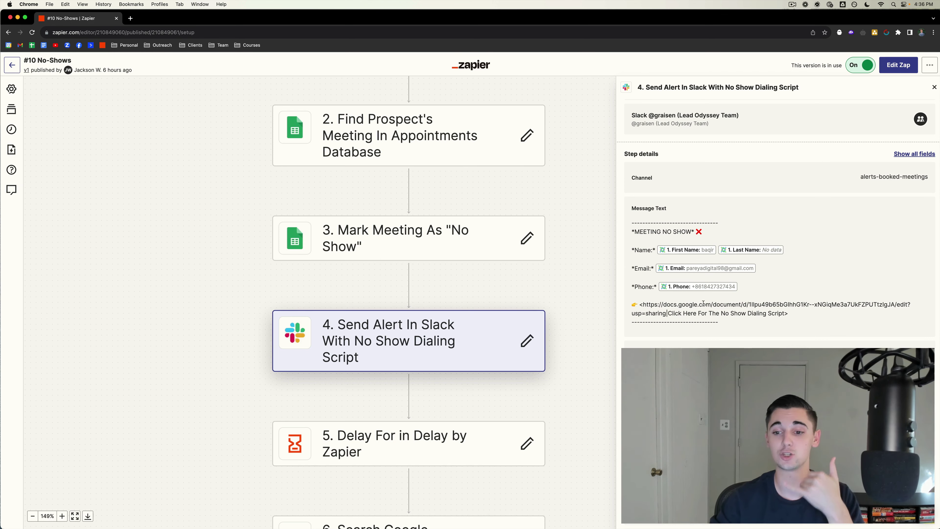
- Switch to Slack to view the MEETING NO SHOW alert in alerts-booked-meetings, and move the window lower on the screen
{"action": "mouse_move", "coordinate": [521, 518]}
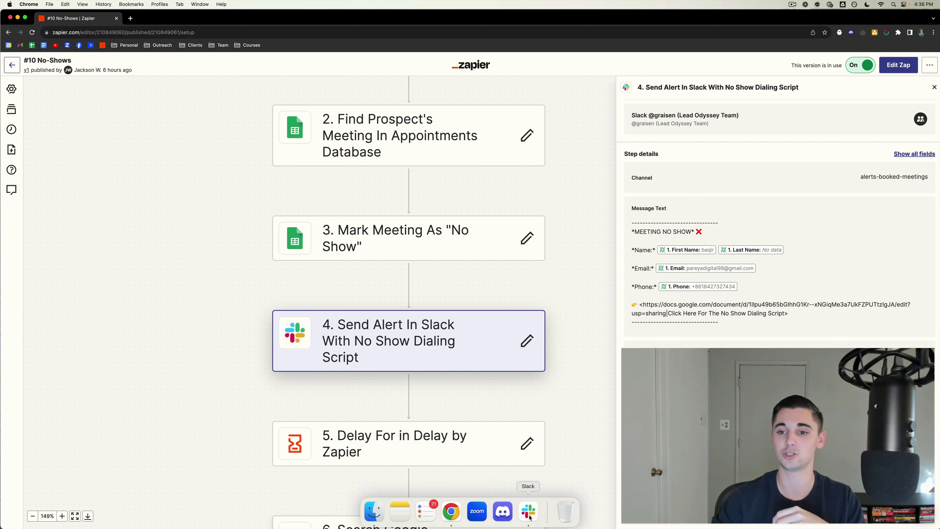
{"action": "scroll", "coordinate": [644, 331], "scroll_direction": "down", "scroll_amount": 3}
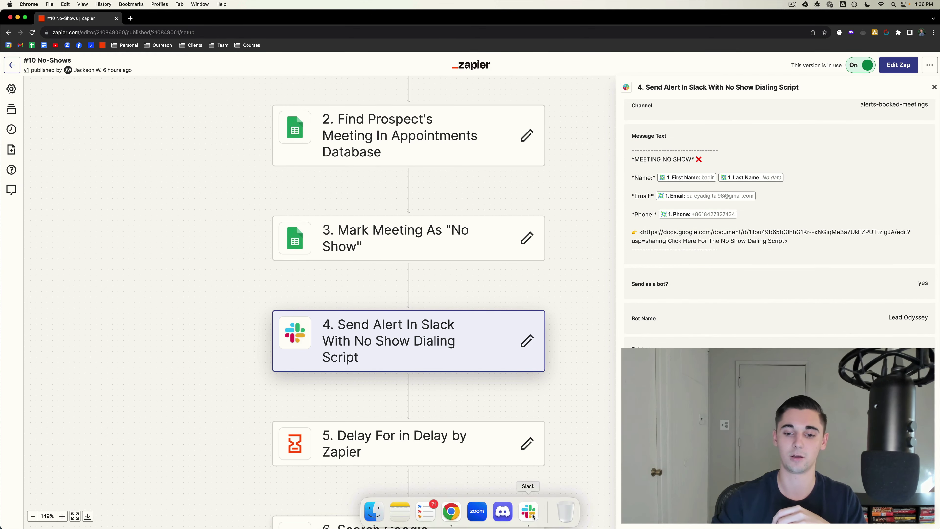
{"action": "left_click", "coordinate": [529, 511]}
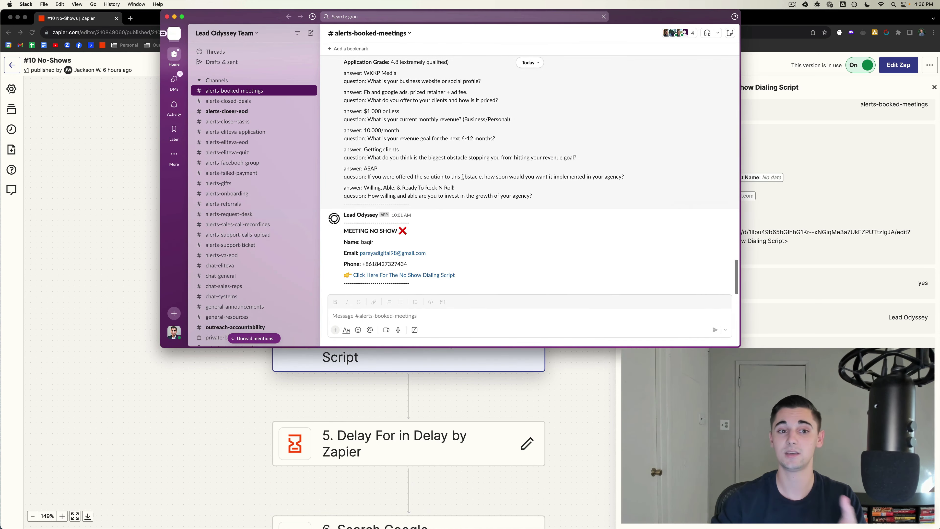
{"action": "left_click_drag", "start_coordinate": [475, 16], "coordinate": [464, 81]}
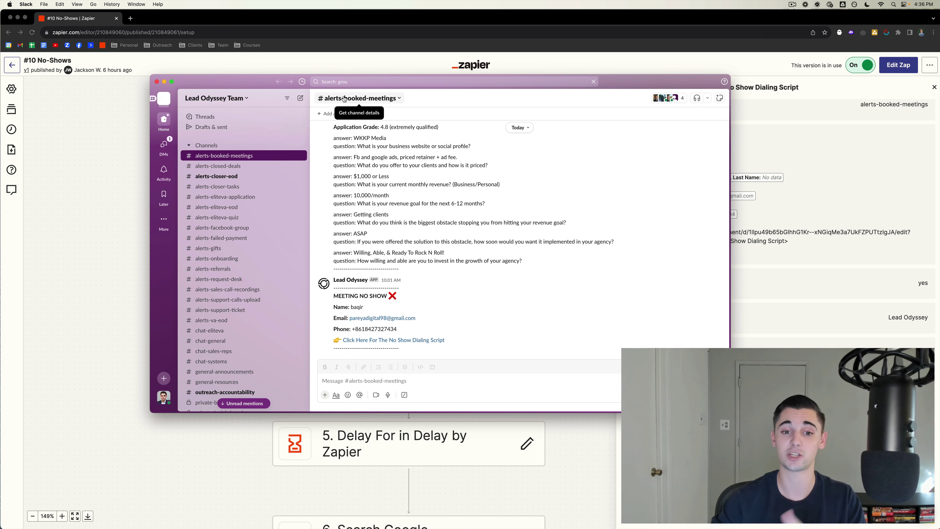
- Compare the earlier NEW CALL BOOKED alerts in alerts-booked-meetings with the MEETING NO SHOW alert, highlighting its heading and prospect name
{"action": "scroll", "coordinate": [400, 223], "scroll_direction": "up", "scroll_amount": 3}
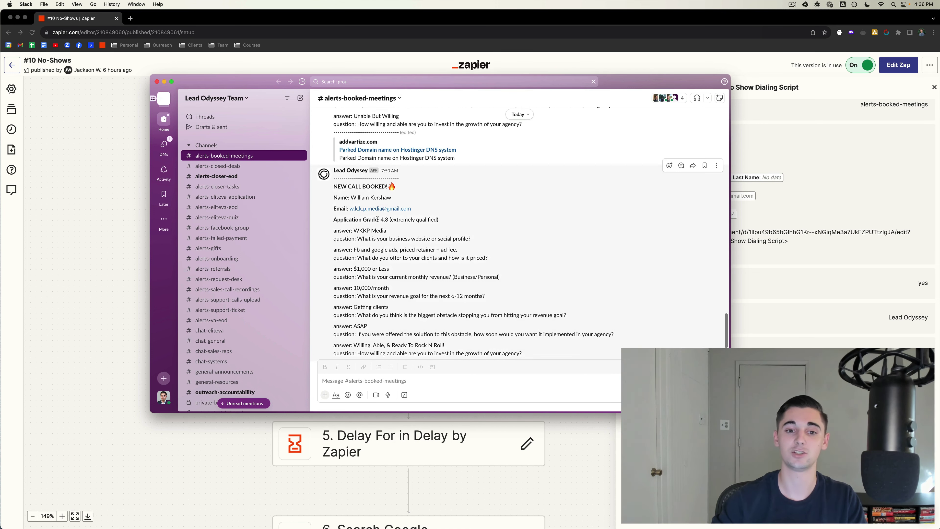
{"action": "left_click_drag", "start_coordinate": [332, 161], "coordinate": [426, 292]}
{"action": "scroll", "coordinate": [425, 274], "scroll_direction": "up", "scroll_amount": 6}
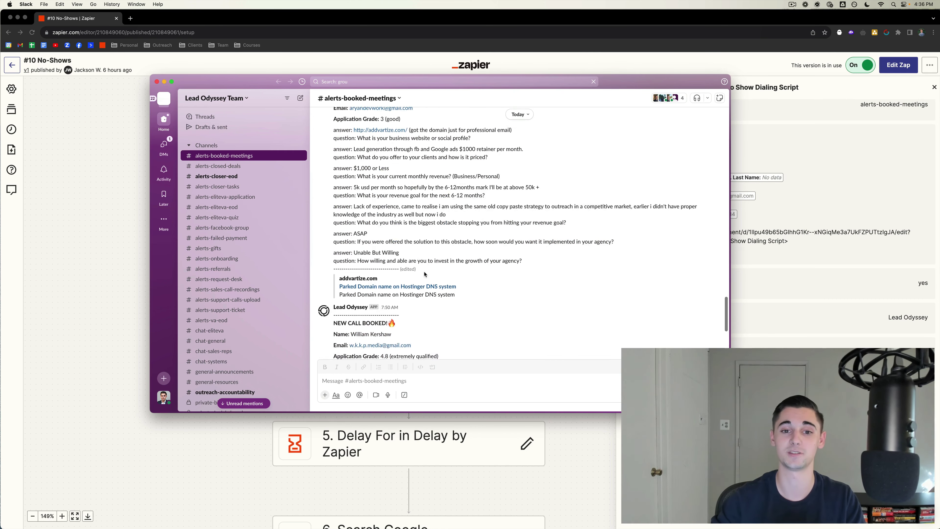
{"action": "scroll", "coordinate": [425, 274], "scroll_direction": "down", "scroll_amount": 10}
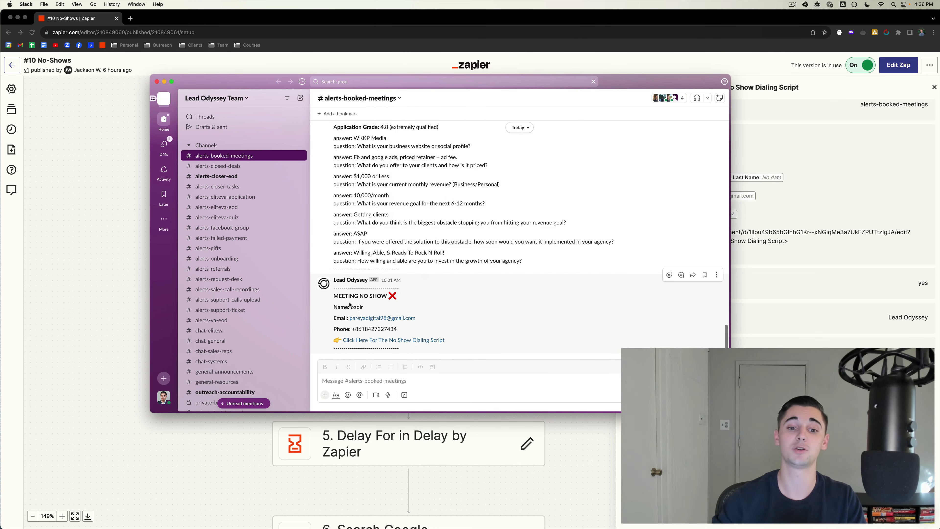
{"action": "left_click_drag", "start_coordinate": [335, 296], "coordinate": [398, 298]}
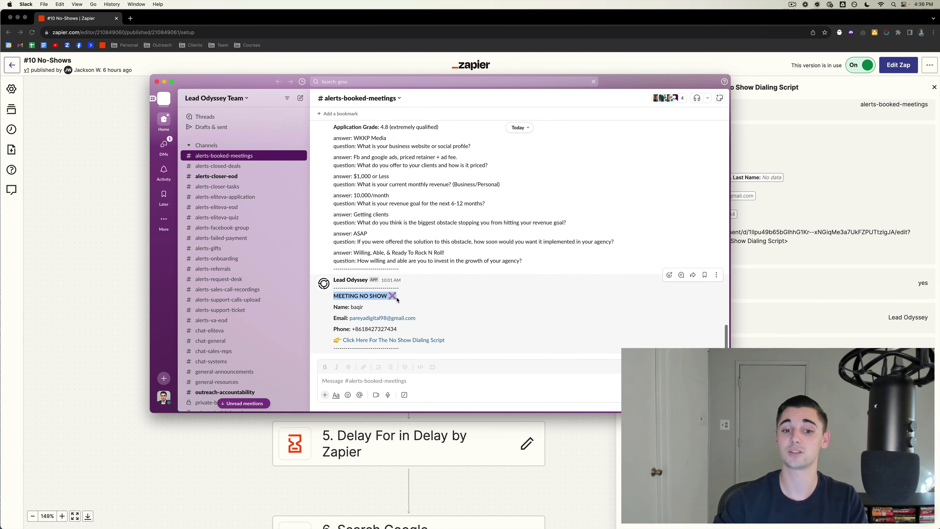
{"action": "left_click", "coordinate": [398, 299]}
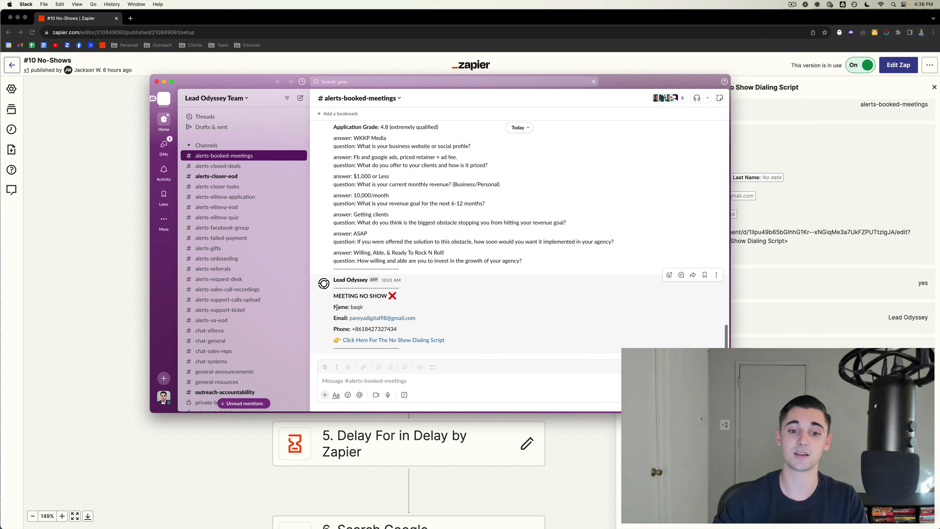
{"action": "left_click_drag", "start_coordinate": [349, 307], "coordinate": [363, 307]}
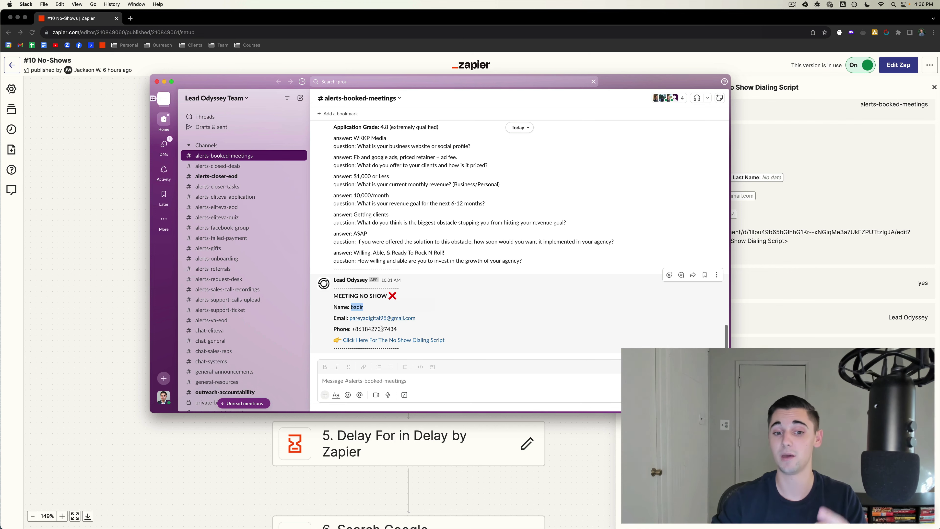
- Open the No Show Dialing Script linked in the alert and read through the Calling No Show Appointments document
{"action": "left_click", "coordinate": [373, 341]}
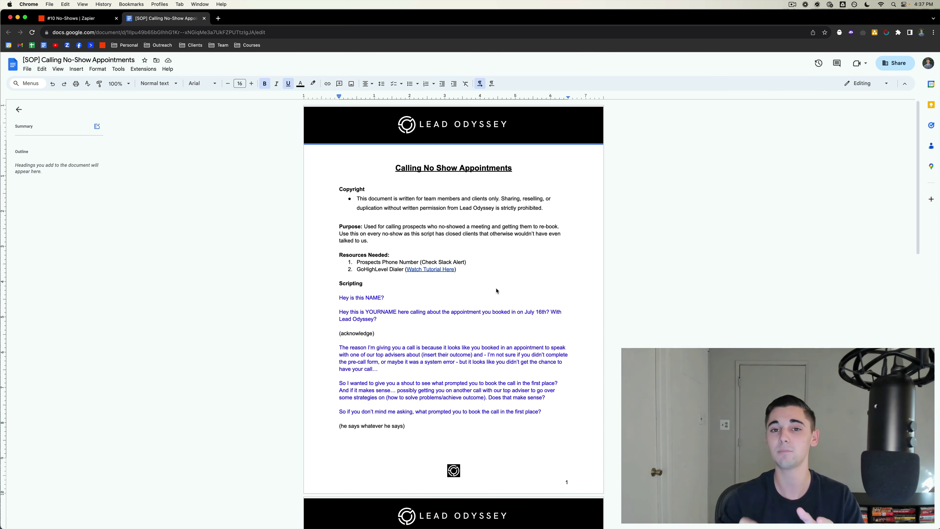
{"action": "scroll", "coordinate": [494, 326], "scroll_direction": "down", "scroll_amount": 6}
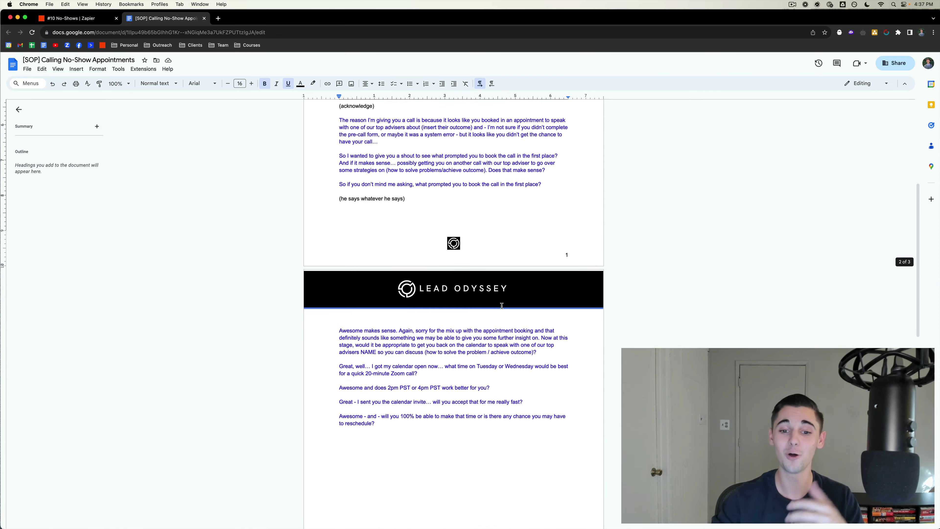
{"action": "scroll", "coordinate": [500, 315], "scroll_direction": "up", "scroll_amount": 6}
{"action": "scroll", "coordinate": [502, 305], "scroll_direction": "down", "scroll_amount": 5}
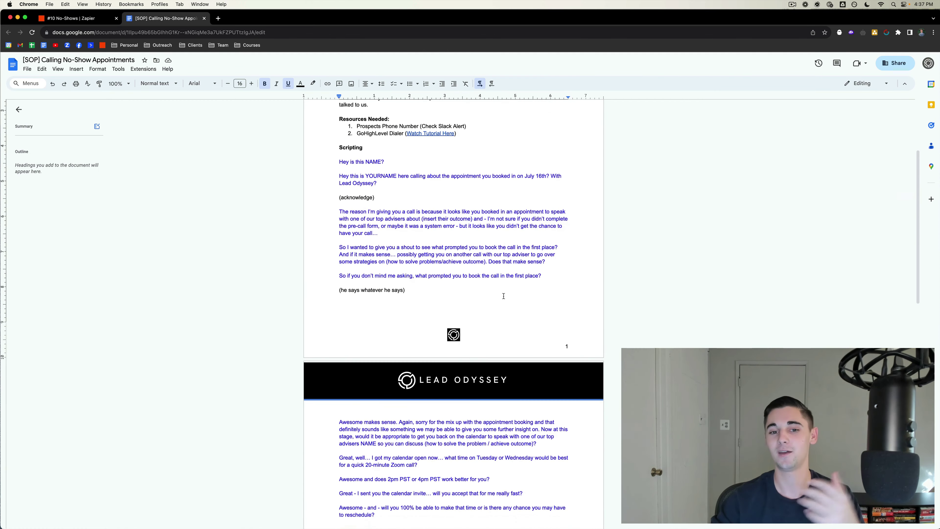
{"action": "scroll", "coordinate": [504, 296], "scroll_direction": "down", "scroll_amount": 1}
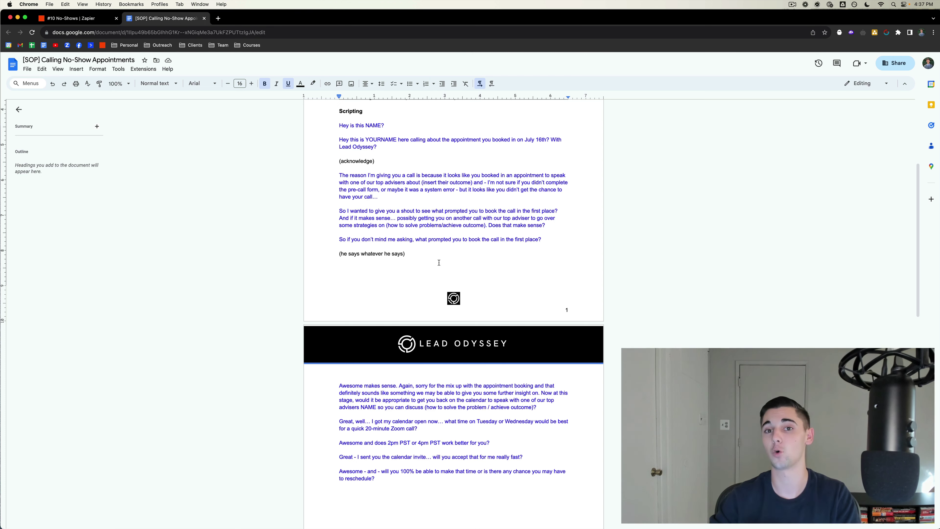
{"action": "scroll", "coordinate": [445, 265], "scroll_direction": "up", "scroll_amount": 5}
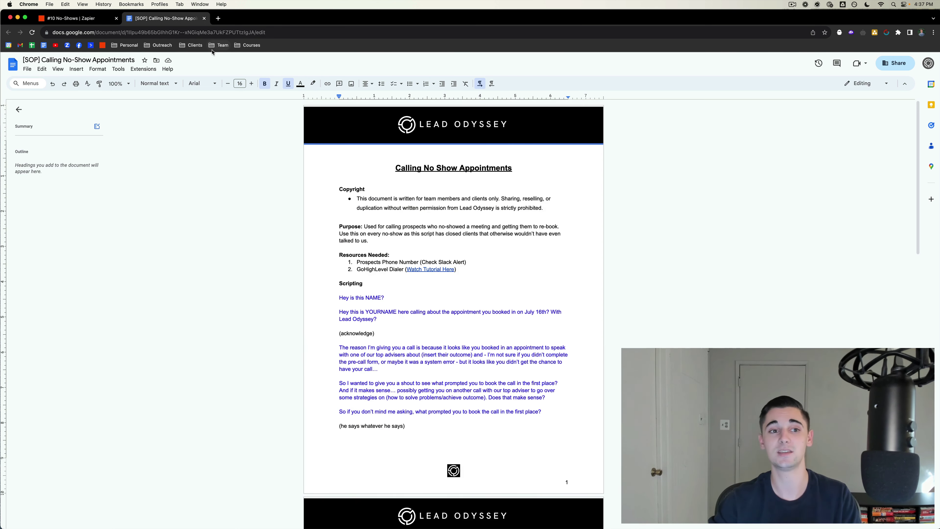
- Switch to Slack to view the MEETING NO SHOW alert again, and return to the calling script document
{"action": "mouse_move", "coordinate": [465, 523]}
{"action": "left_click", "coordinate": [528, 511]}
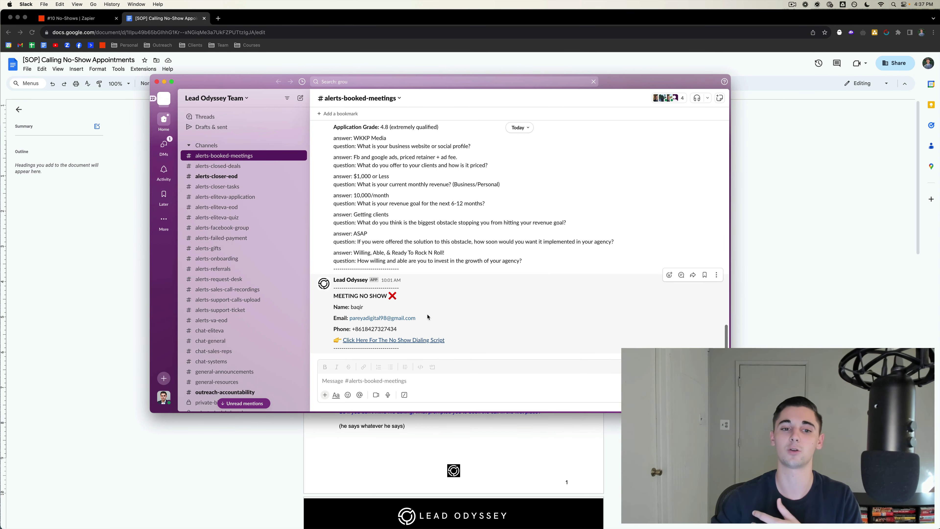
{"action": "left_click", "coordinate": [133, 205]}
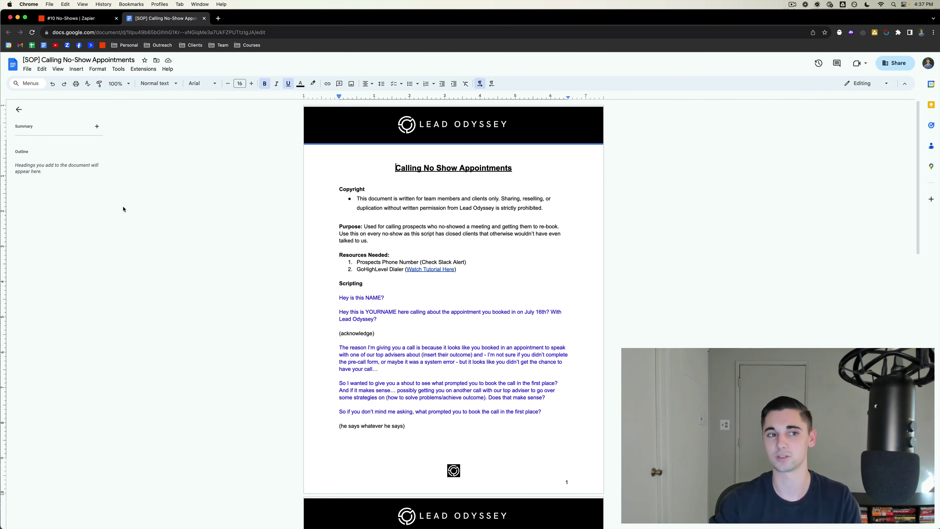
- Return to the #10 No-Shows Zap, close the Slack alert step's details, and look at the Delay For step
{"action": "key", "text": "super+1"}
{"action": "scroll", "coordinate": [391, 317], "scroll_direction": "down", "scroll_amount": 4}
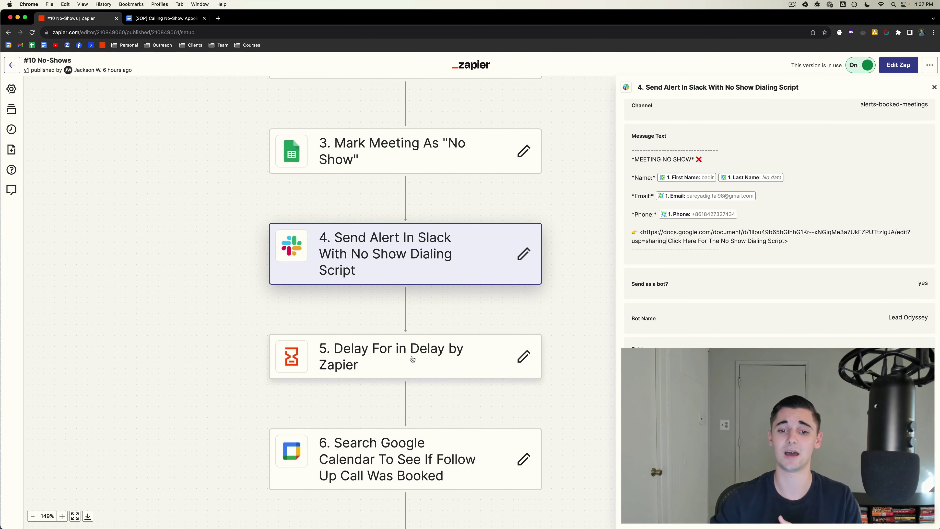
{"action": "left_click", "coordinate": [934, 88]}
{"action": "scroll", "coordinate": [420, 326], "scroll_direction": "down", "scroll_amount": 4}
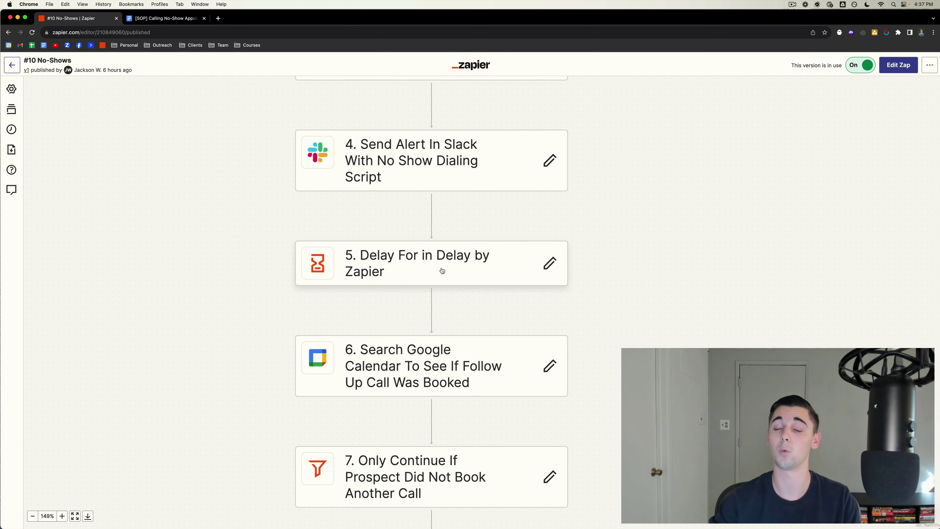
{"action": "scroll", "coordinate": [440, 259], "scroll_direction": "up", "scroll_amount": 1}
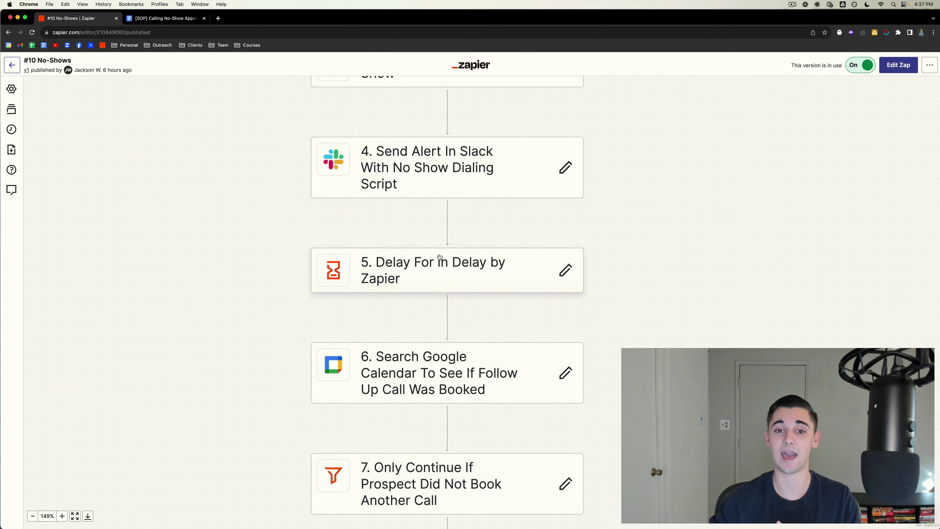
{"action": "scroll", "coordinate": [448, 174], "scroll_direction": "down", "scroll_amount": 1}
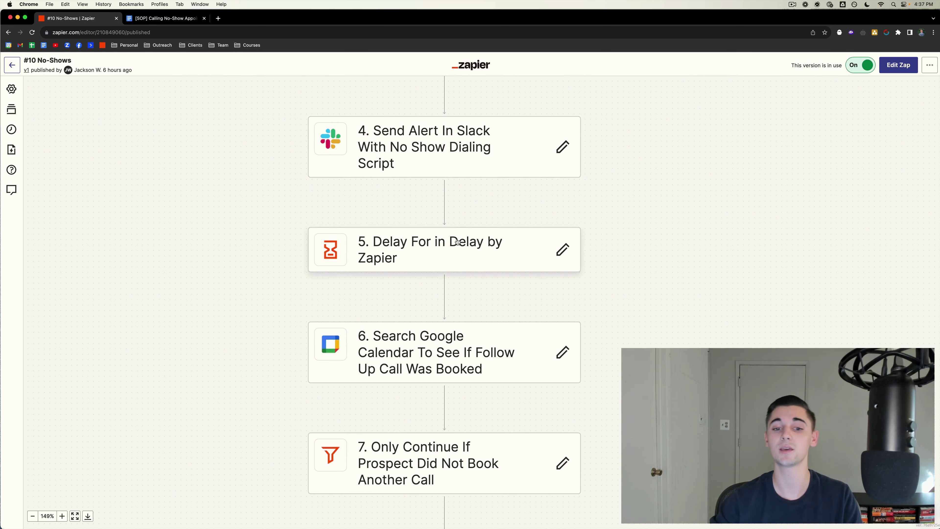
- Open the Google Calendar follow-up search step, examine its search term and time range, and close its details
{"action": "scroll", "coordinate": [397, 352], "scroll_direction": "down", "scroll_amount": 2}
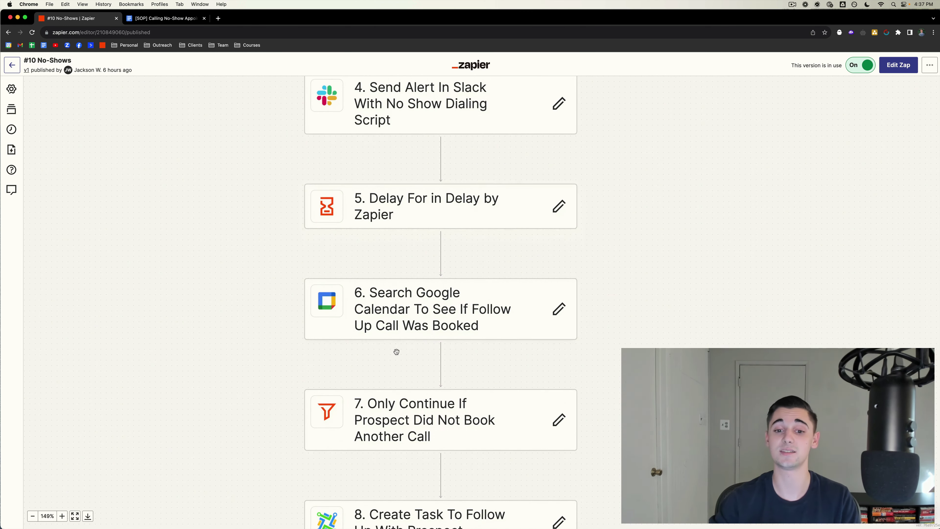
{"action": "scroll", "coordinate": [441, 333], "scroll_direction": "down", "scroll_amount": 3}
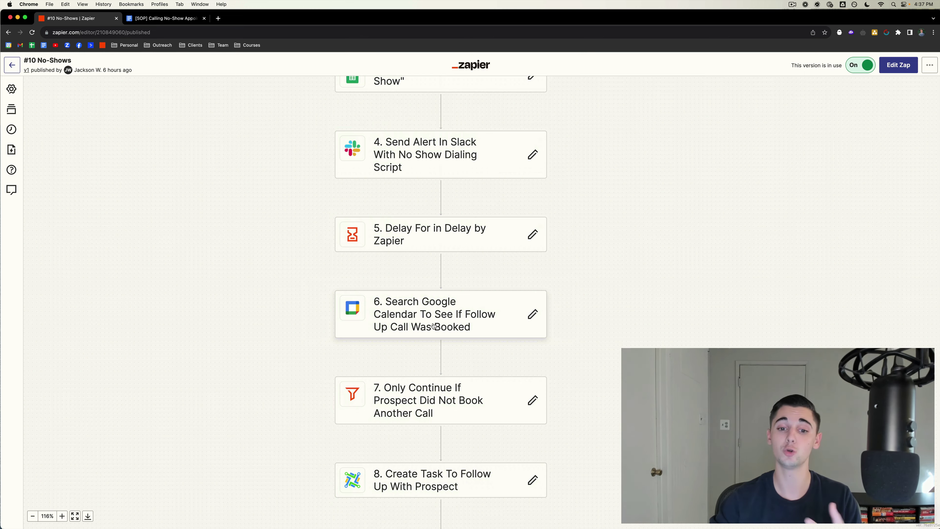
{"action": "scroll", "coordinate": [433, 326], "scroll_direction": "down", "scroll_amount": 1}
{"action": "left_click", "coordinate": [427, 306]}
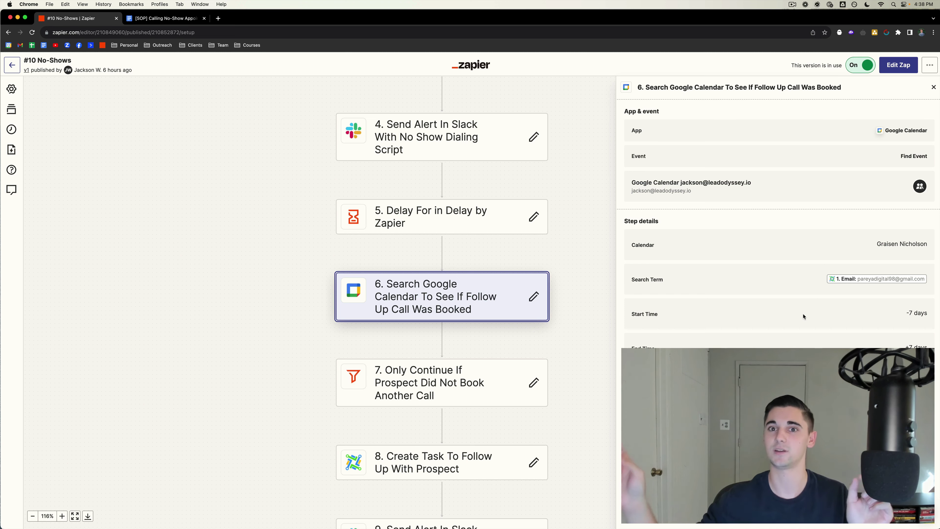
{"action": "left_click", "coordinate": [933, 88]}
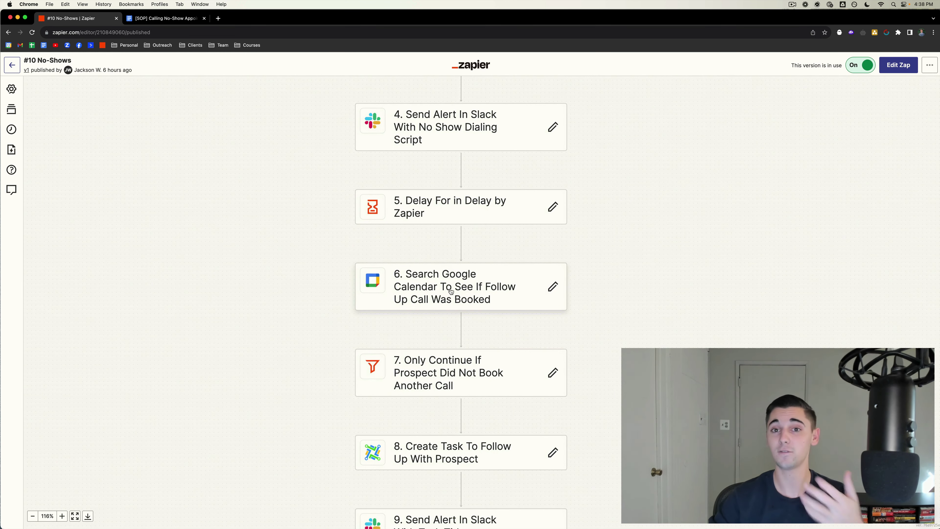
- Look over the flow from the delay and calendar search to the filter for prospects who did not book another call
{"action": "scroll", "coordinate": [450, 292], "scroll_direction": "up", "scroll_amount": 1}
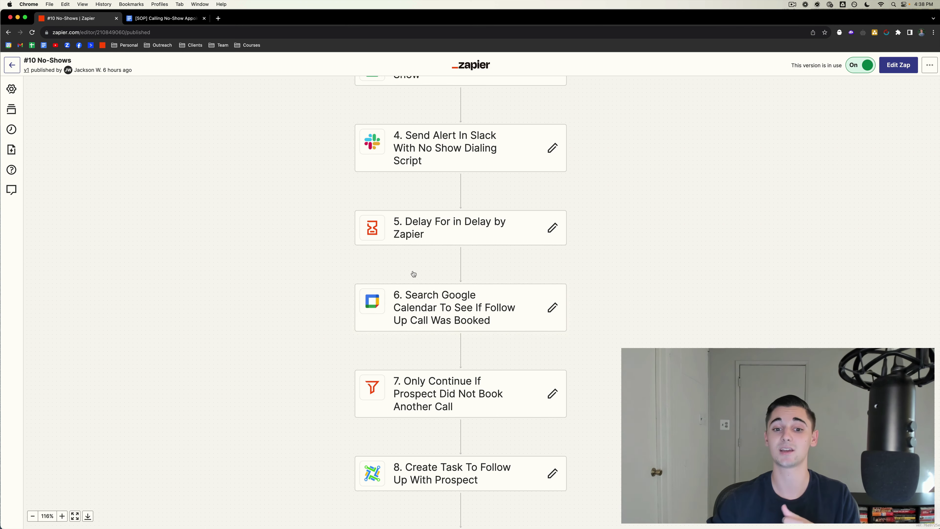
{"action": "scroll", "coordinate": [426, 300], "scroll_direction": "down", "scroll_amount": 2}
{"action": "scroll", "coordinate": [446, 299], "scroll_direction": "down", "scroll_amount": 1}
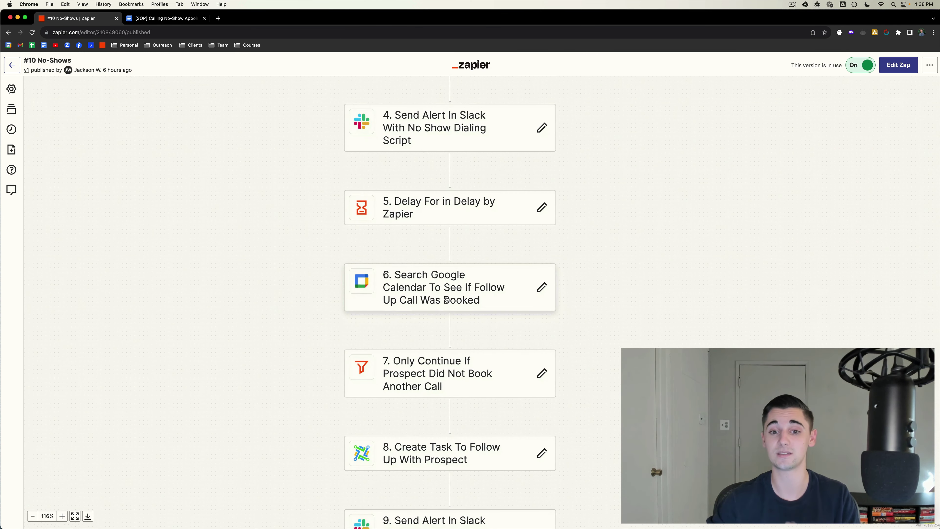
{"action": "scroll", "coordinate": [447, 299], "scroll_direction": "down", "scroll_amount": 5}
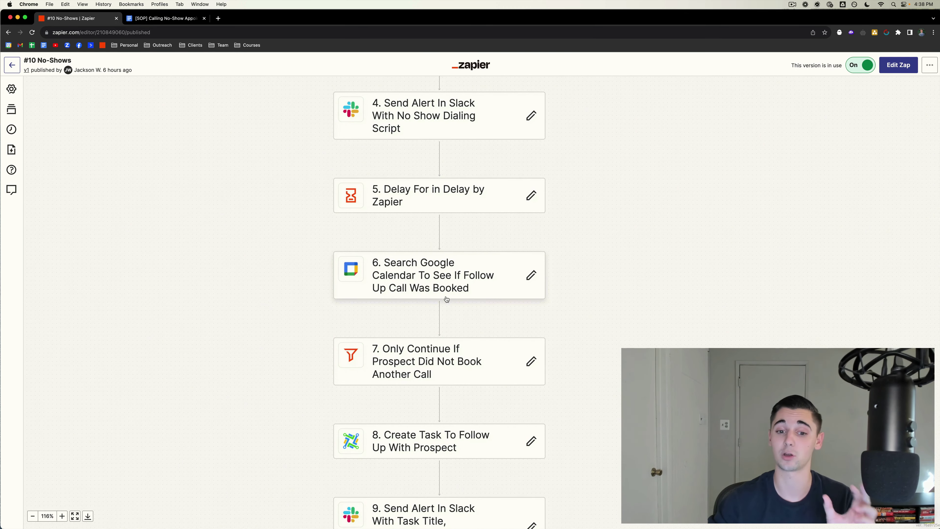
{"action": "scroll", "coordinate": [420, 326], "scroll_direction": "down", "scroll_amount": 4}
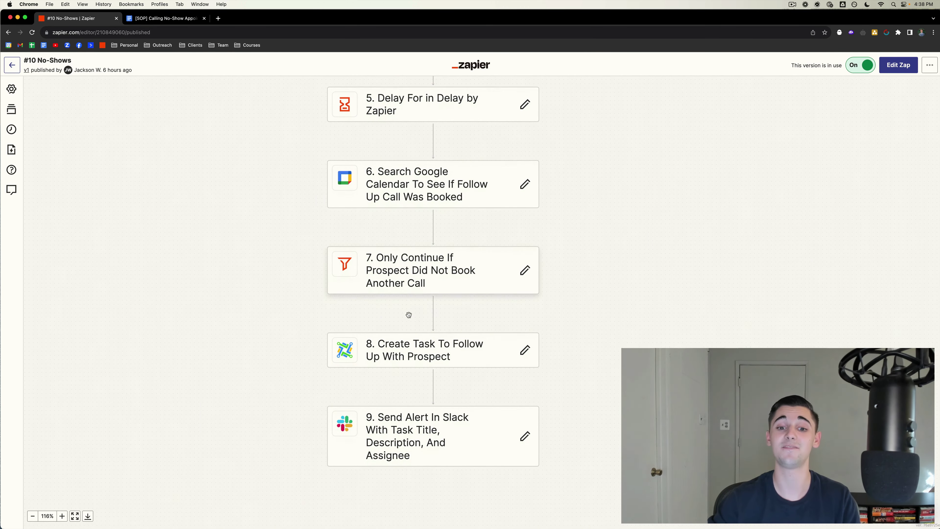
{"action": "scroll", "coordinate": [432, 277], "scroll_direction": "down", "scroll_amount": 1}
{"action": "scroll", "coordinate": [433, 281], "scroll_direction": "down", "scroll_amount": 4}
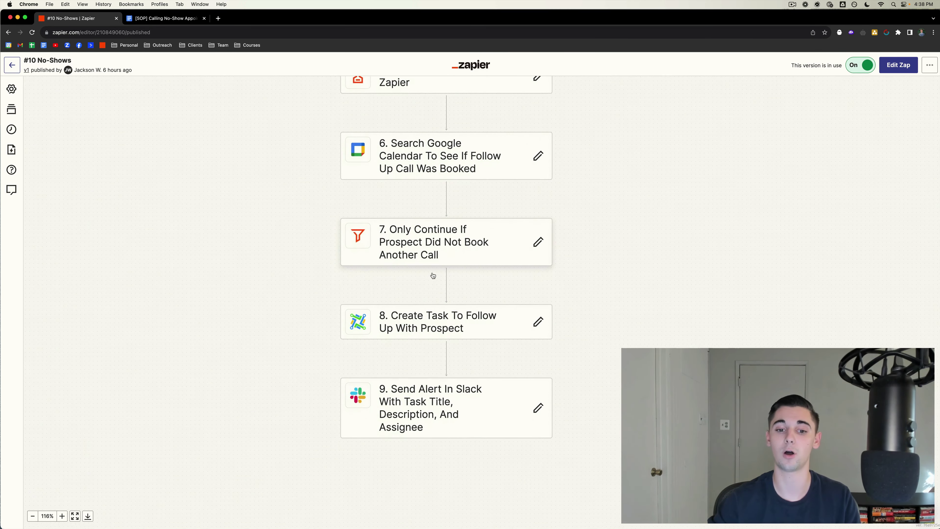
- Open the final Slack alert step of the Zap and examine its NEW PIPELINE MANAGEMENT TASK message text
{"action": "scroll", "coordinate": [435, 313], "scroll_direction": "down", "scroll_amount": 1}
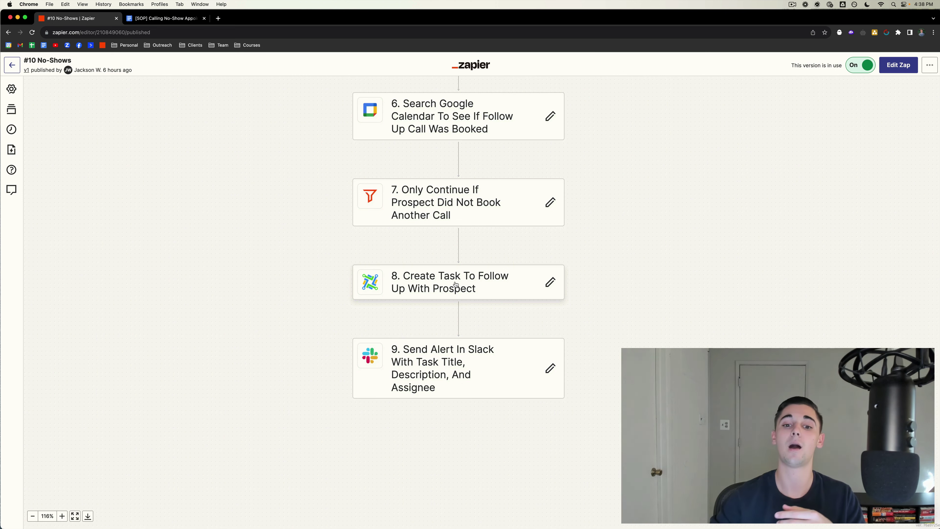
{"action": "left_click", "coordinate": [442, 365]}
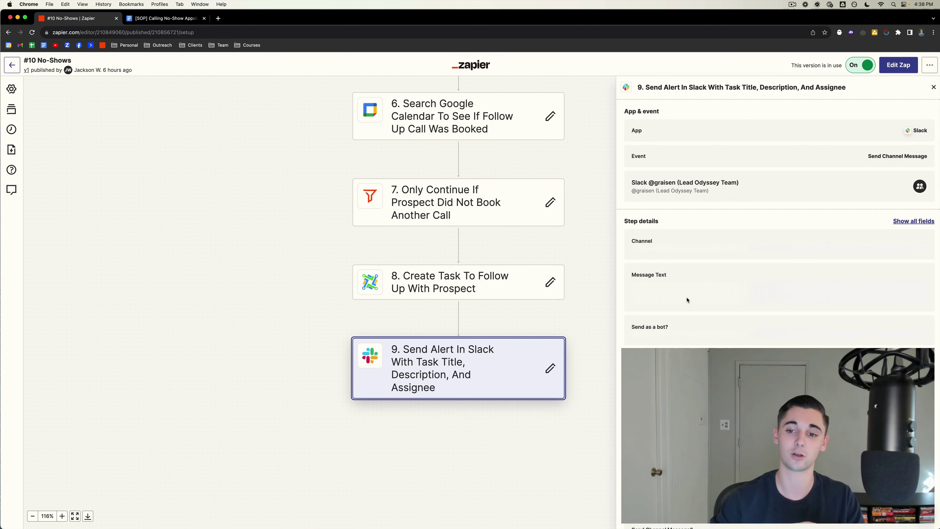
{"action": "scroll", "coordinate": [711, 301], "scroll_direction": "down", "scroll_amount": 2}
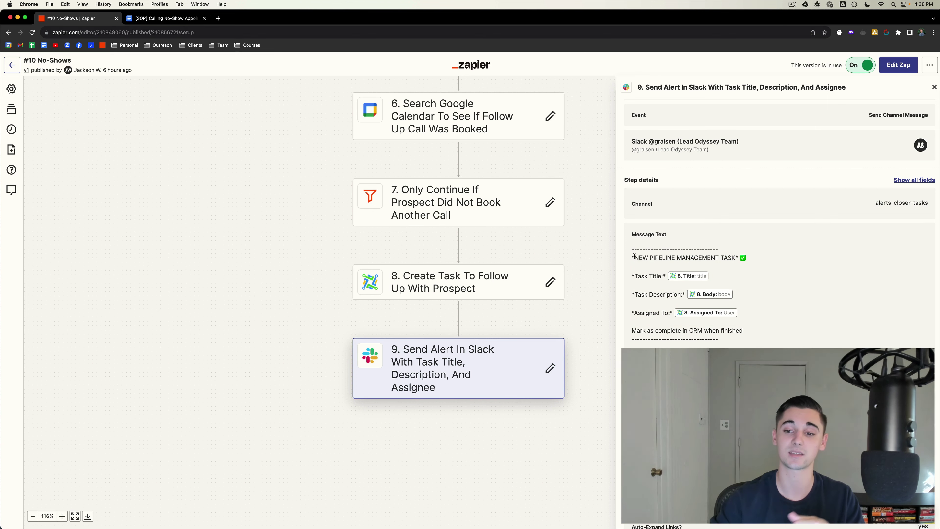
- Open the "Create Task To Follow Up With Prospect" step and examine its task details alongside the surrounding steps
{"action": "left_click", "coordinate": [468, 295]}
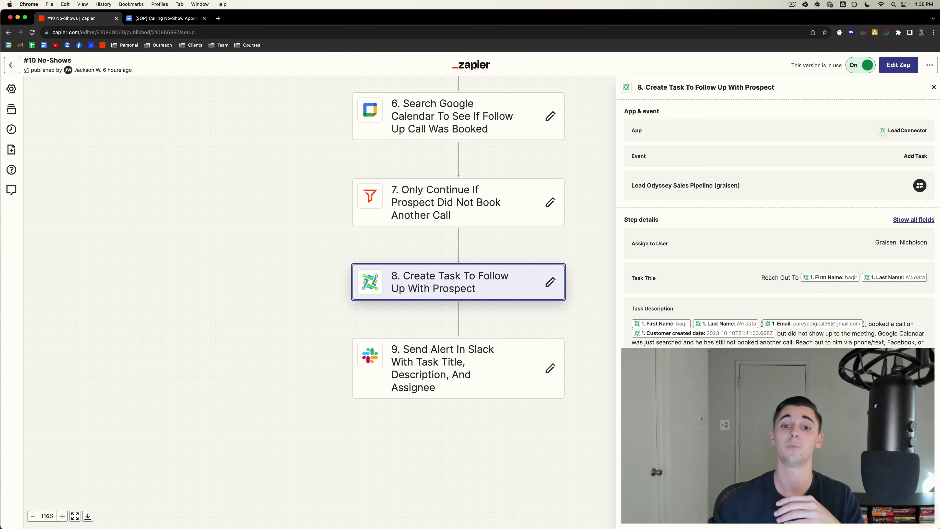
{"action": "scroll", "coordinate": [472, 232], "scroll_direction": "up", "scroll_amount": 5}
{"action": "scroll", "coordinate": [473, 232], "scroll_direction": "down", "scroll_amount": 2}
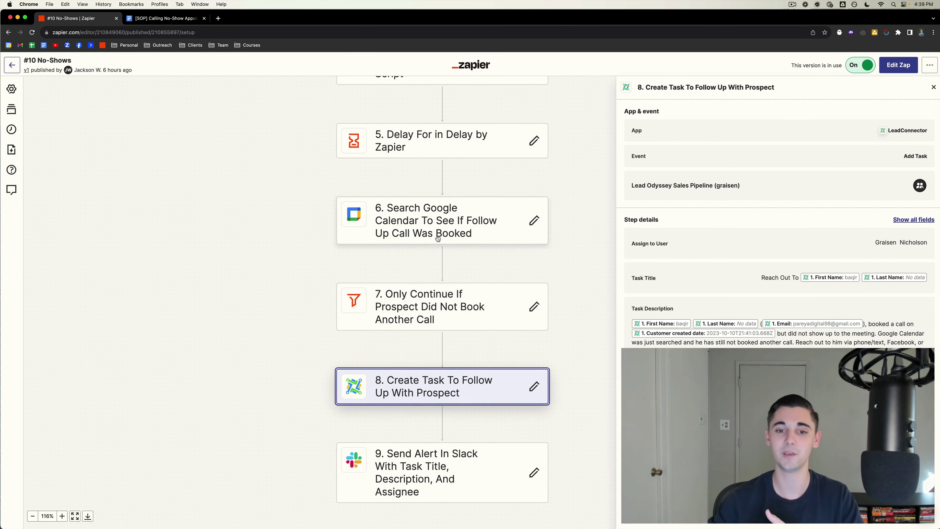
{"action": "scroll", "coordinate": [438, 238], "scroll_direction": "down", "scroll_amount": 1}
{"action": "scroll", "coordinate": [438, 238], "scroll_direction": "down", "scroll_amount": 2}
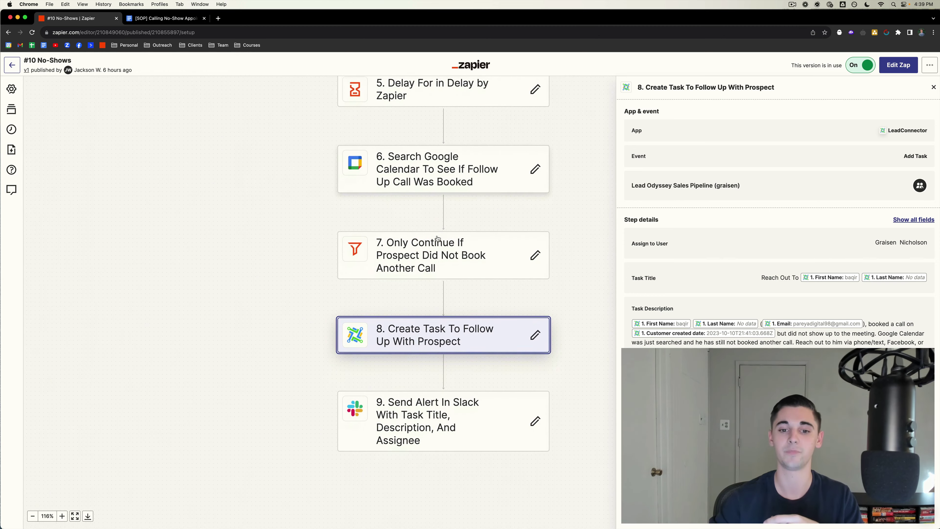
{"action": "scroll", "coordinate": [436, 255], "scroll_direction": "down", "scroll_amount": 2}
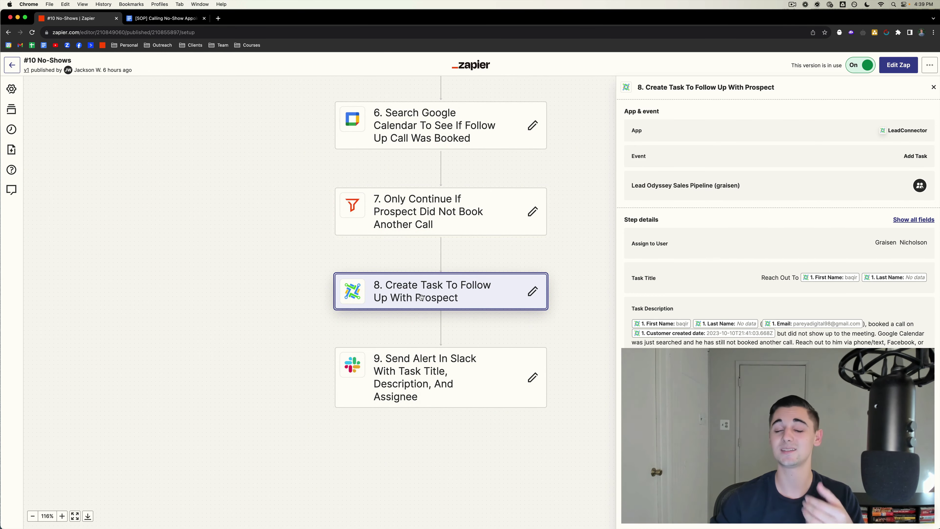
{"action": "scroll", "coordinate": [421, 297], "scroll_direction": "down", "scroll_amount": 1}
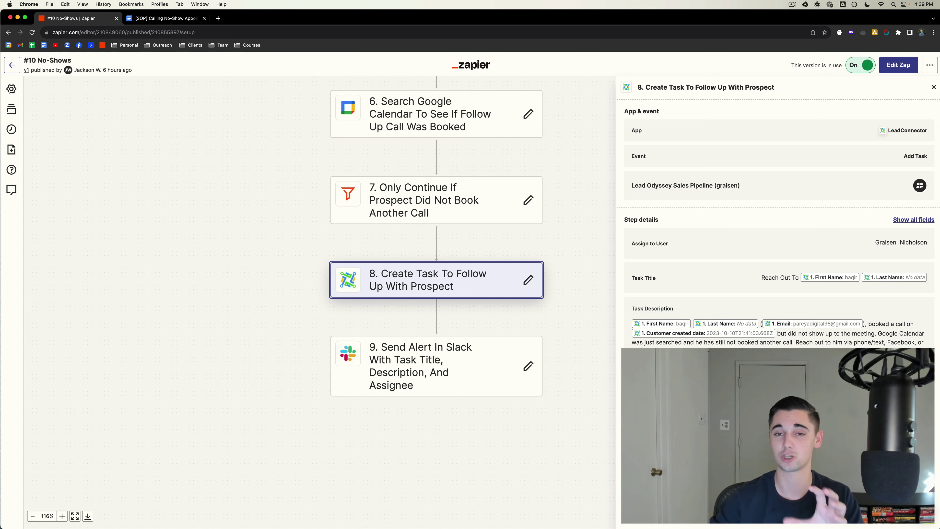
{"action": "scroll", "coordinate": [546, 273], "scroll_direction": "up", "scroll_amount": 2}
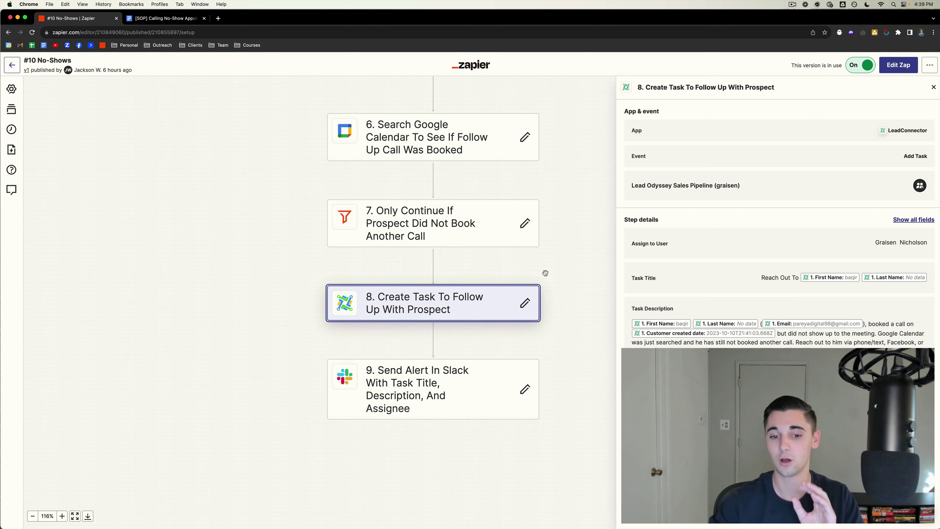
- Open the final Slack alert step of the No-Shows Zap and examine its channel and message heading
{"action": "left_click", "coordinate": [385, 435]}
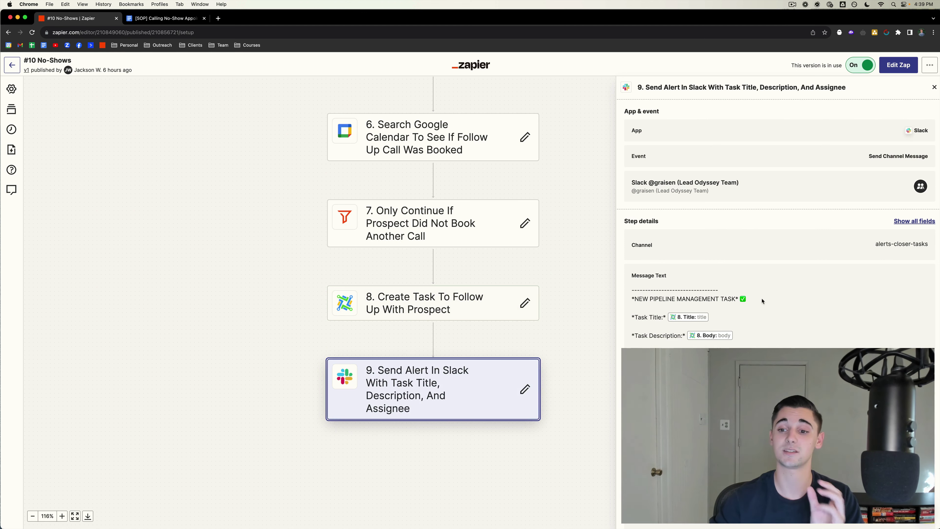
{"action": "left_click_drag", "start_coordinate": [755, 299], "coordinate": [638, 299]}
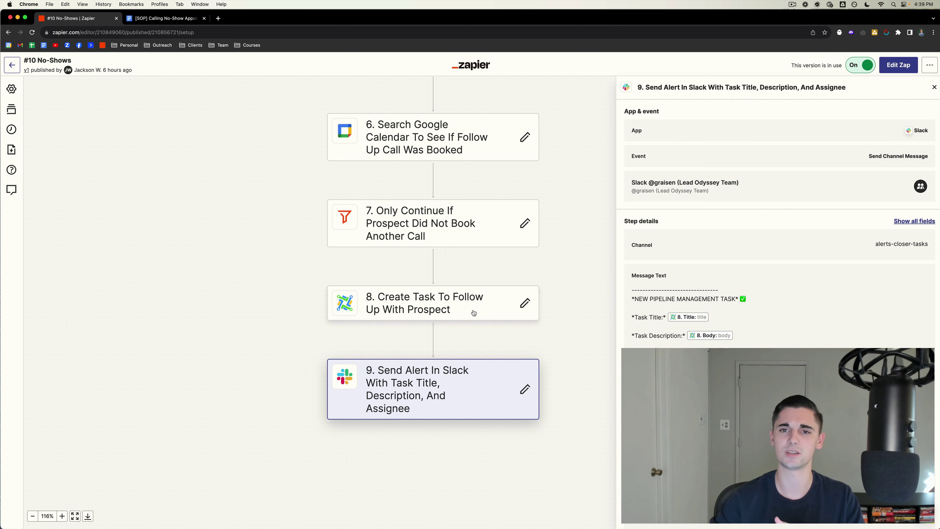
{"action": "scroll", "coordinate": [474, 313], "scroll_direction": "up", "scroll_amount": 2}
{"action": "scroll", "coordinate": [455, 303], "scroll_direction": "down", "scroll_amount": 2}
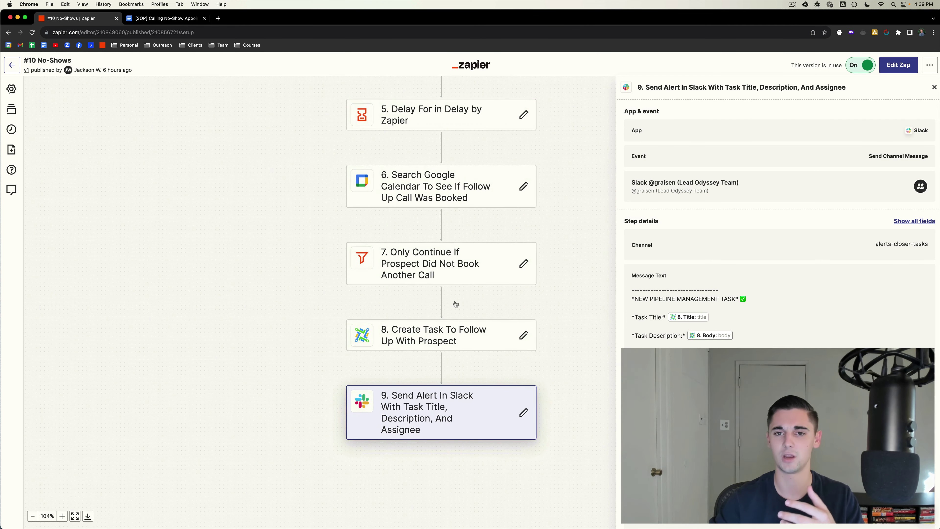
- Look over the whole No-Shows flow from the pipeline trigger to the final Slack alert
{"action": "scroll", "coordinate": [447, 307], "scroll_direction": "down", "scroll_amount": 2}
{"action": "scroll", "coordinate": [447, 307], "scroll_direction": "down", "scroll_amount": 1}
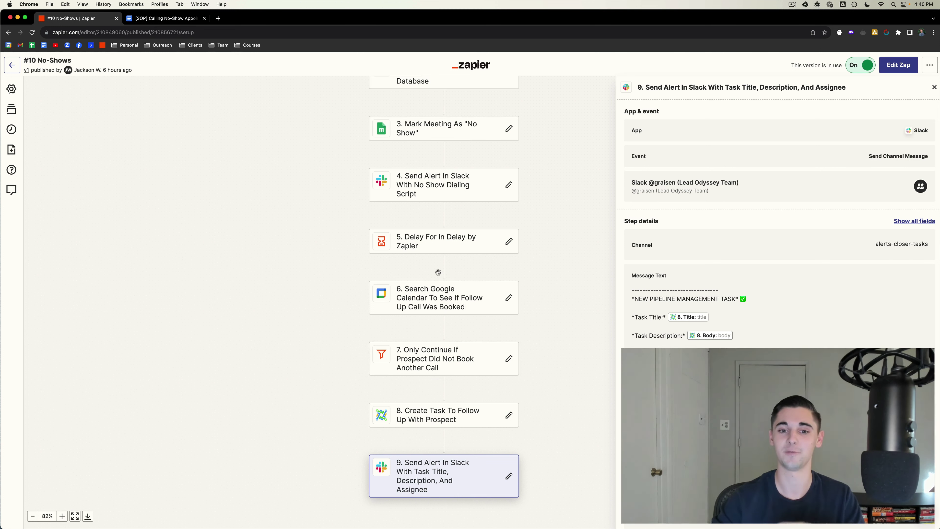
{"action": "scroll", "coordinate": [438, 273], "scroll_direction": "down", "scroll_amount": 5}
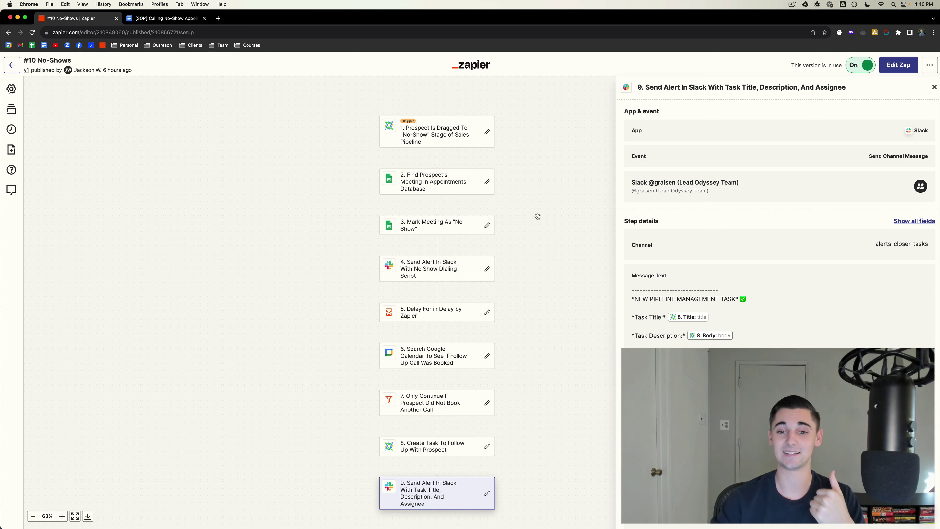
{"action": "scroll", "coordinate": [519, 209], "scroll_direction": "left", "scroll_amount": 1}
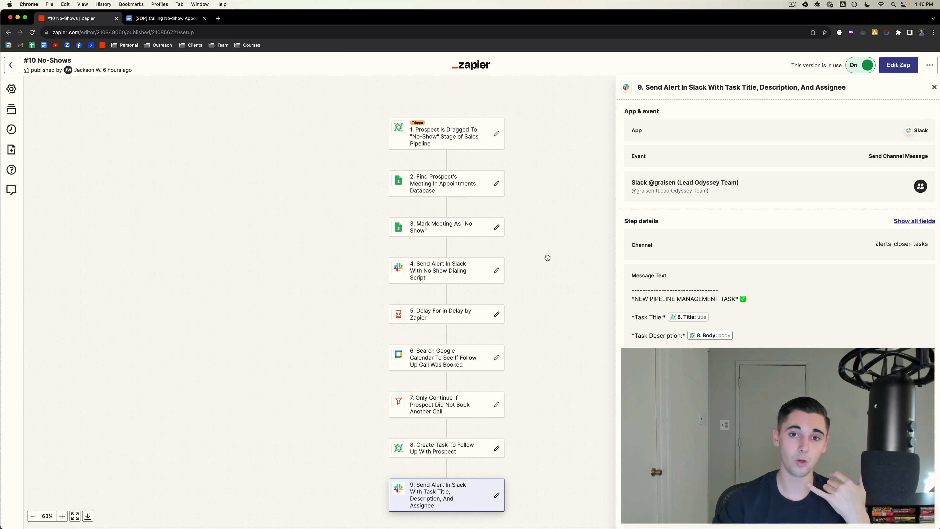
{"action": "scroll", "coordinate": [483, 266], "scroll_direction": "down", "scroll_amount": 2}
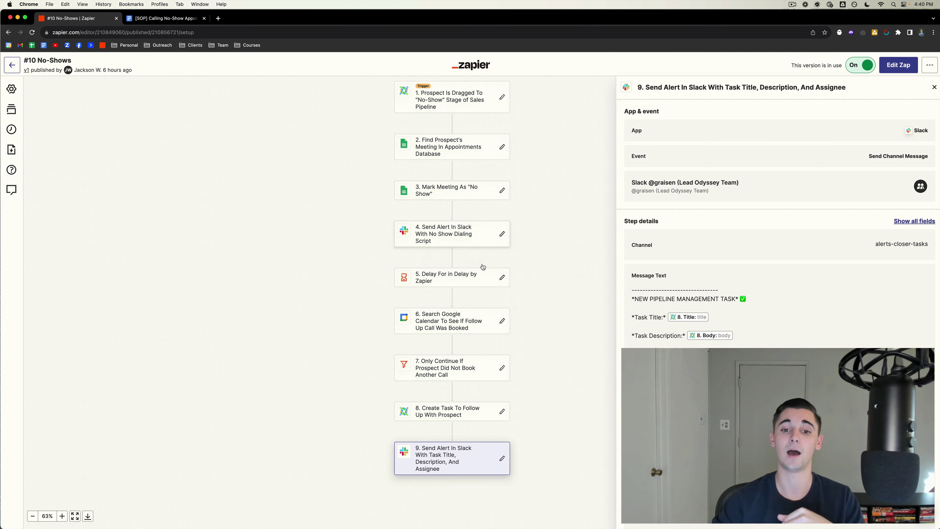
{"action": "scroll", "coordinate": [476, 274], "scroll_direction": "down", "scroll_amount": 2}
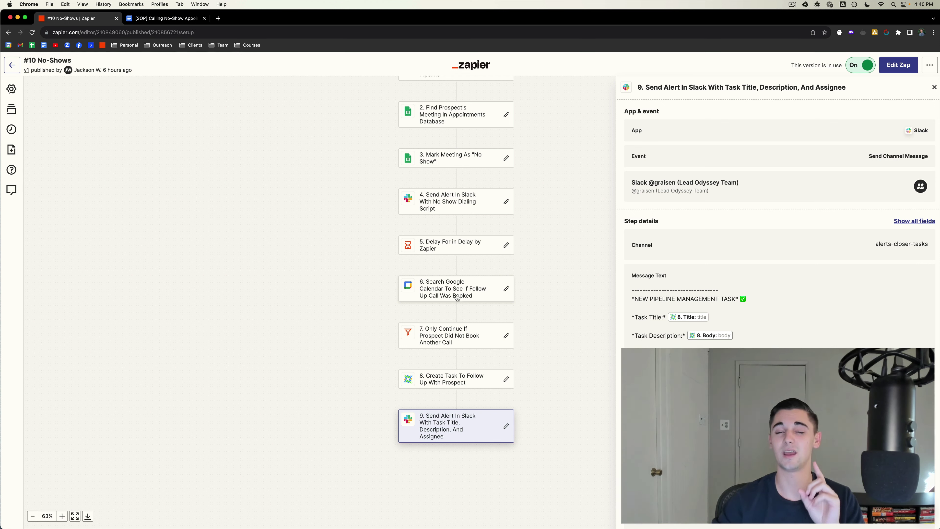
{"action": "scroll", "coordinate": [458, 301], "scroll_direction": "down", "scroll_amount": 2}
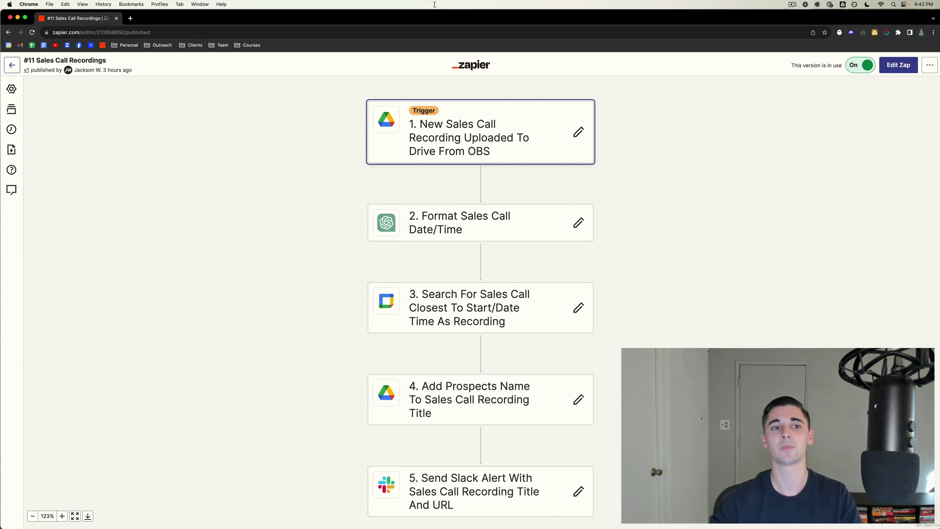
- Open obsproject.com in a new browser tab and look over the OBS Studio download page and its program preview
{"action": "left_click", "coordinate": [130, 18]}
{"action": "type", "text": "obsproject.com"}
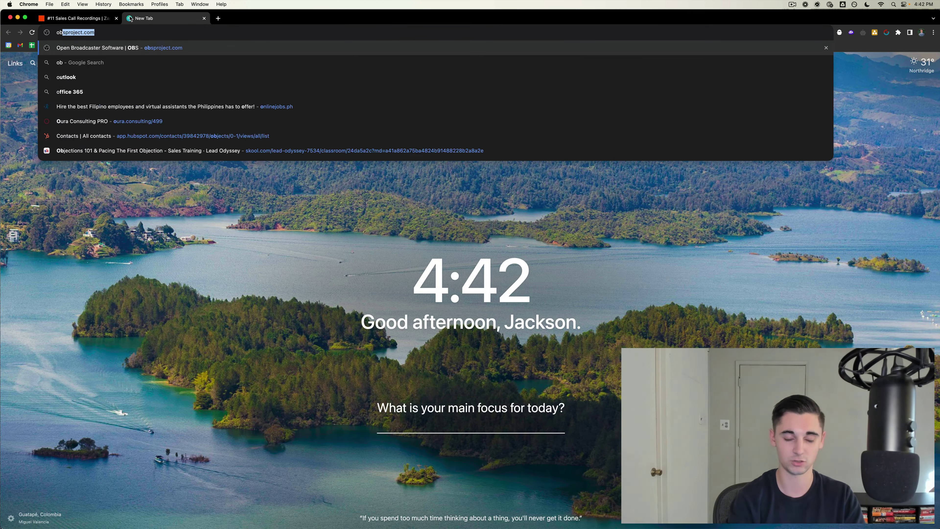
{"action": "key", "text": "Return"}
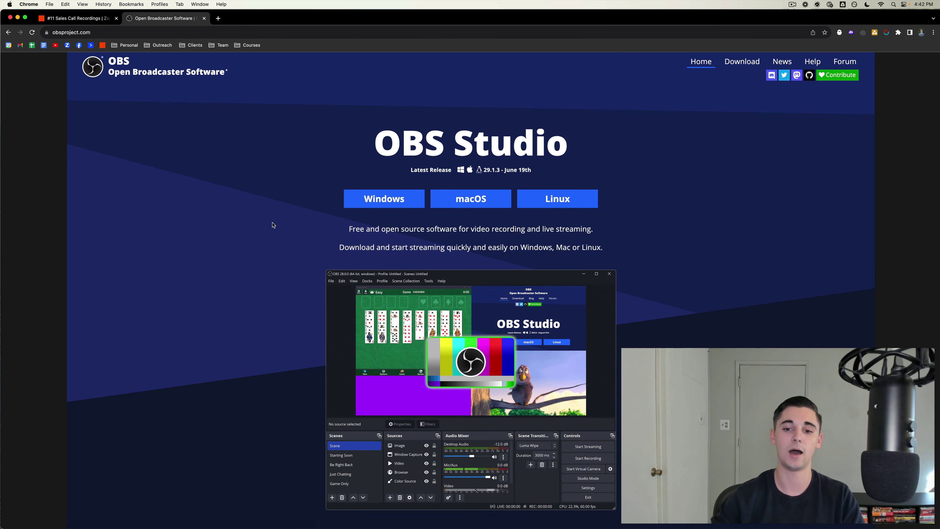
{"action": "scroll", "coordinate": [280, 235], "scroll_direction": "down", "scroll_amount": 1}
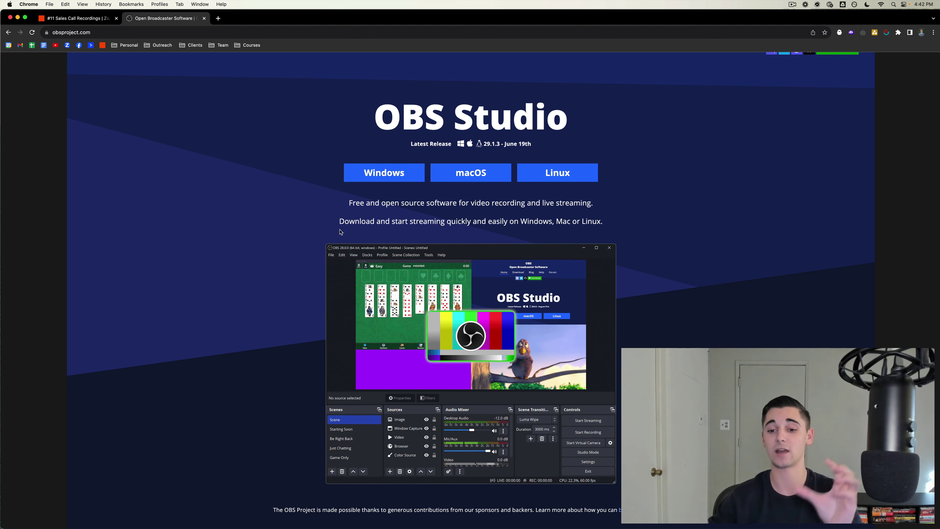
{"action": "scroll", "coordinate": [384, 302], "scroll_direction": "down", "scroll_amount": 1}
{"action": "scroll", "coordinate": [384, 302], "scroll_direction": "down", "scroll_amount": 2}
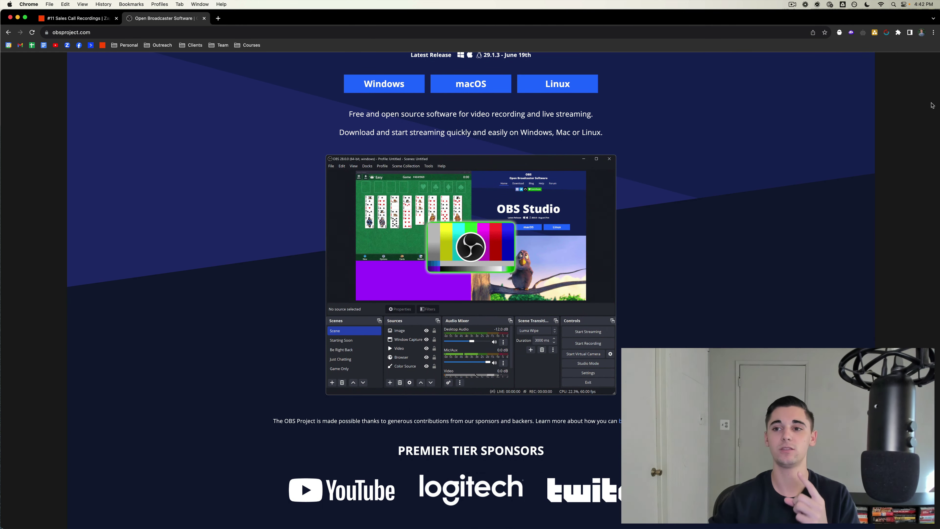
- Check the Google Drive sync activity, then return to the #11 Sales Call Recordings Zap and close the OBS page
{"action": "left_click", "coordinate": [843, 4]}
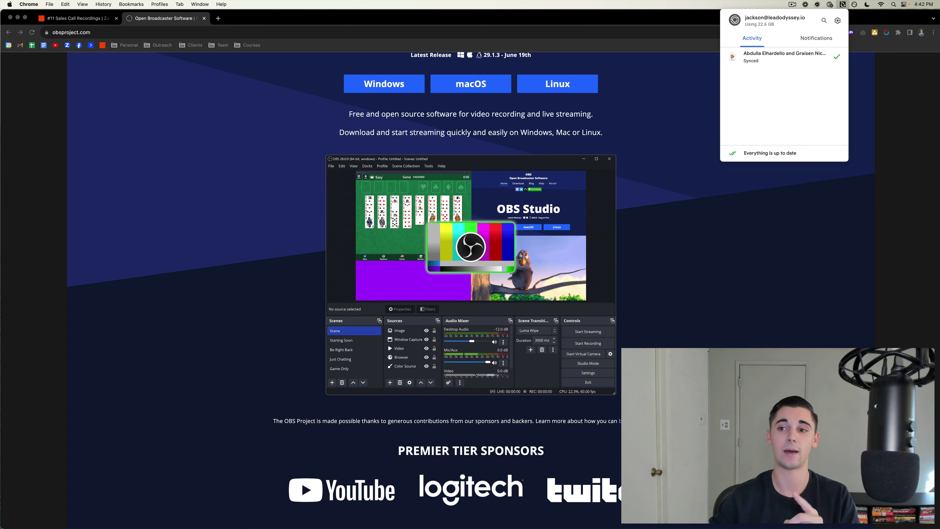
{"action": "left_click", "coordinate": [842, 4]}
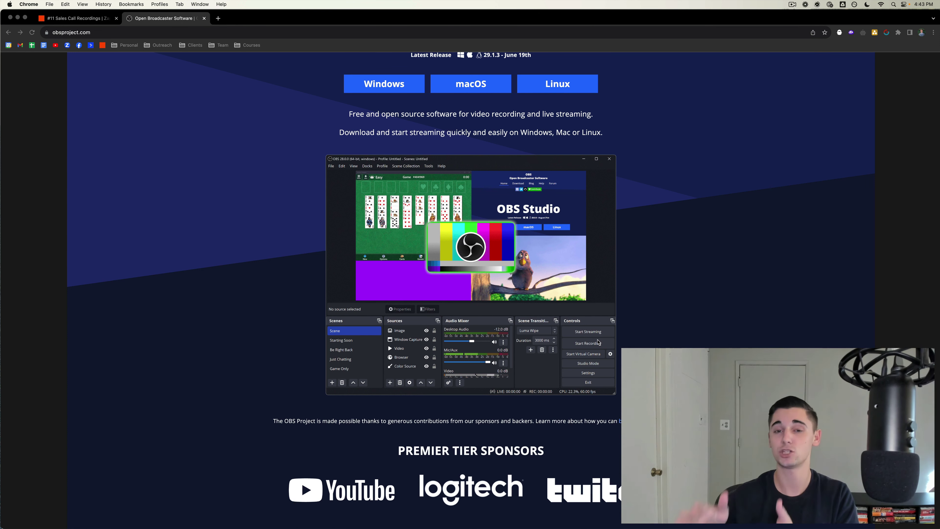
{"action": "left_click", "coordinate": [87, 20]}
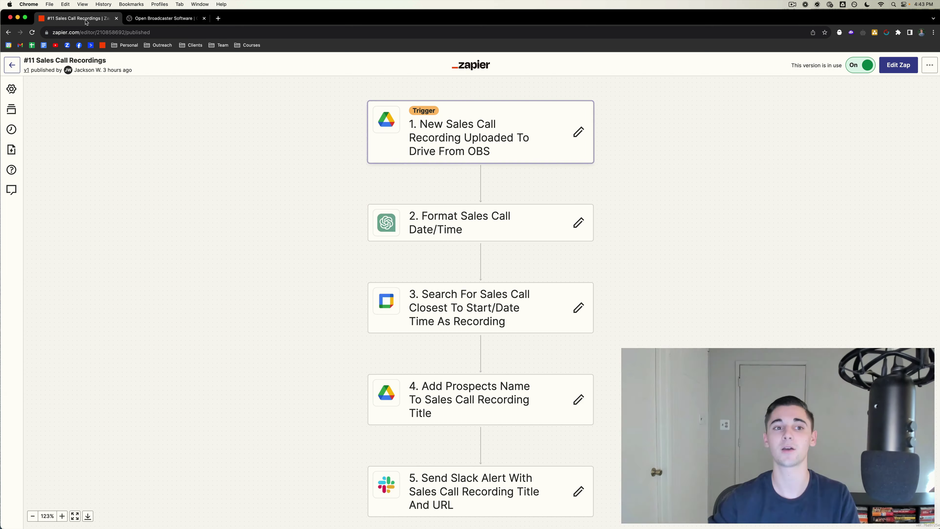
{"action": "left_click", "coordinate": [205, 18]}
- Open the Google Calendar step that searches for the closest sales call and examine its calendar and search term
{"action": "scroll", "coordinate": [310, 240], "scroll_direction": "down", "scroll_amount": 1}
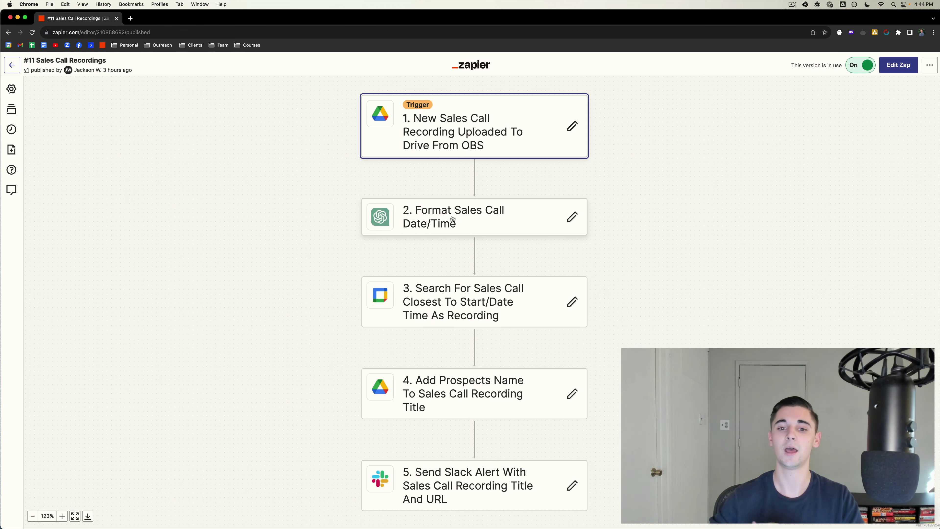
{"action": "scroll", "coordinate": [444, 269], "scroll_direction": "down", "scroll_amount": 2}
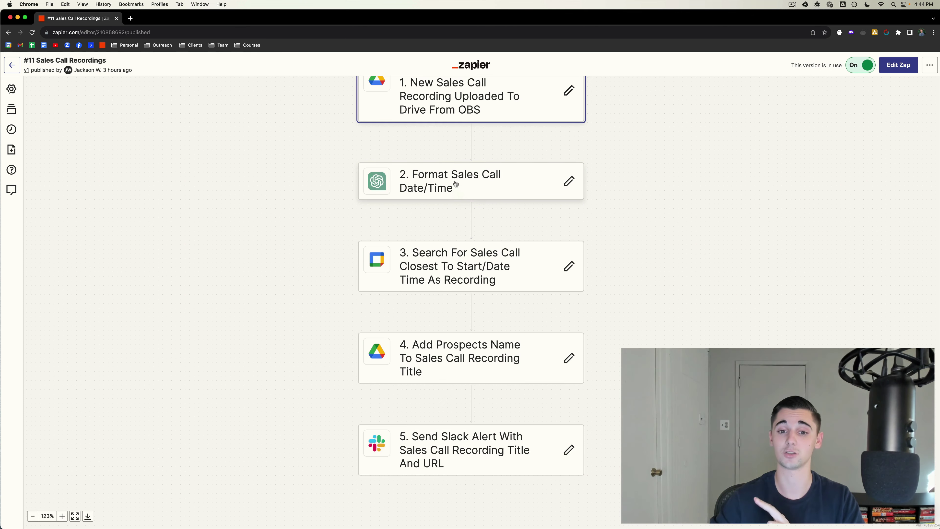
{"action": "scroll", "coordinate": [467, 257], "scroll_direction": "down", "scroll_amount": 1}
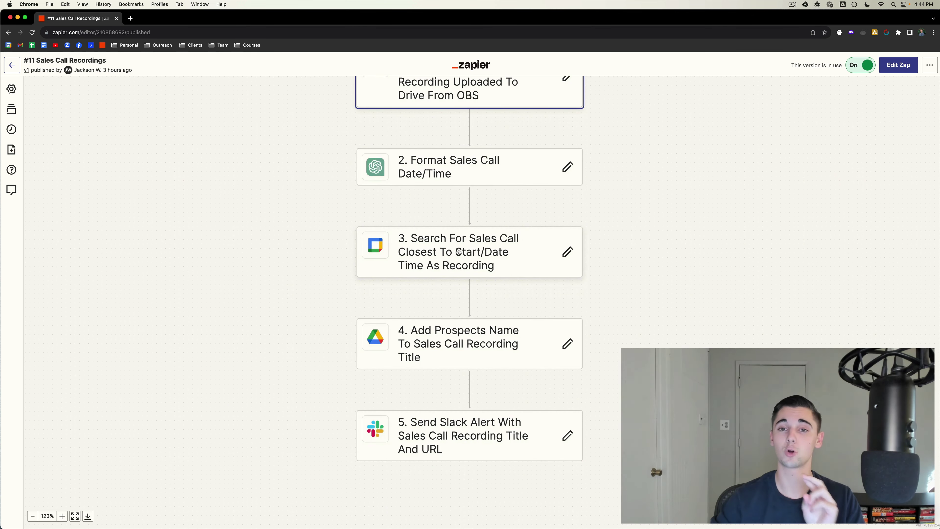
{"action": "left_click", "coordinate": [486, 252]}
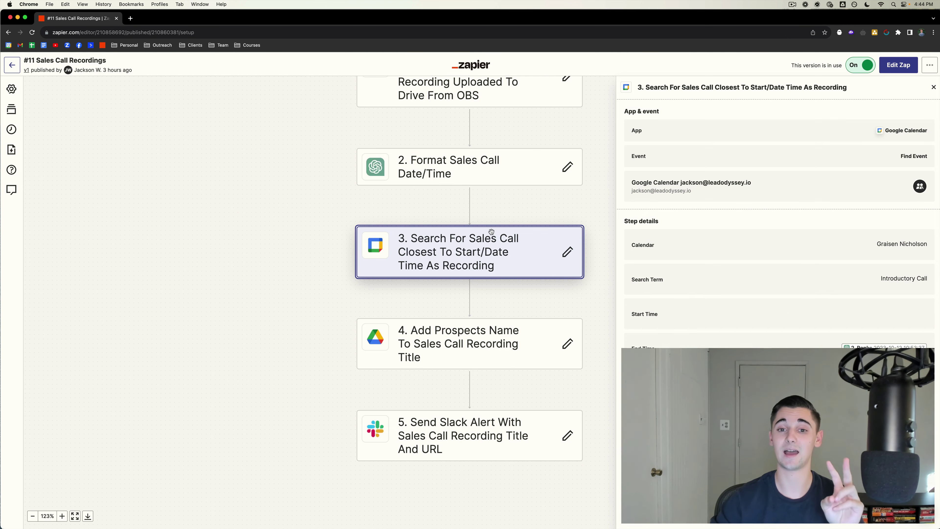
{"action": "scroll", "coordinate": [491, 231], "scroll_direction": "up", "scroll_amount": 3}
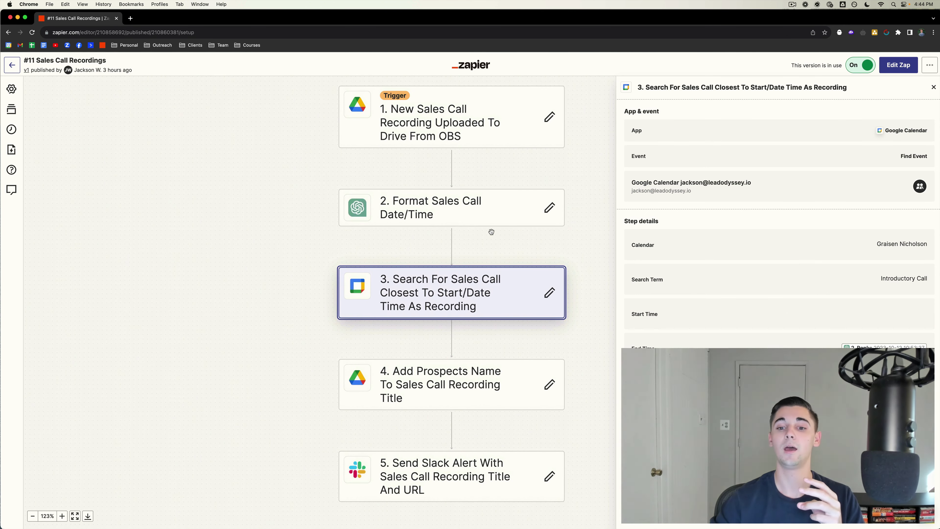
{"action": "scroll", "coordinate": [492, 232], "scroll_direction": "down", "scroll_amount": 2}
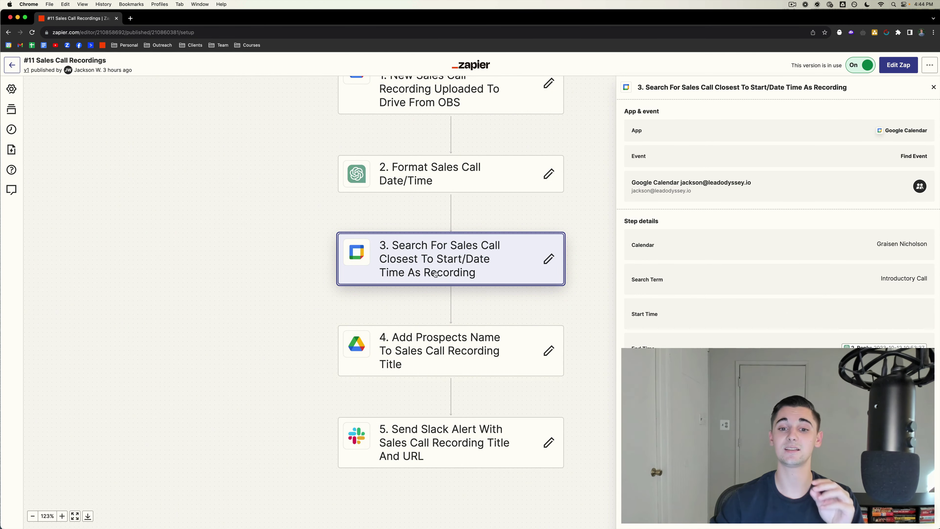
- Look over the Sales Call Recordings flow from the Drive upload trigger to adding the prospect's name to the recording title
{"action": "scroll", "coordinate": [437, 273], "scroll_direction": "up", "scroll_amount": 2}
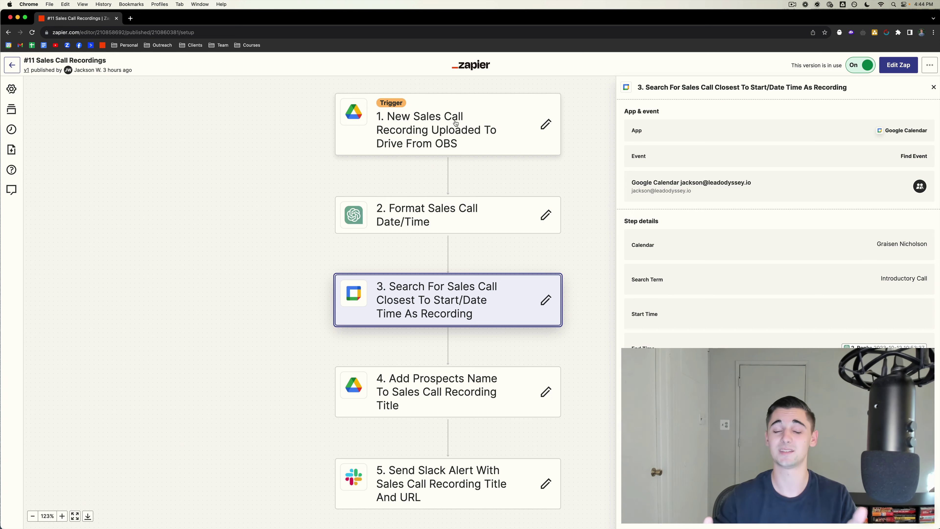
{"action": "scroll", "coordinate": [437, 147], "scroll_direction": "down", "scroll_amount": 2}
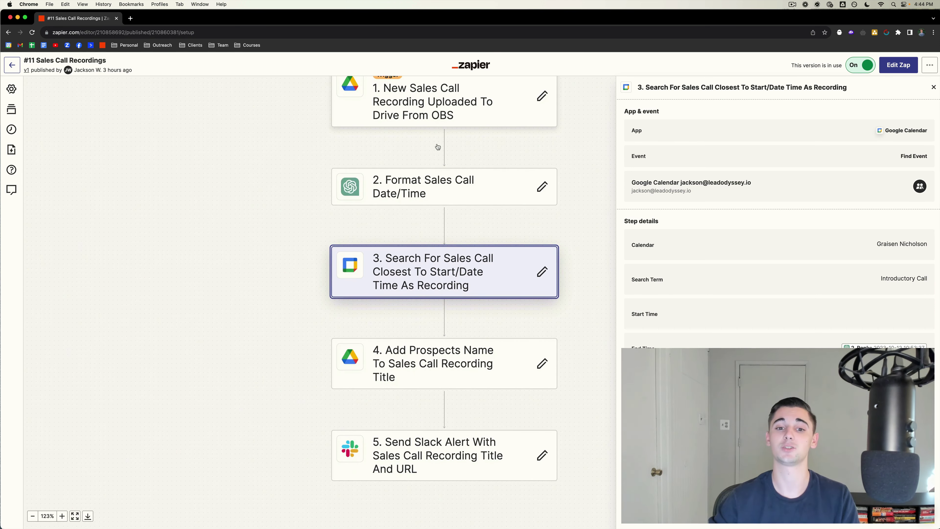
{"action": "scroll", "coordinate": [438, 148], "scroll_direction": "up", "scroll_amount": 1}
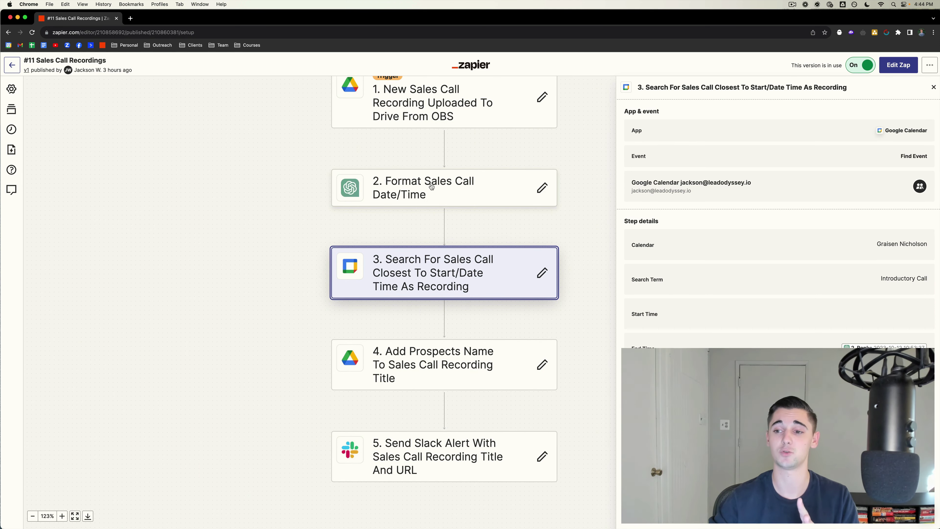
{"action": "scroll", "coordinate": [432, 187], "scroll_direction": "down", "scroll_amount": 1}
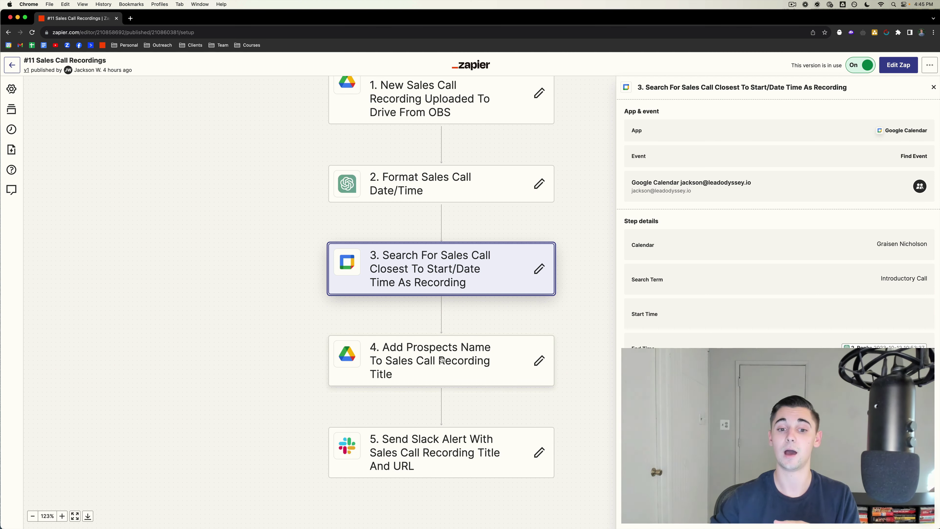
{"action": "scroll", "coordinate": [430, 363], "scroll_direction": "down", "scroll_amount": 3}
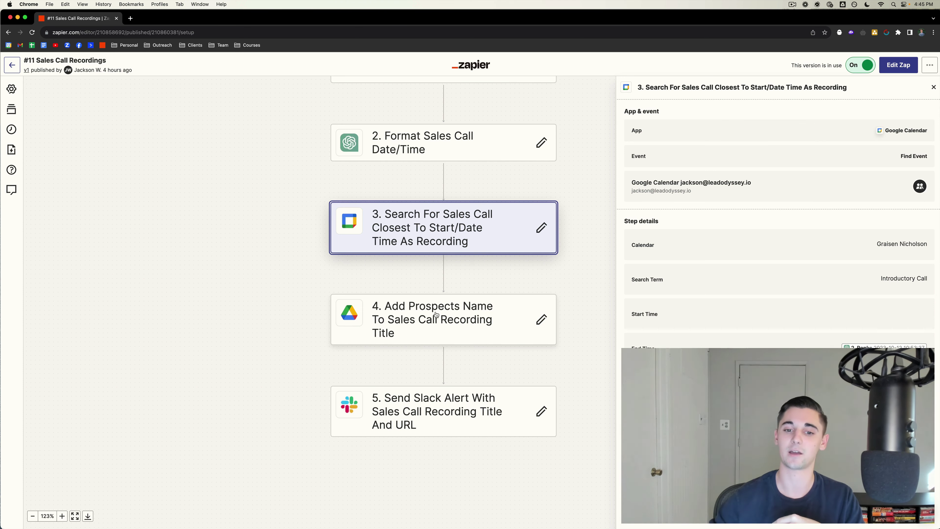
{"action": "scroll", "coordinate": [436, 314], "scroll_direction": "up", "scroll_amount": 3}
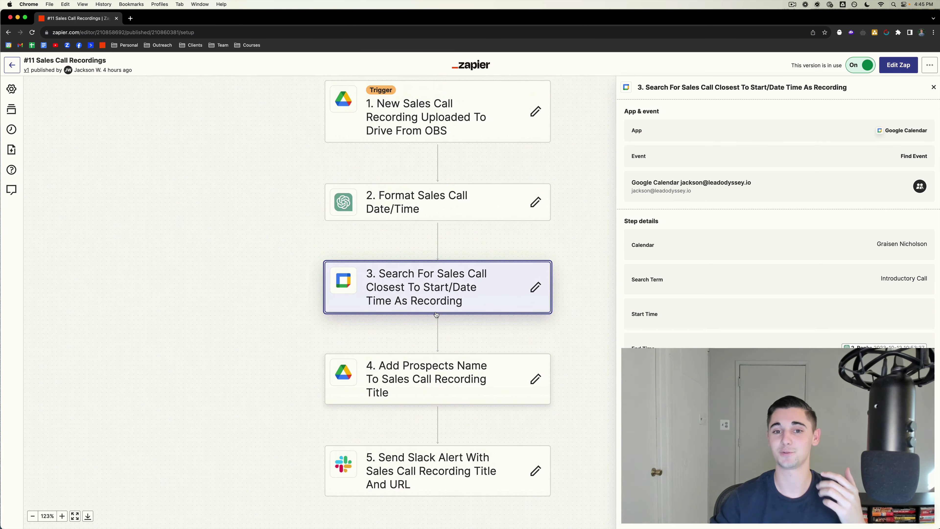
{"action": "scroll", "coordinate": [436, 315], "scroll_direction": "left", "scroll_amount": 3}
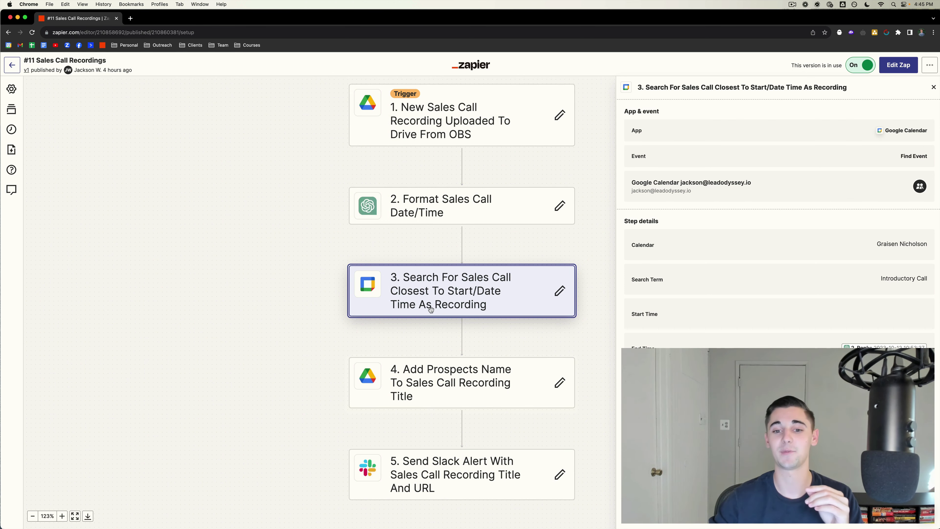
{"action": "scroll", "coordinate": [431, 309], "scroll_direction": "right", "scroll_amount": 1}
- Open the Slack alert step of the Sales Call Recordings Zap and examine its NEW SALES CALL RECORDING message text
{"action": "scroll", "coordinate": [431, 311], "scroll_direction": "down", "scroll_amount": 5}
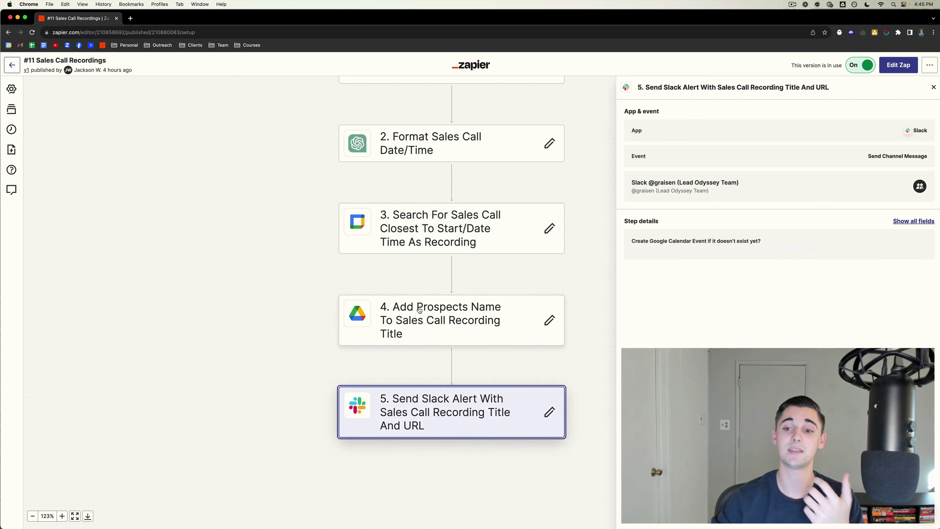
{"action": "scroll", "coordinate": [686, 288], "scroll_direction": "down", "scroll_amount": 2}
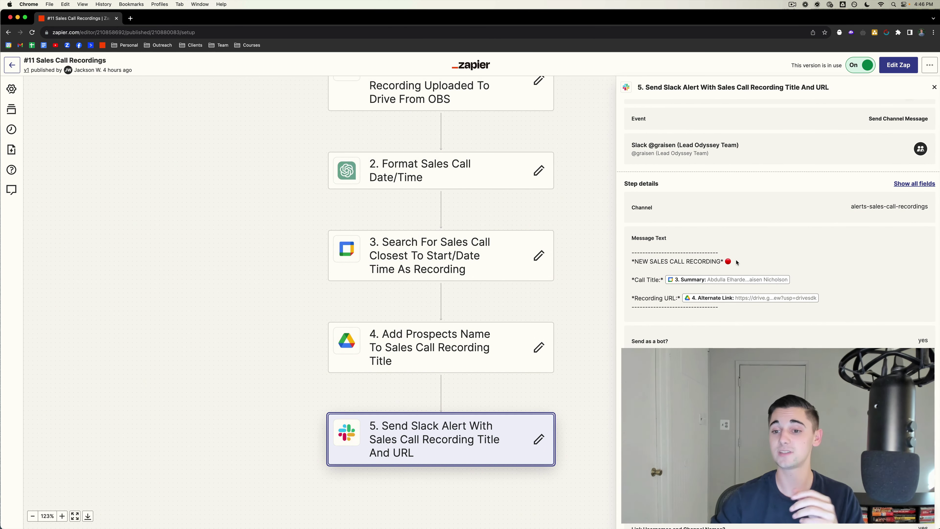
{"action": "left_click_drag", "start_coordinate": [738, 261], "coordinate": [632, 261]}
{"action": "left_click", "coordinate": [659, 278]}
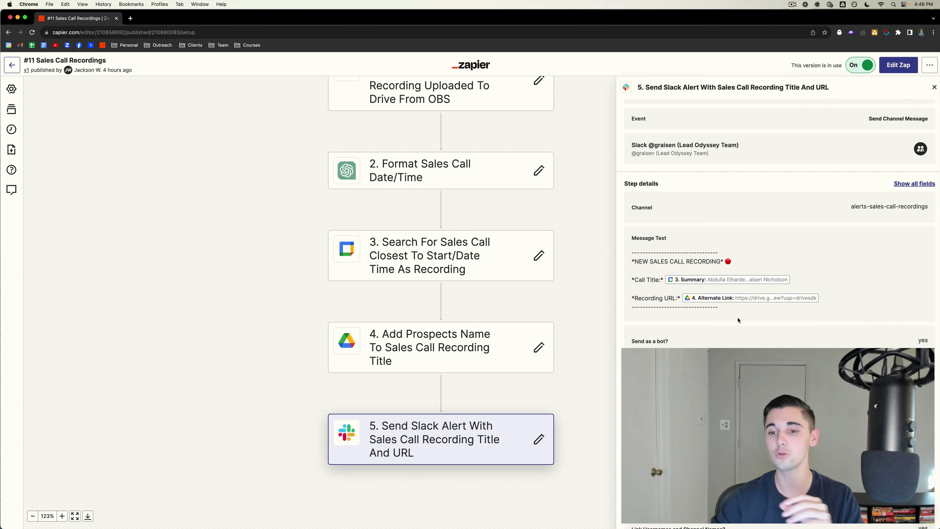
{"action": "scroll", "coordinate": [567, 308], "scroll_direction": "up", "scroll_amount": 2}
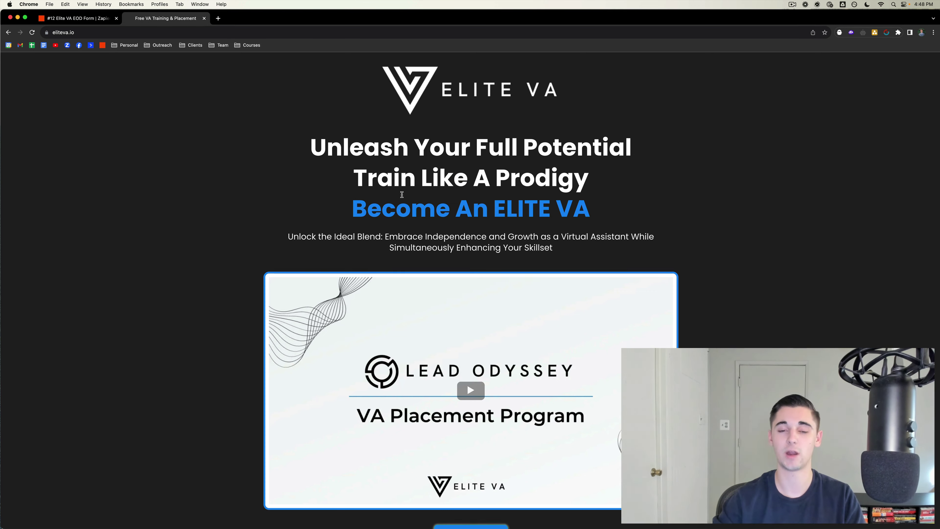
- Look over the Elite VA landing page at eliteva.io and return to the #12 Elite VA EOD Form Zap
{"action": "scroll", "coordinate": [372, 183], "scroll_direction": "down", "scroll_amount": 2}
{"action": "scroll", "coordinate": [372, 183], "scroll_direction": "down", "scroll_amount": 8}
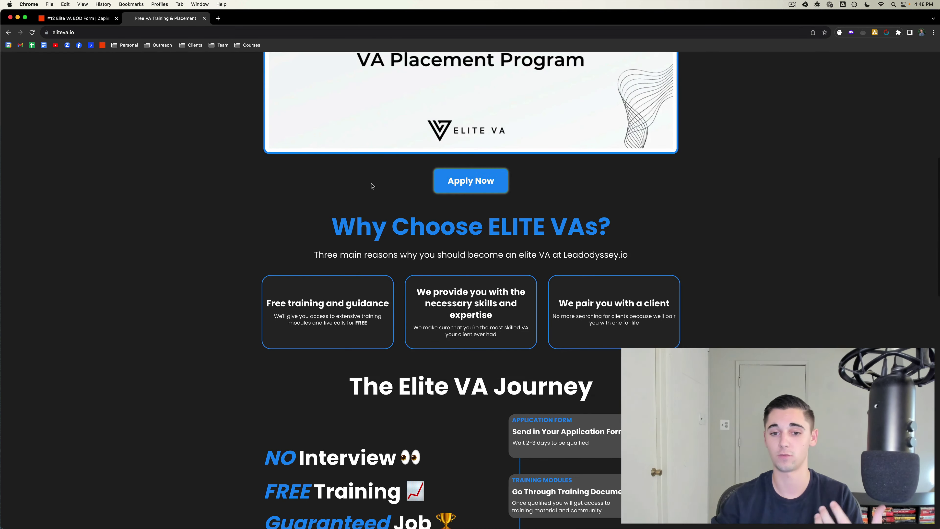
{"action": "left_click", "coordinate": [89, 22]}
{"action": "scroll", "coordinate": [384, 242], "scroll_direction": "right", "scroll_amount": 1}
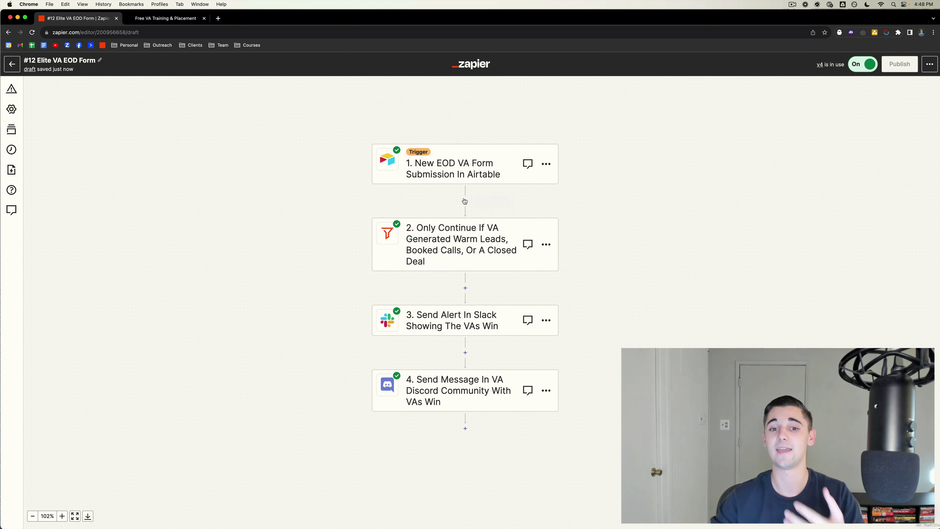
- Look over the Elite VA EOD Form flow from the Airtable form trigger through the filter to the Slack and Discord messages
{"action": "scroll", "coordinate": [563, 200], "scroll_direction": "up", "scroll_amount": 5}
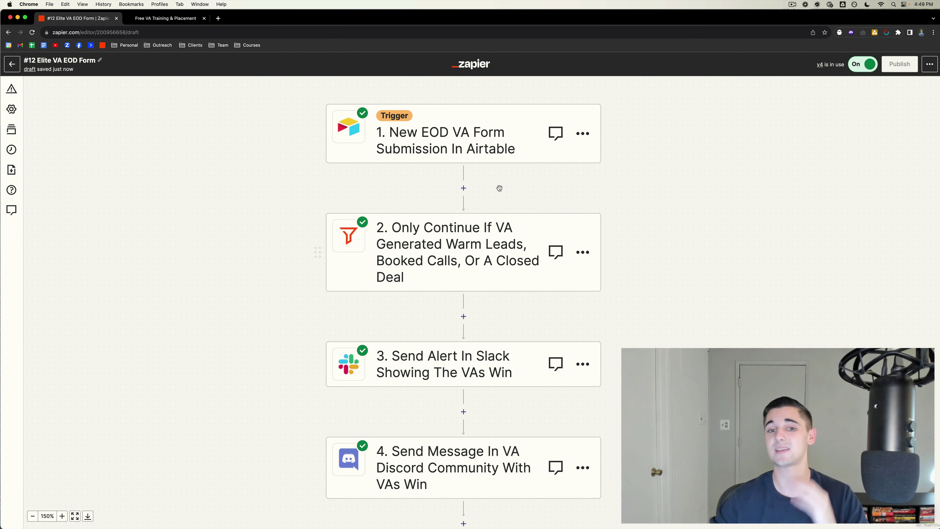
{"action": "scroll", "coordinate": [460, 169], "scroll_direction": "down", "scroll_amount": 1}
{"action": "scroll", "coordinate": [461, 169], "scroll_direction": "left", "scroll_amount": 2}
{"action": "scroll", "coordinate": [463, 133], "scroll_direction": "down", "scroll_amount": 1}
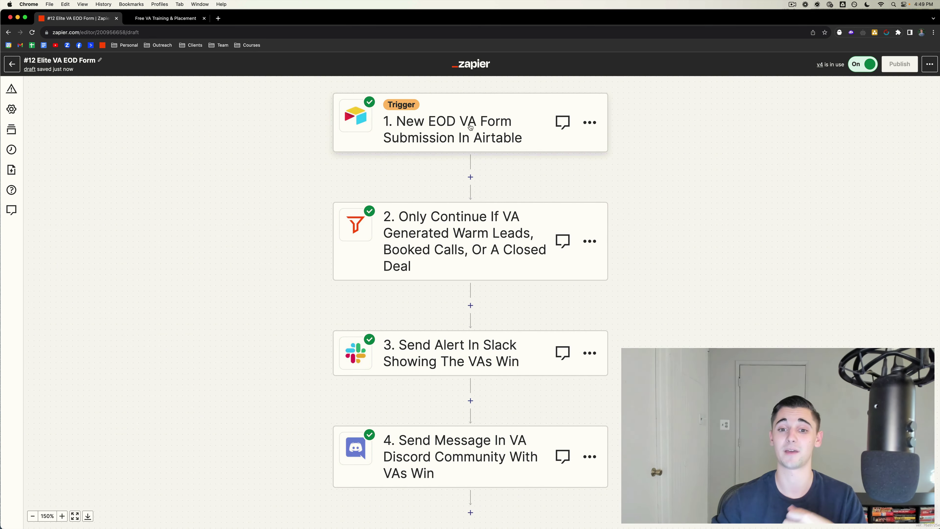
{"action": "scroll", "coordinate": [476, 160], "scroll_direction": "down", "scroll_amount": 1}
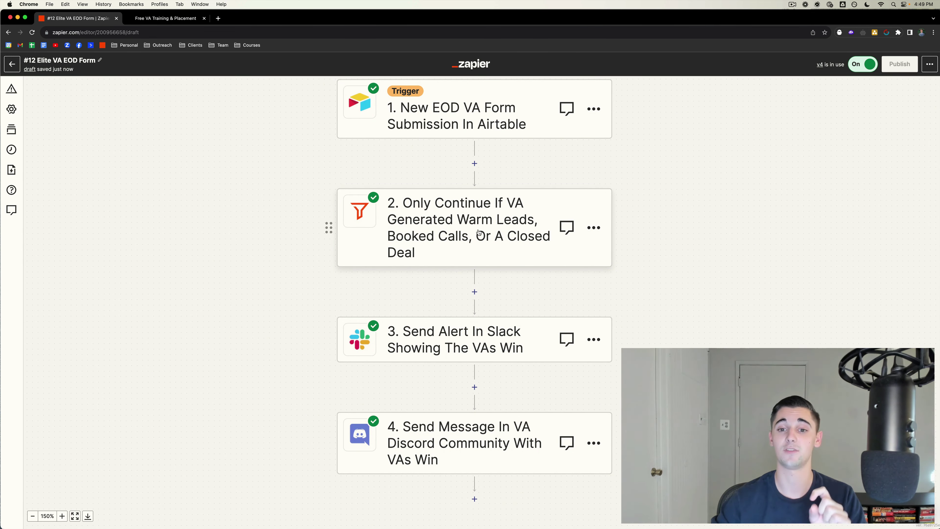
{"action": "scroll", "coordinate": [479, 232], "scroll_direction": "up", "scroll_amount": 1}
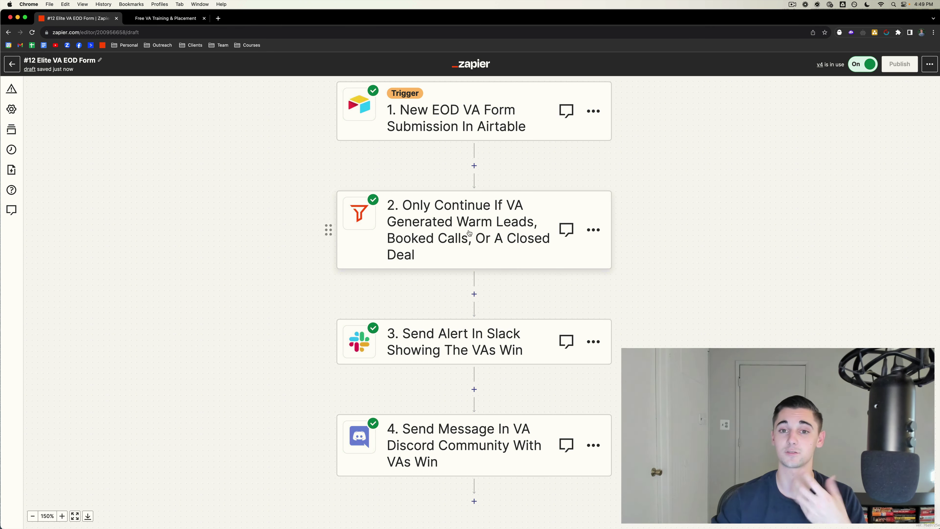
{"action": "scroll", "coordinate": [467, 252], "scroll_direction": "down", "scroll_amount": 2}
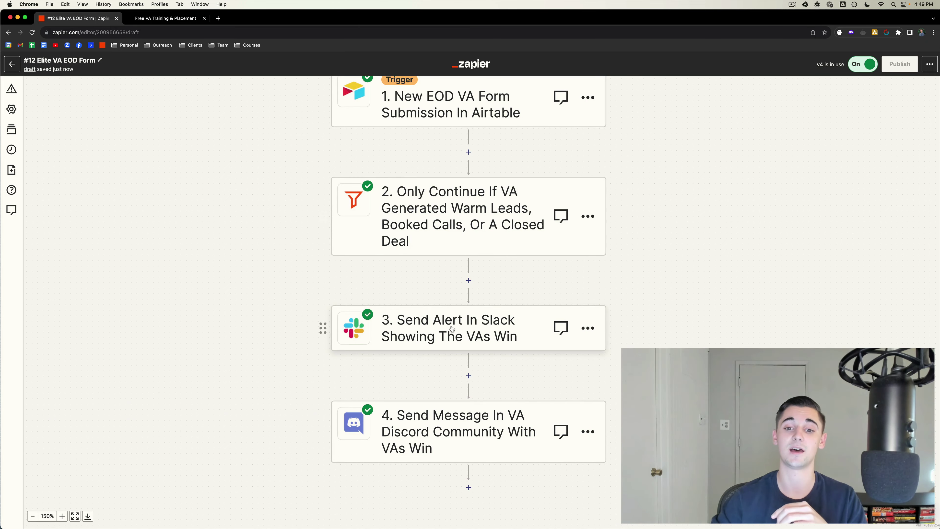
- Open the action settings of the Slack alert step, examine its channel and ELITE VA EOD REPORT message text, and close it
{"action": "left_click", "coordinate": [458, 333]}
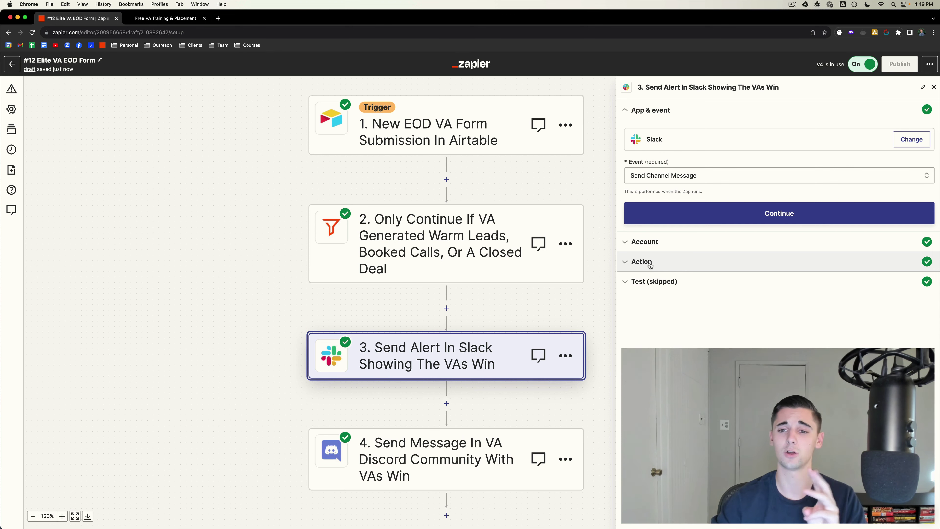
{"action": "left_click", "coordinate": [658, 263]}
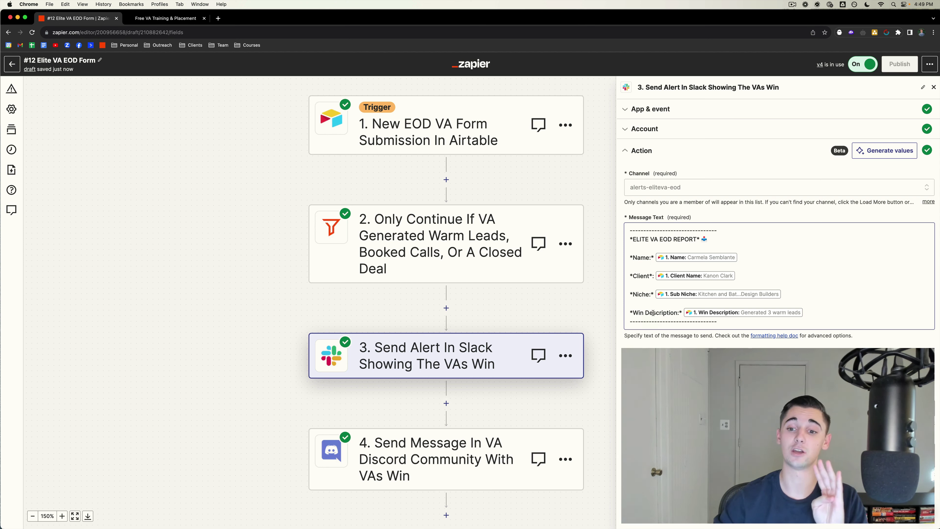
{"action": "left_click", "coordinate": [934, 88]}
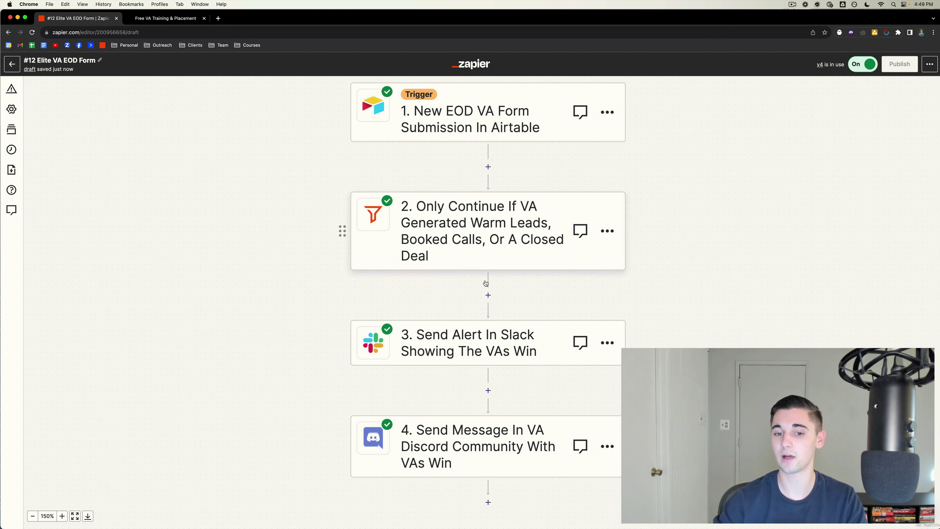
- Examine the channel and New Win Posted message text in the Discord step's action settings, and return to the whole flow
{"action": "scroll", "coordinate": [481, 325], "scroll_direction": "down", "scroll_amount": 3}
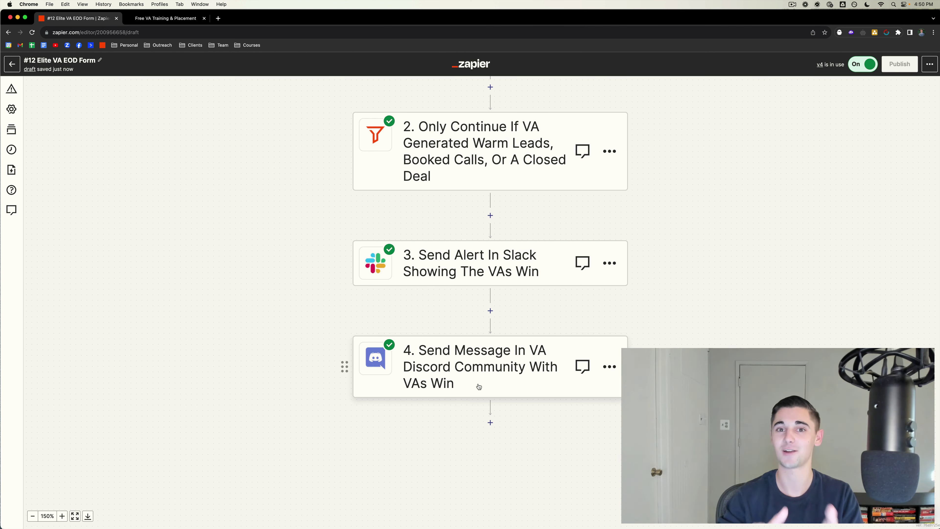
{"action": "left_click", "coordinate": [431, 360]}
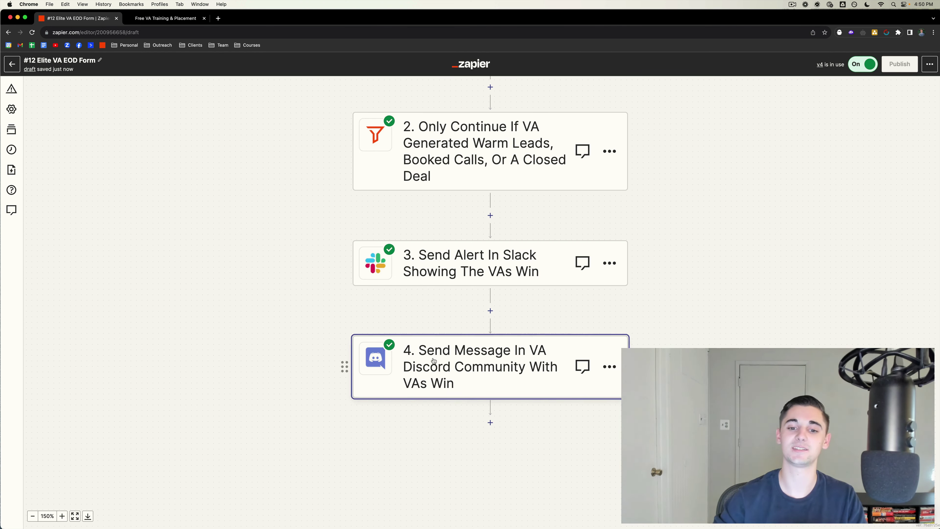
{"action": "scroll", "coordinate": [449, 270], "scroll_direction": "right", "scroll_amount": 1}
{"action": "scroll", "coordinate": [449, 269], "scroll_direction": "up", "scroll_amount": 1}
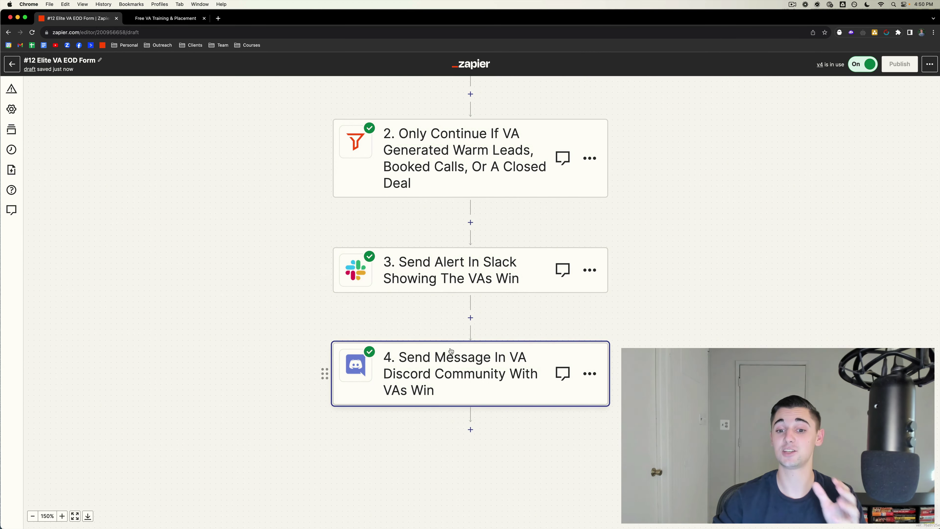
{"action": "left_click", "coordinate": [447, 368]}
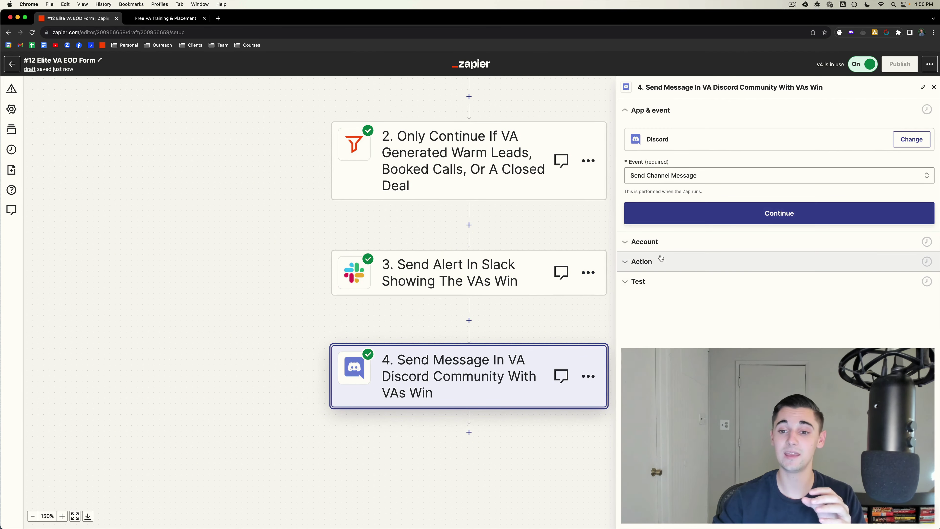
{"action": "left_click", "coordinate": [659, 259]}
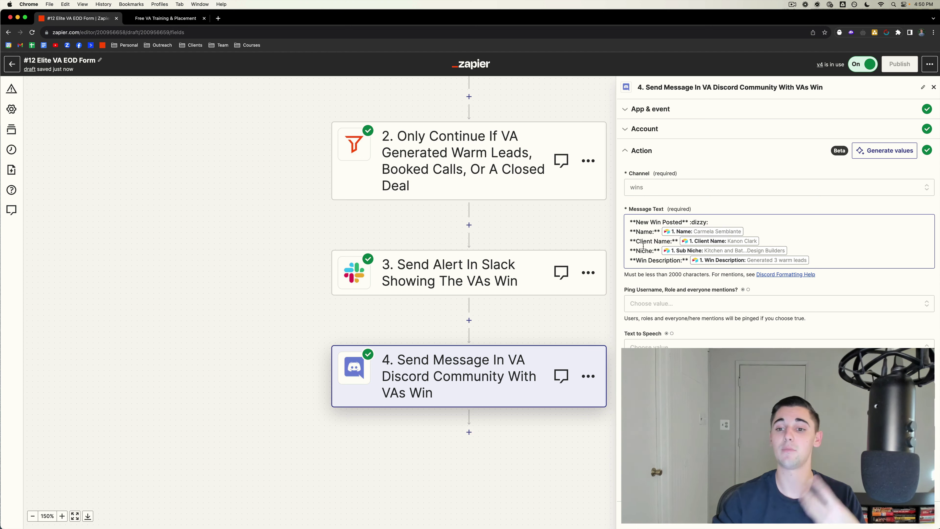
{"action": "left_click", "coordinate": [933, 87]}
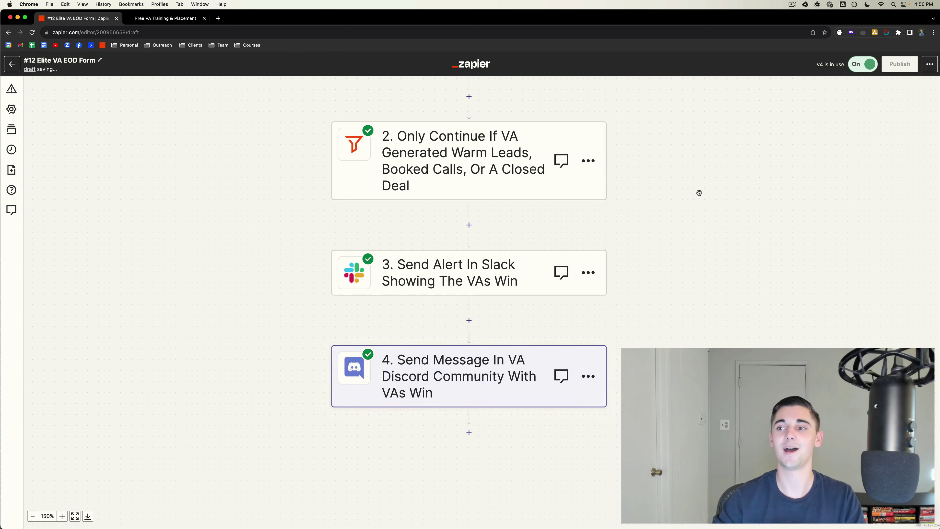
{"action": "scroll", "coordinate": [431, 311], "scroll_direction": "up", "scroll_amount": 3}
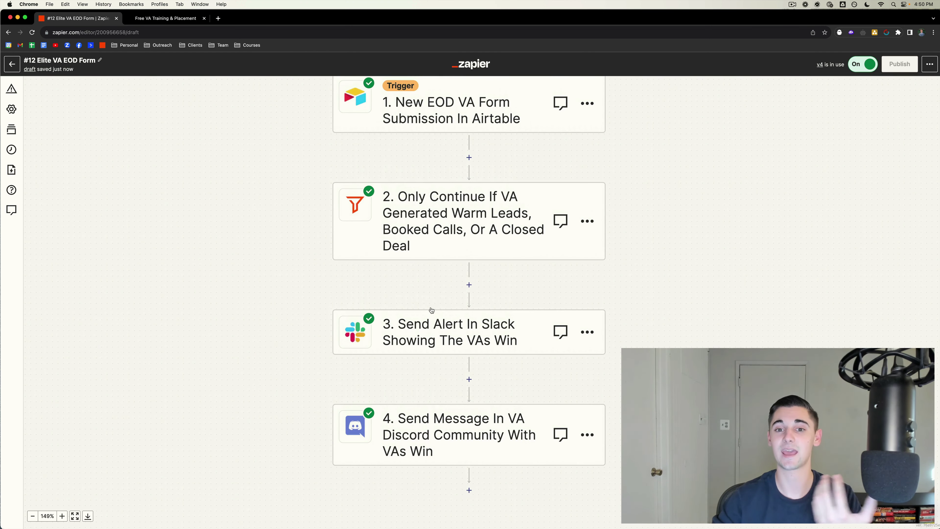
{"action": "scroll", "coordinate": [432, 310], "scroll_direction": "down", "scroll_amount": 5}
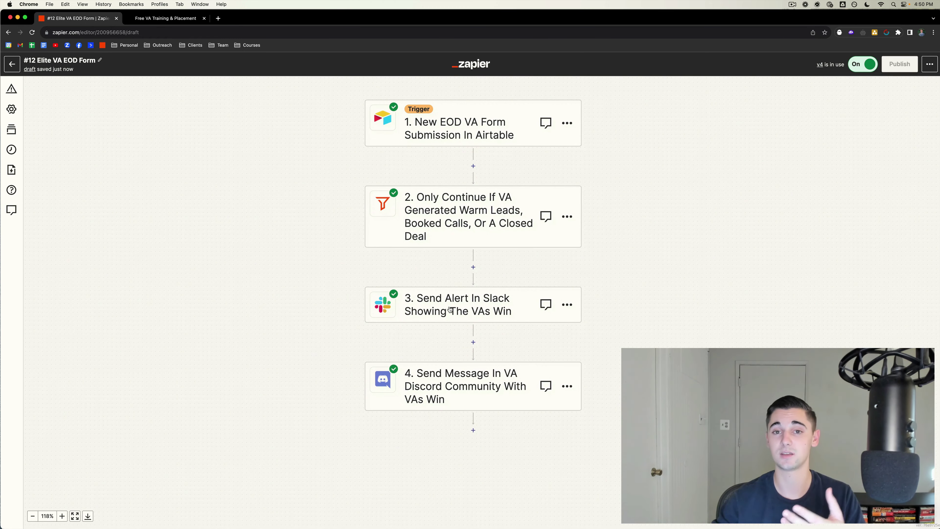